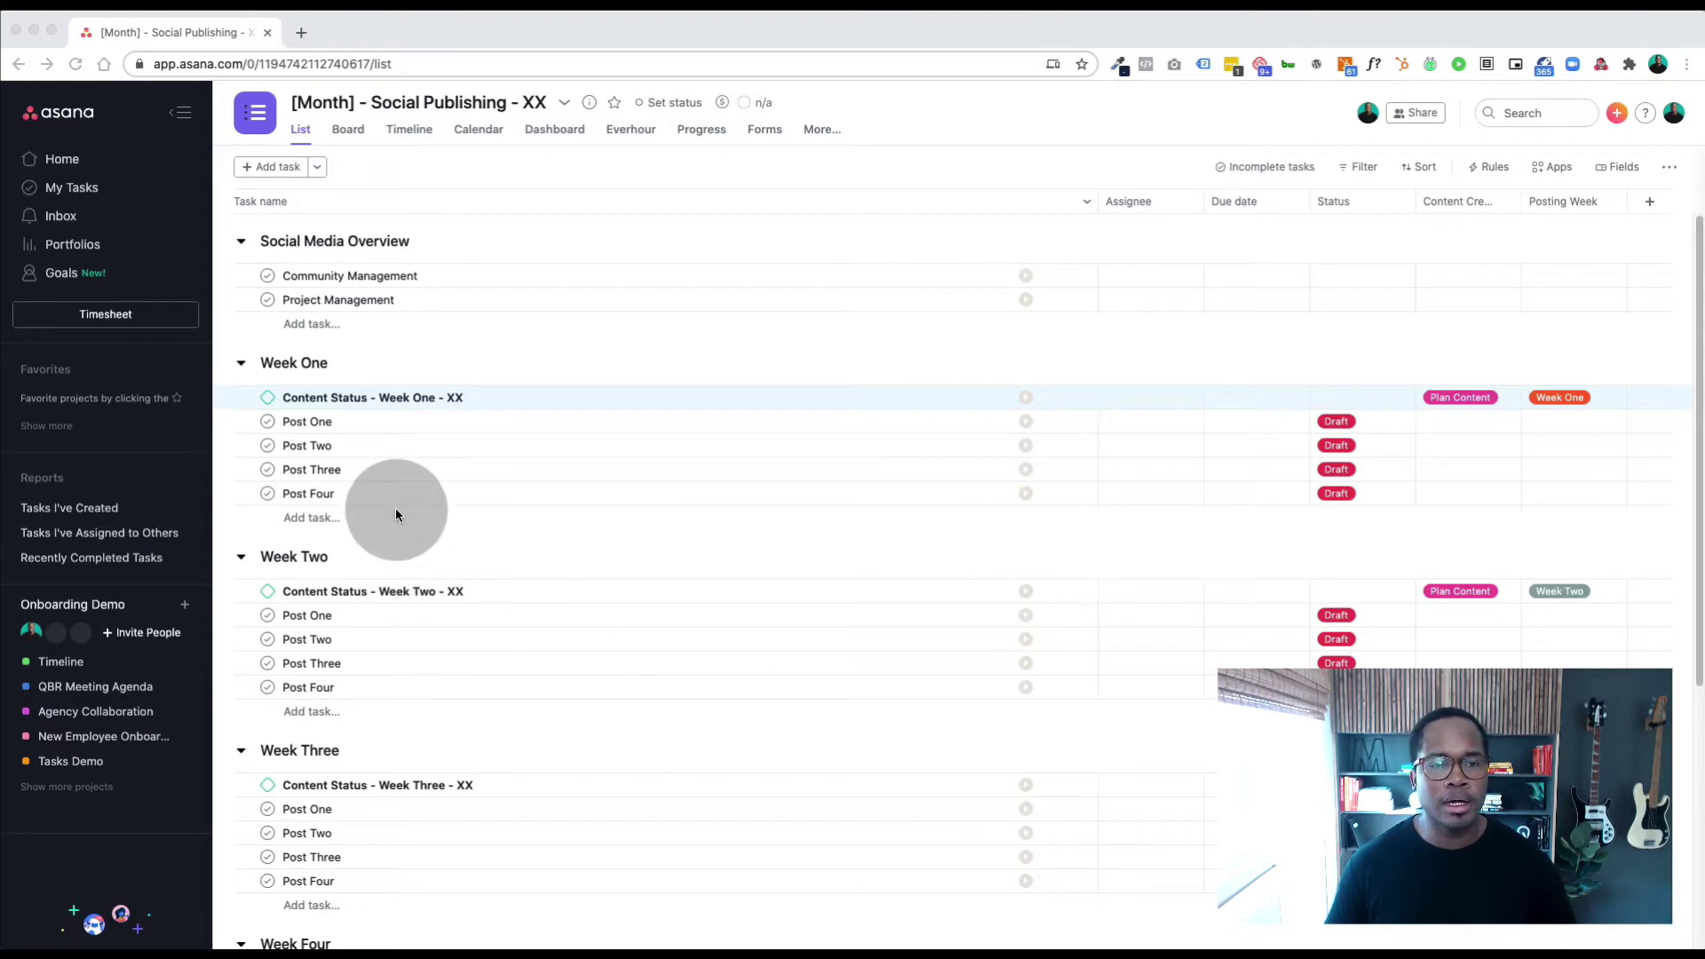
# - Look over the project, switching to Board view and back to the list
pyautogui.scroll(-5, 381, 508)
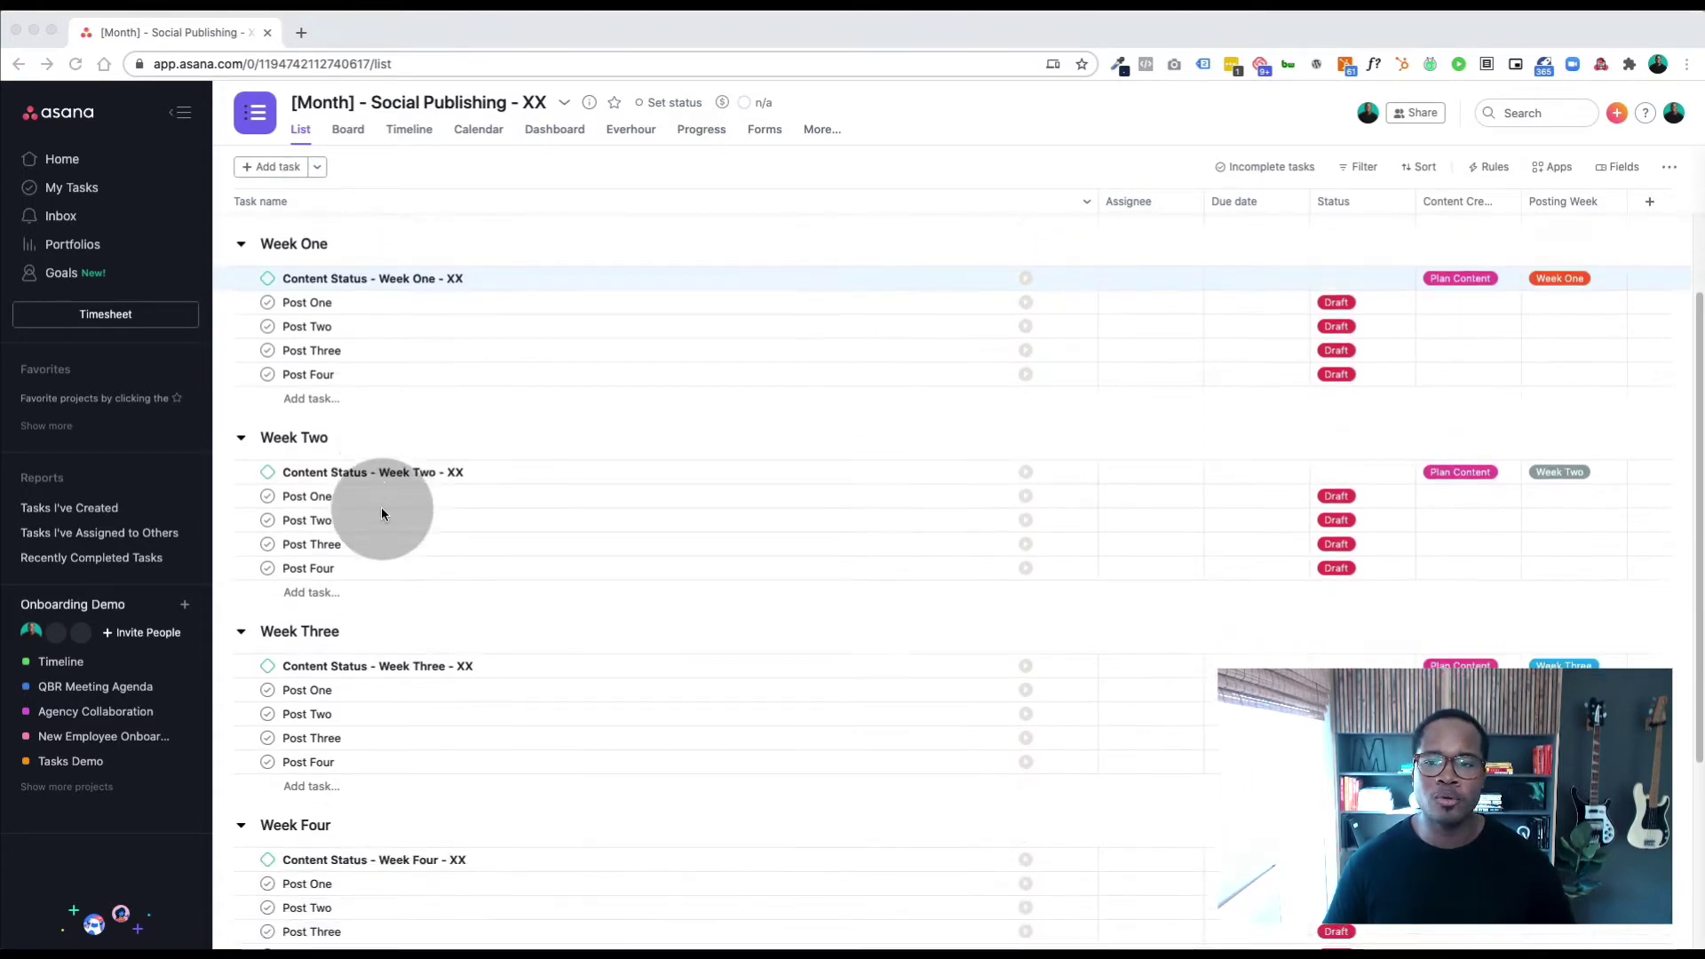
pyautogui.scroll(-3, 381, 513)
pyautogui.scroll(8, 380, 512)
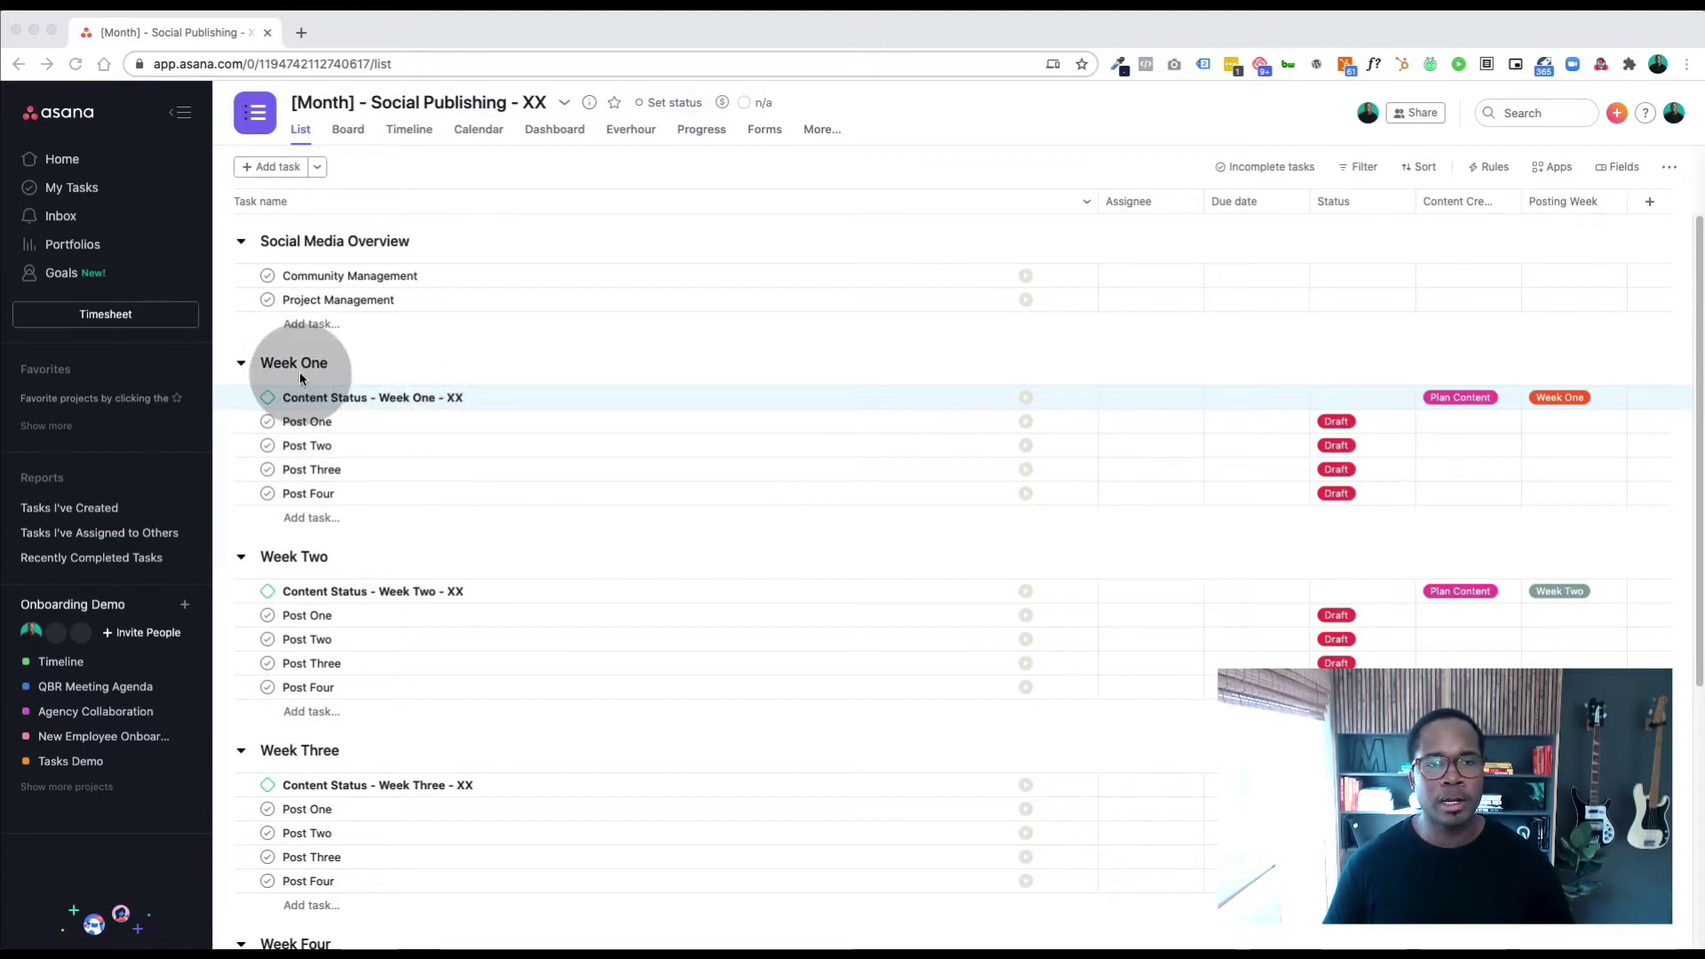
pyautogui.click(348, 133)
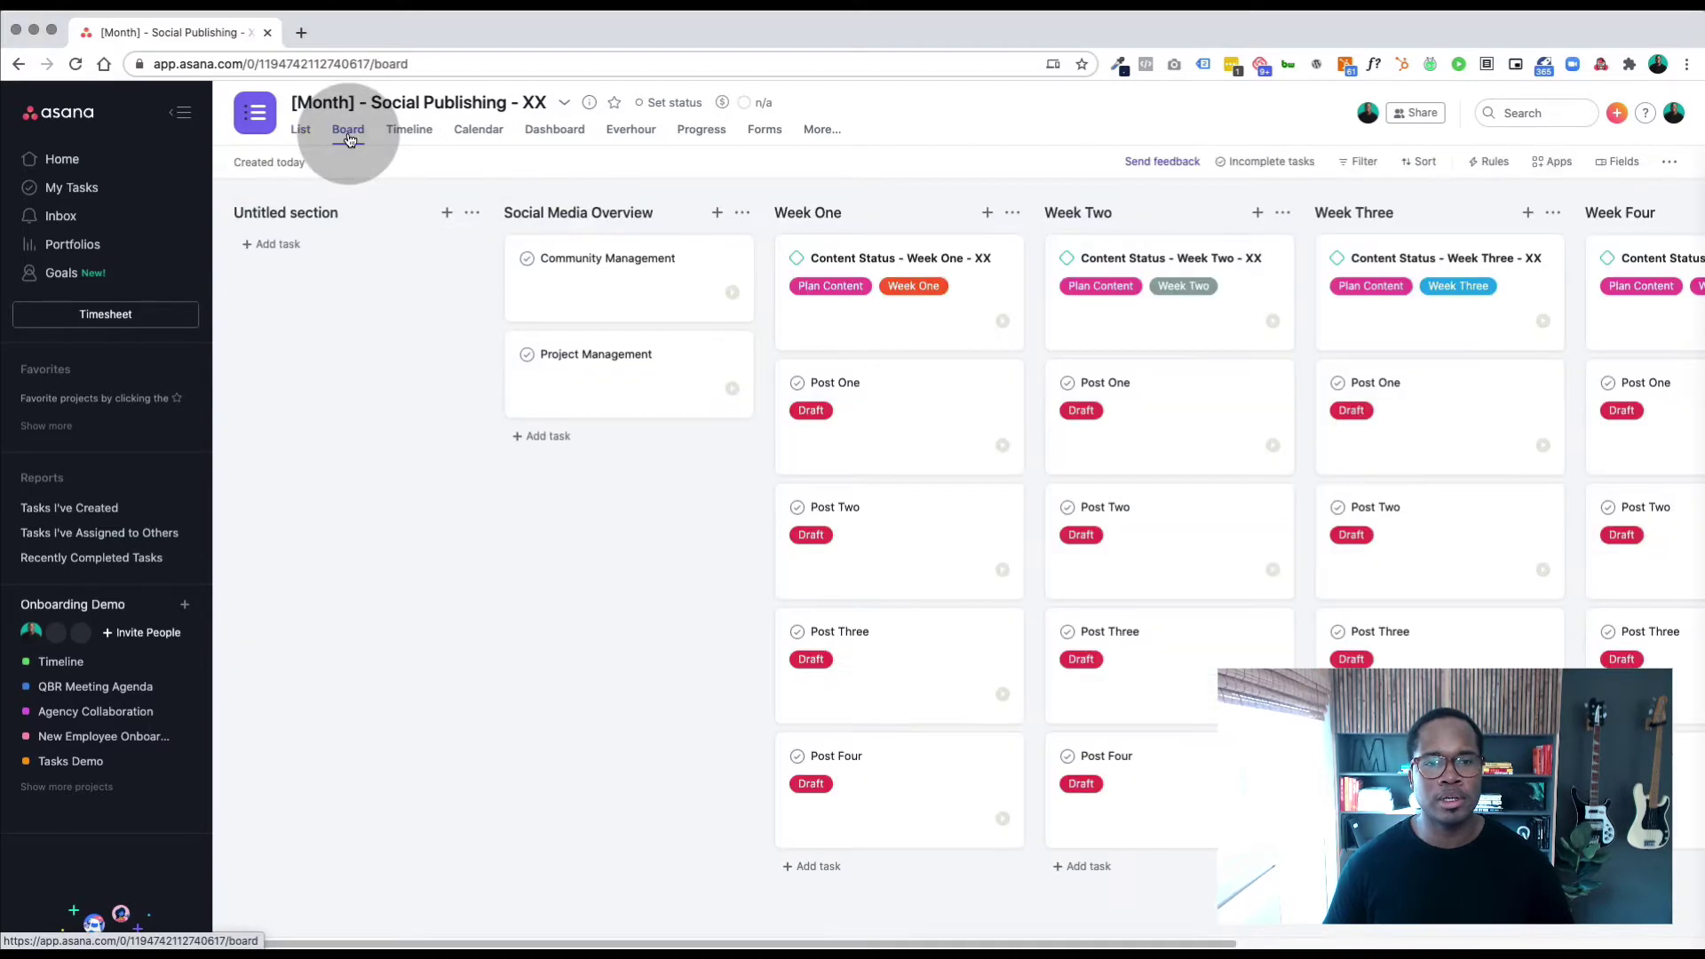
pyautogui.hscroll(5, 573, 371)
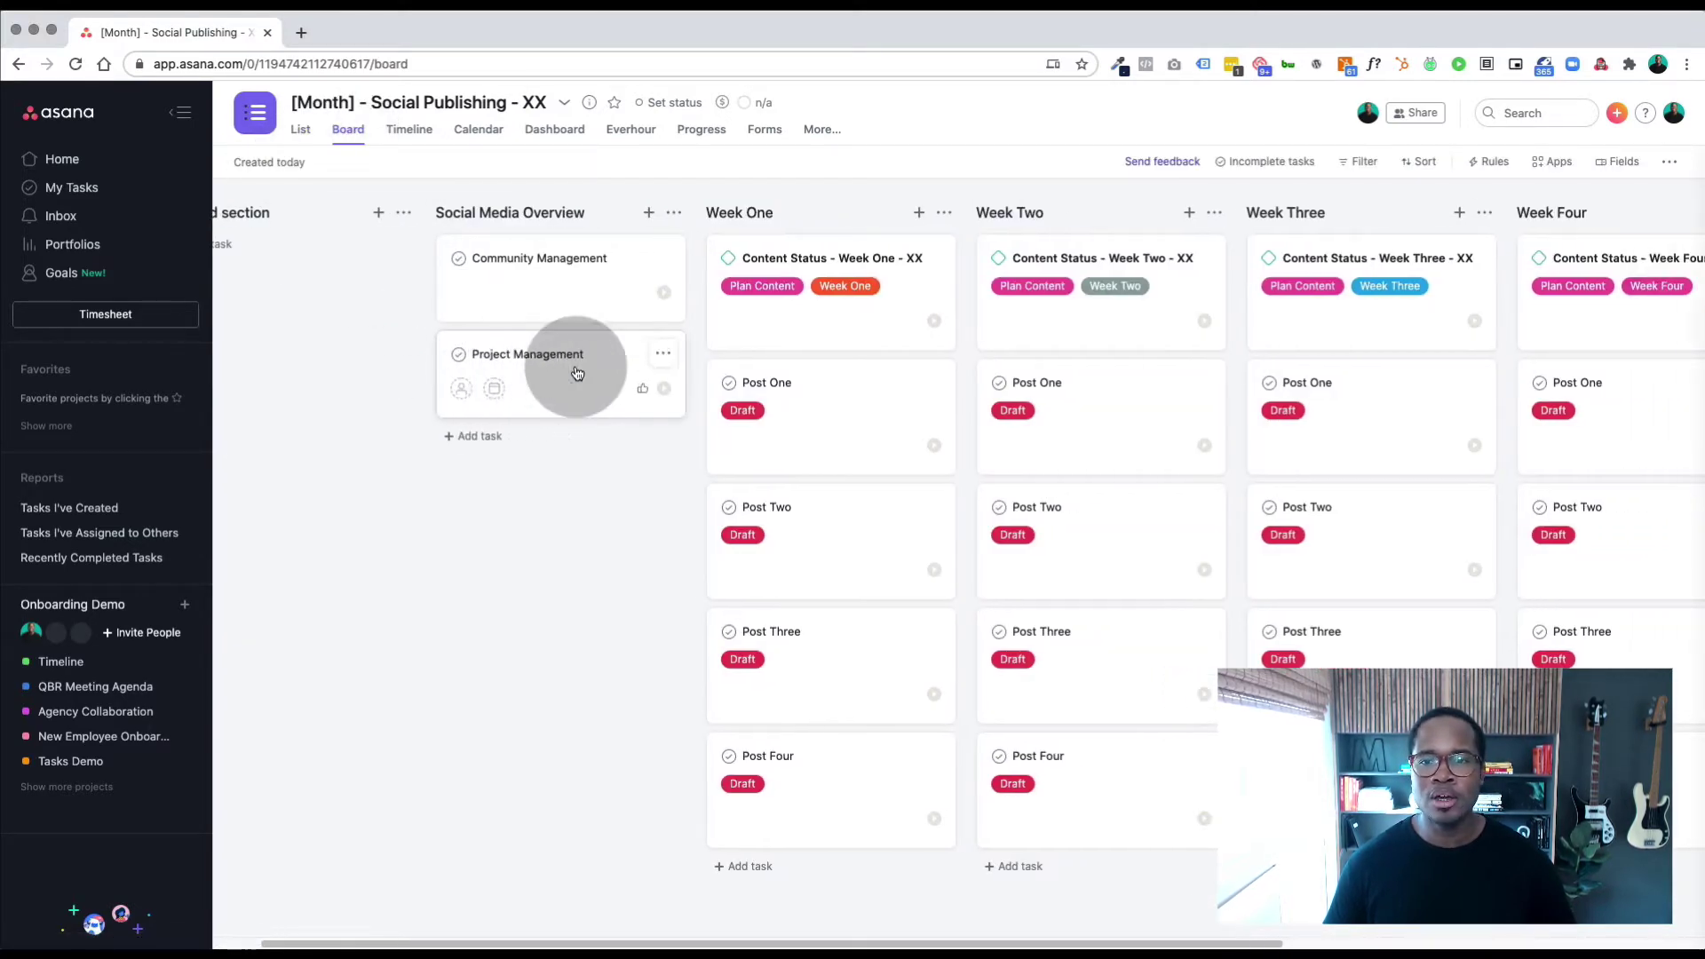
pyautogui.hscroll(2, 533, 364)
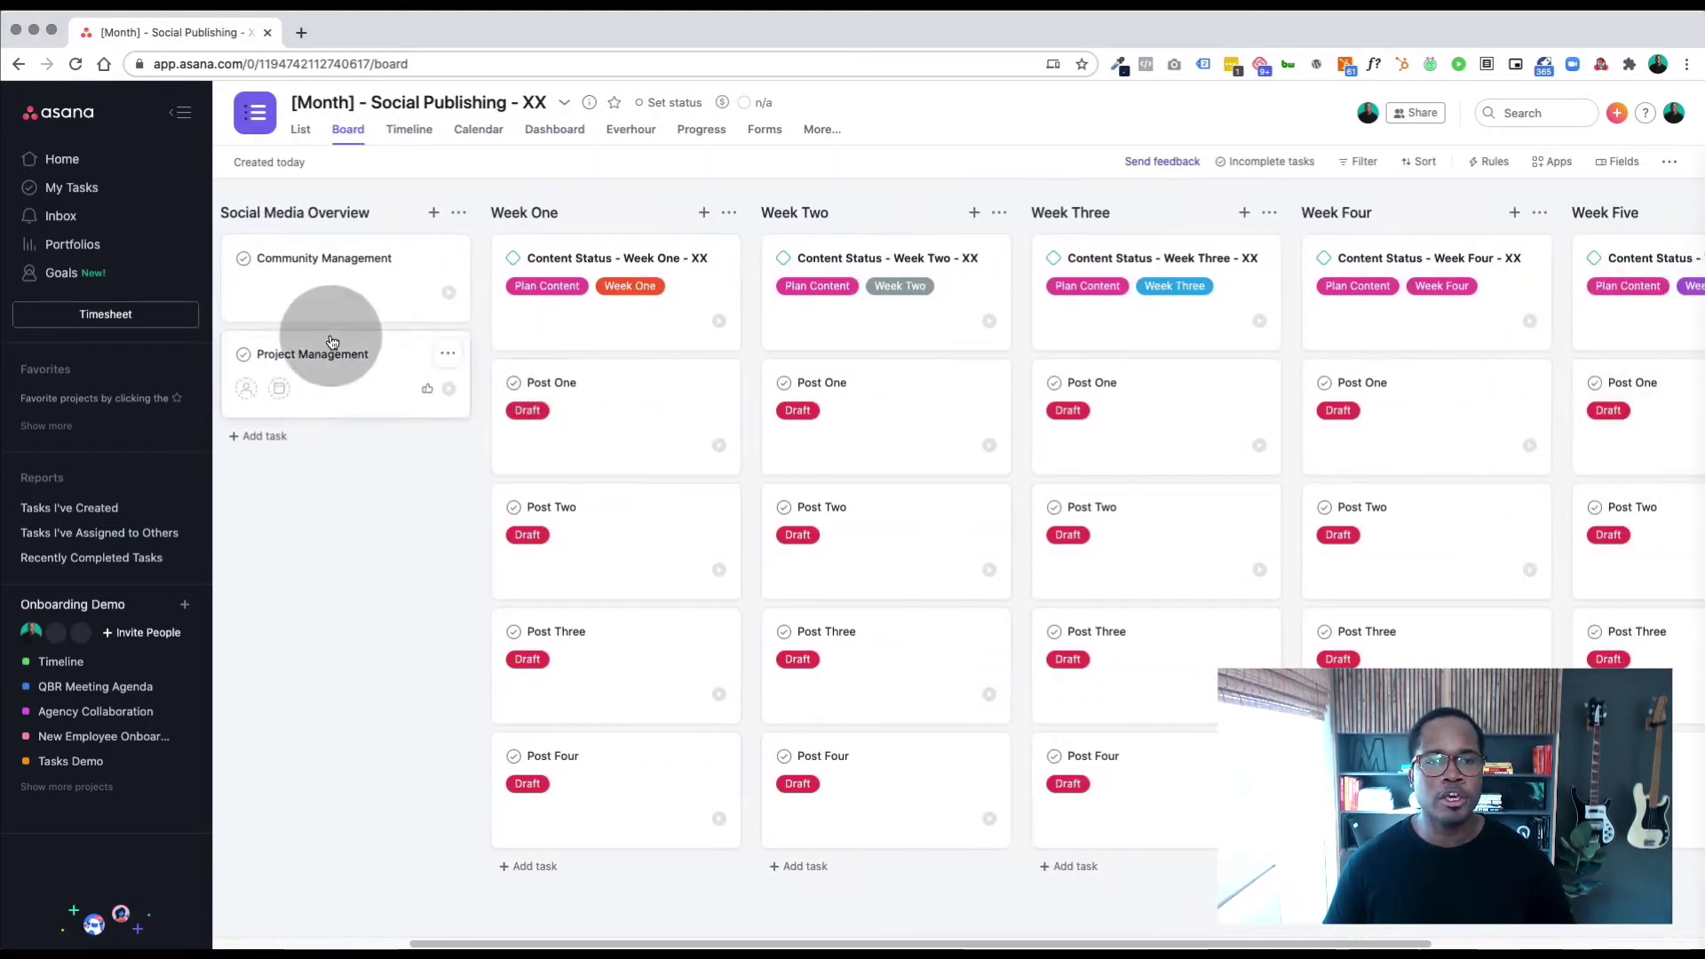
pyautogui.click(301, 130)
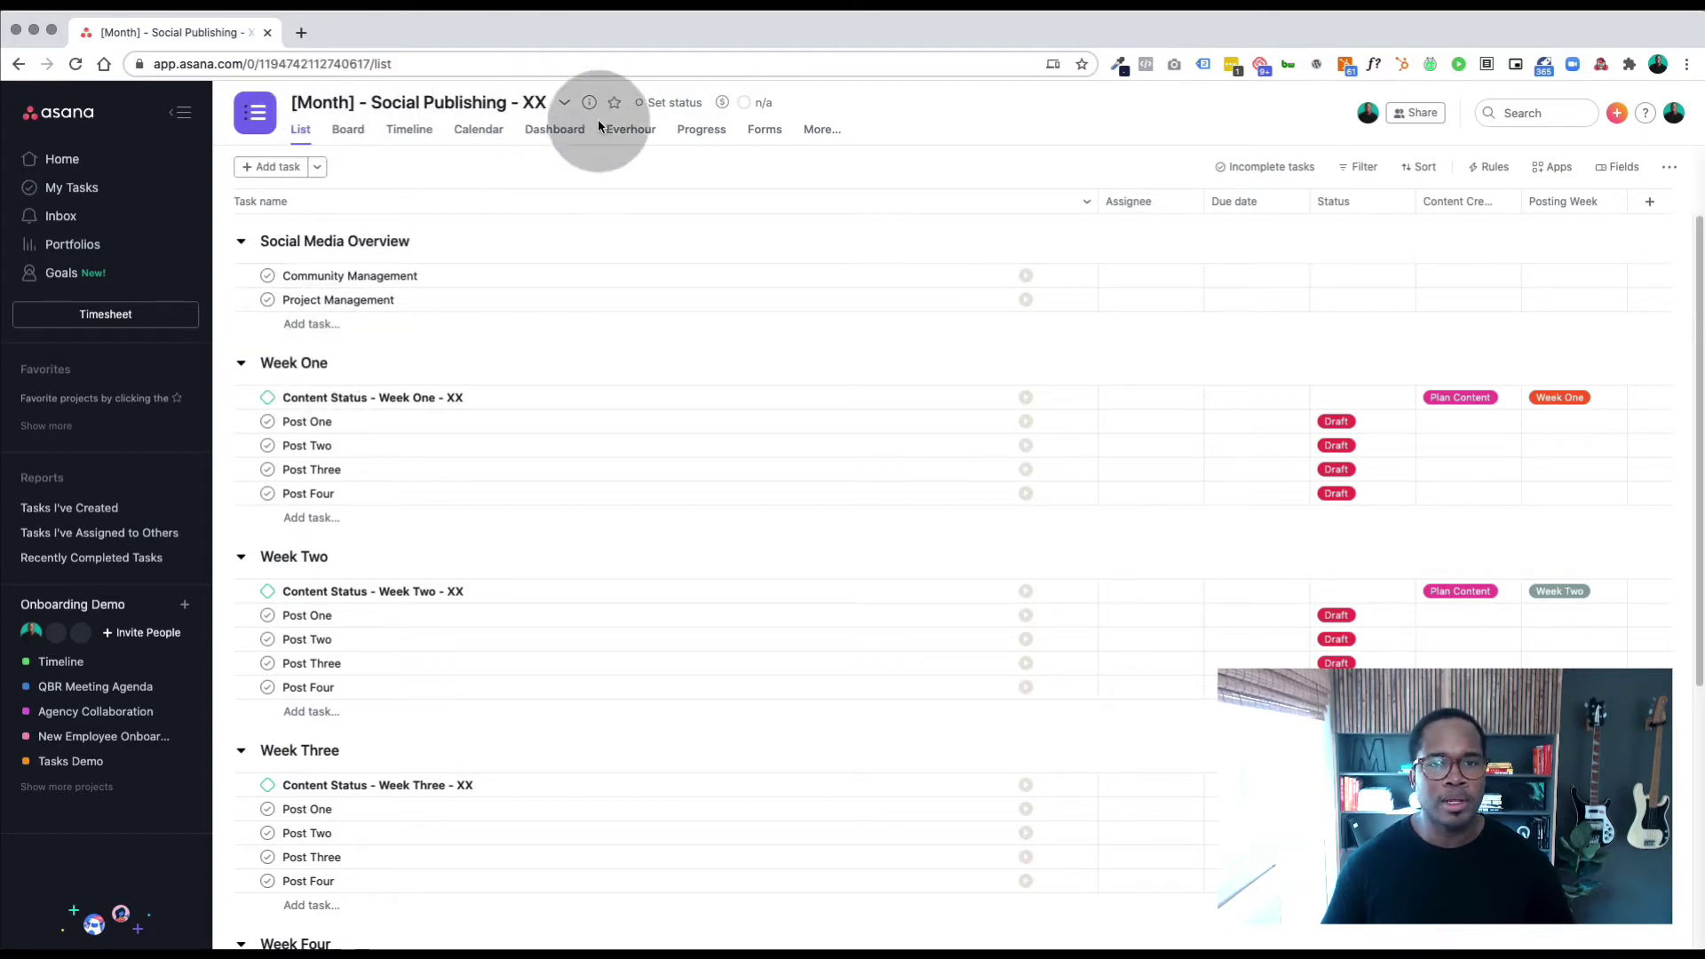
# - Inspect the project details, including the [Month] placeholder in the project name
pyautogui.click(565, 104)
pyautogui.click(640, 135)
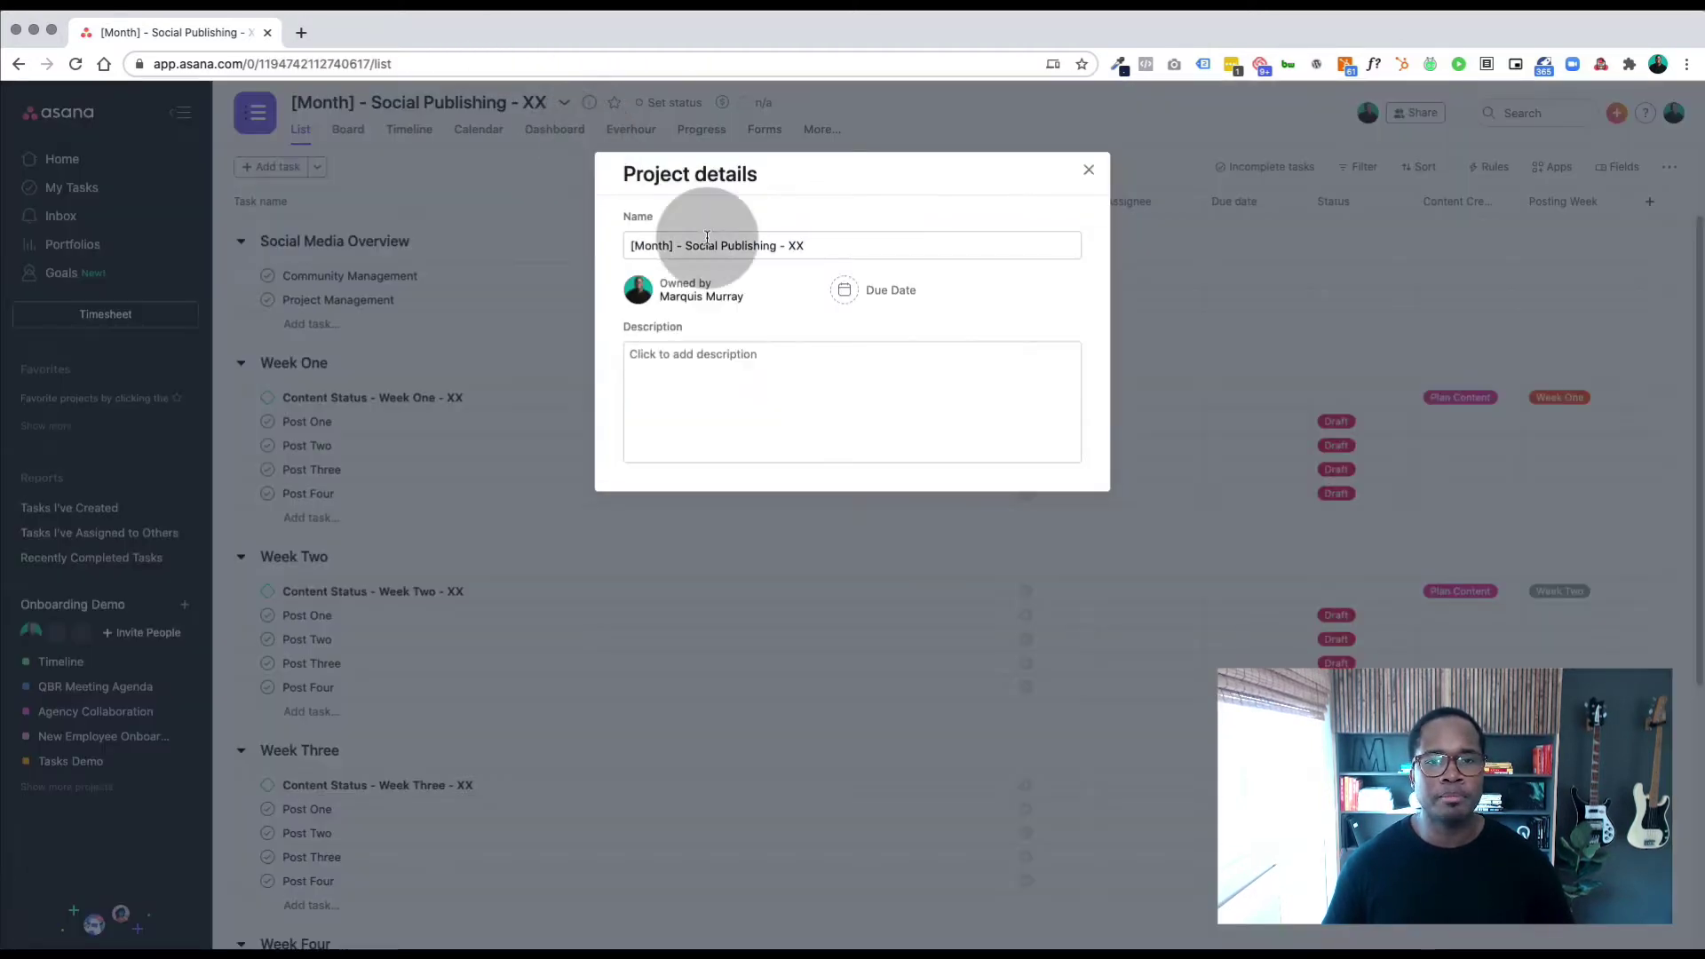
pyautogui.doubleClick(653, 246)
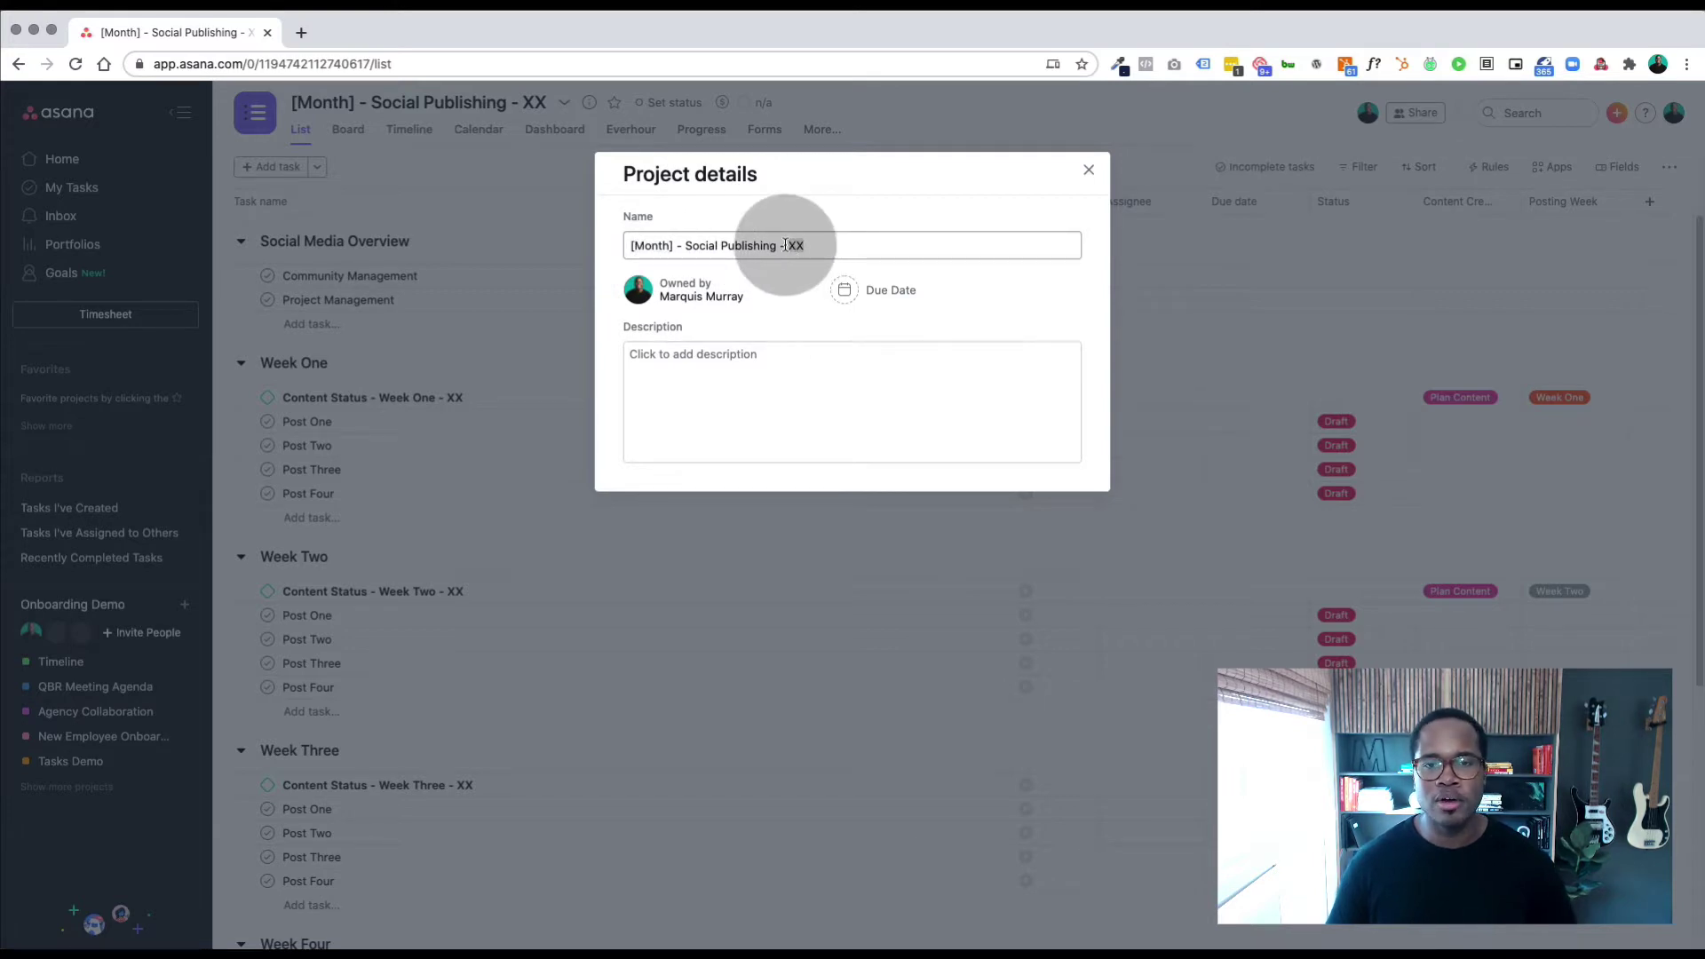
pyautogui.click(1088, 173)
pyautogui.click(337, 398)
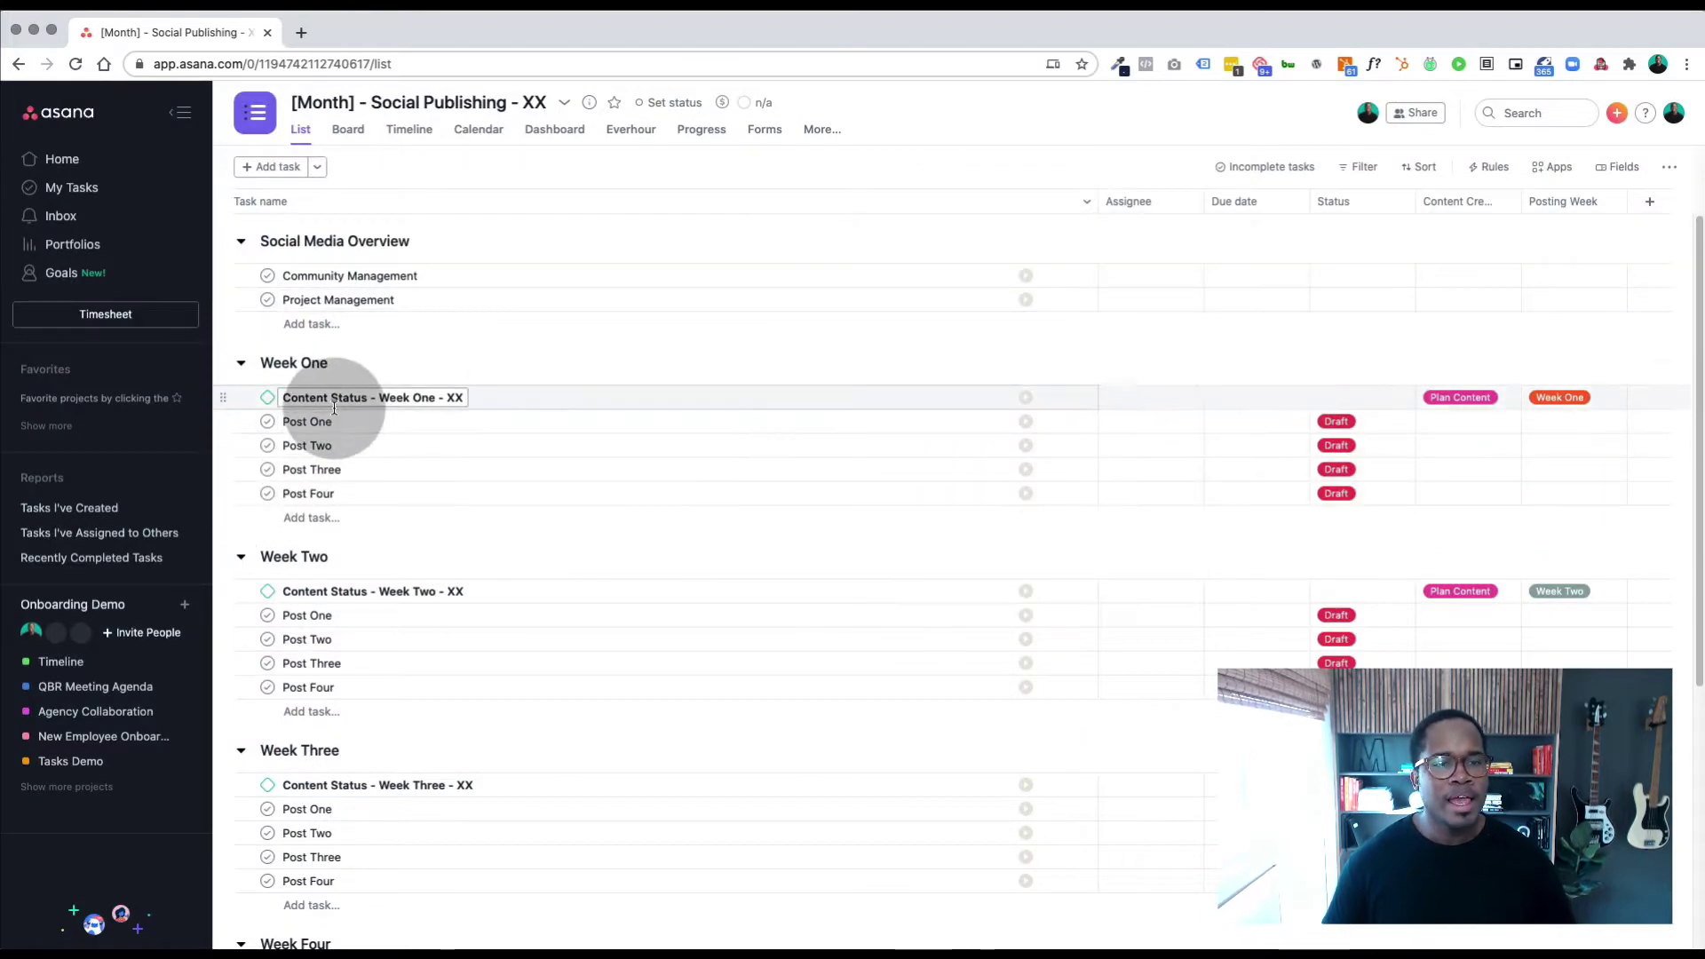
pyautogui.scroll(-5, 316, 472)
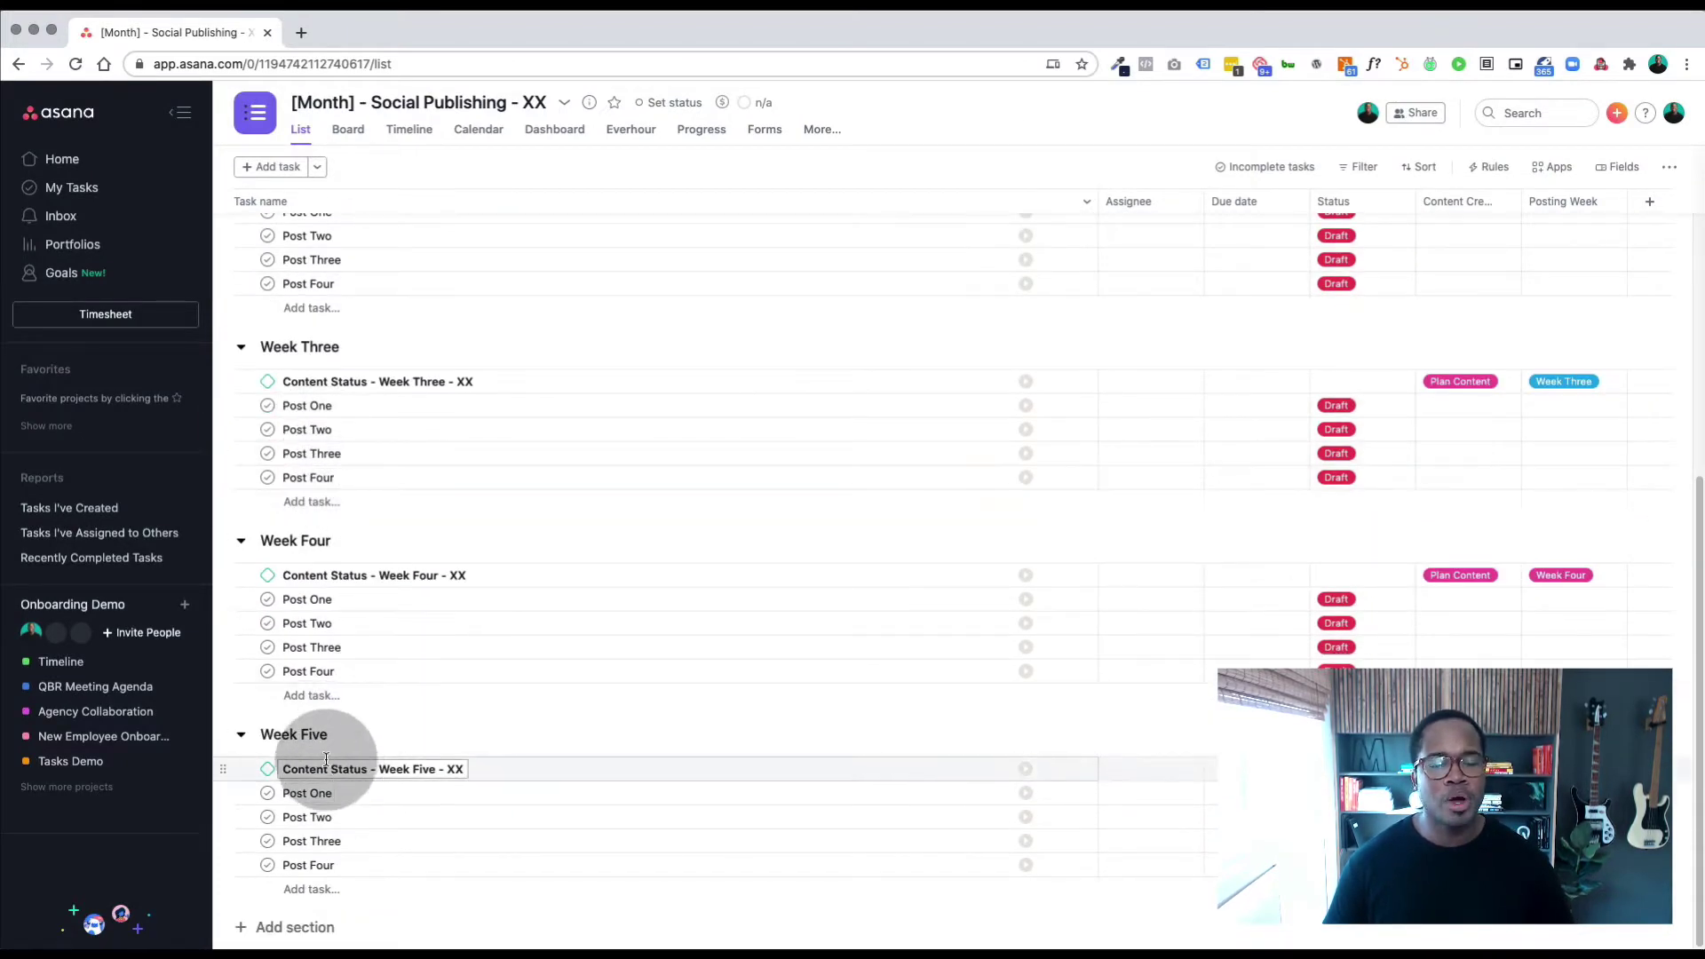
pyautogui.scroll(3, 305, 773)
pyautogui.scroll(2, 312, 719)
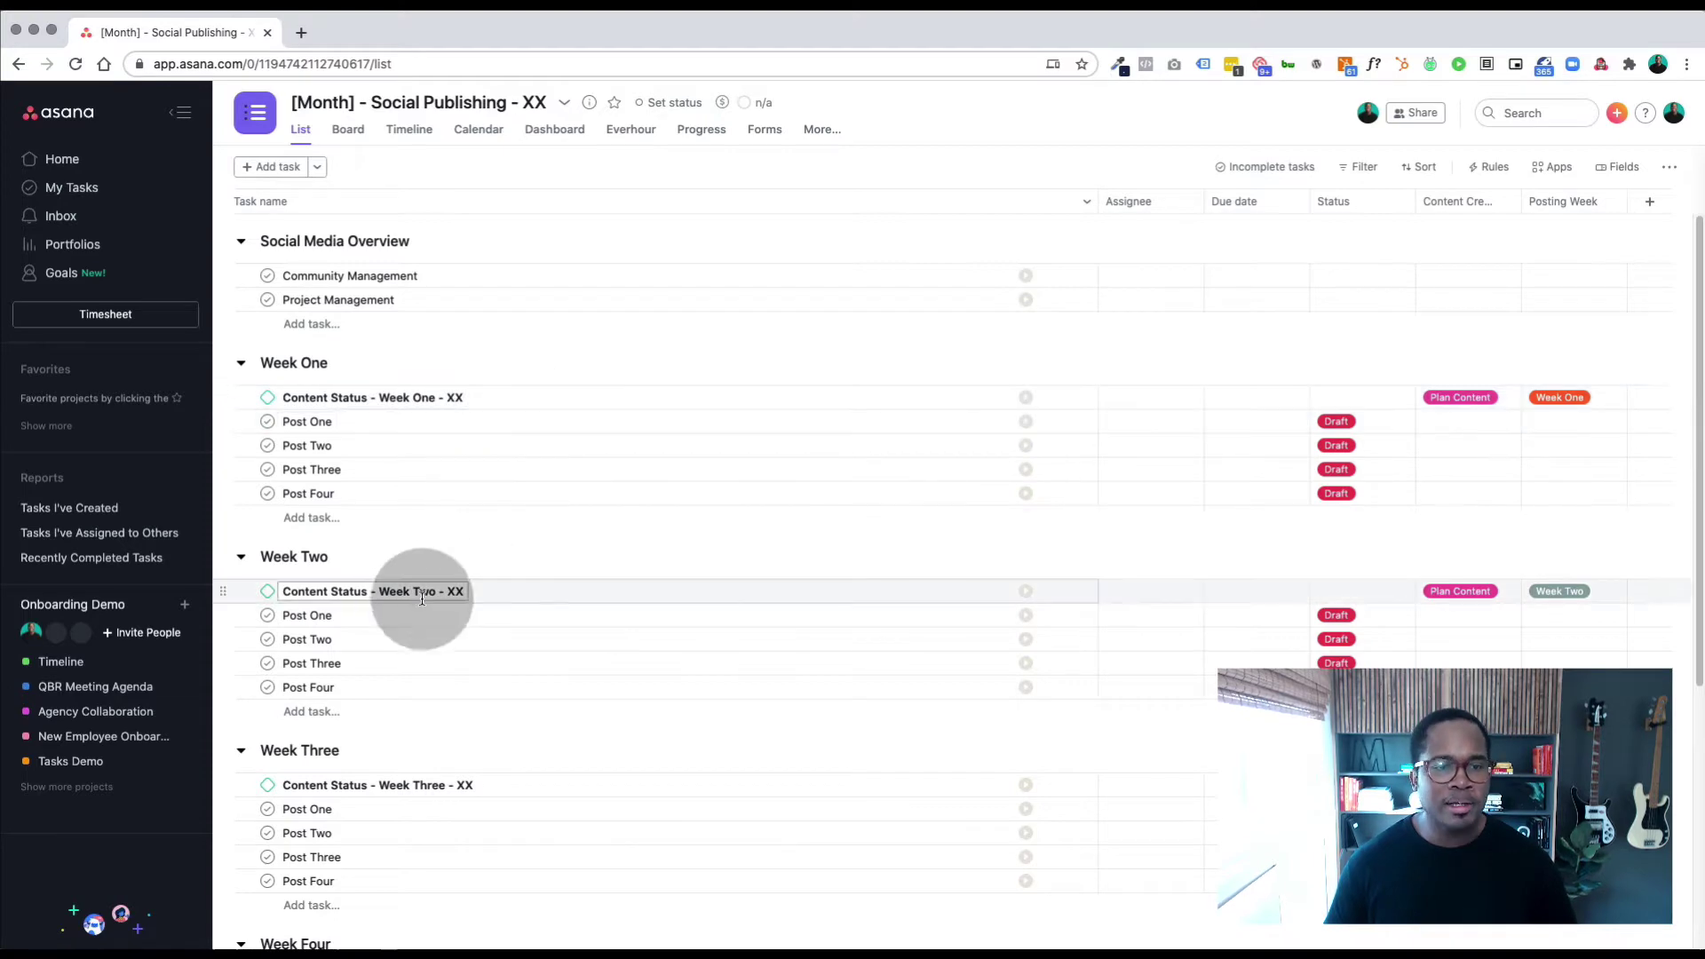
pyautogui.scroll(-1, 427, 751)
pyautogui.scroll(-4, 429, 746)
pyautogui.scroll(4, 437, 701)
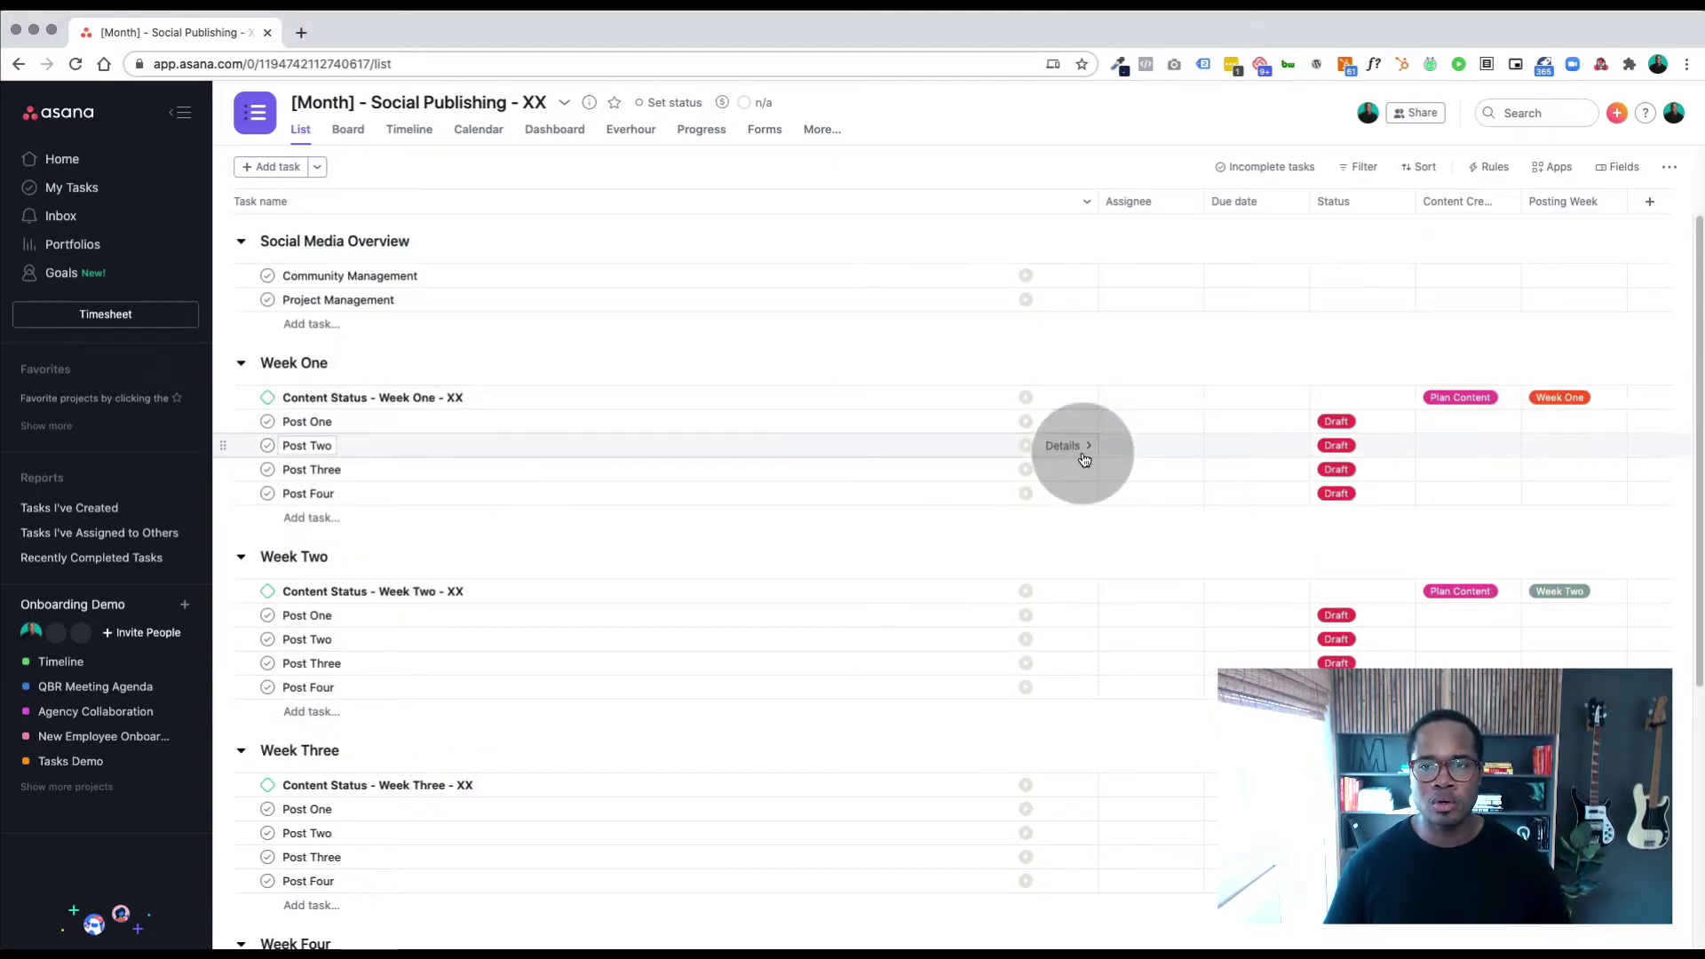
# - Assign Week One Posts One through Four to the project owner
pyautogui.click(1116, 425)
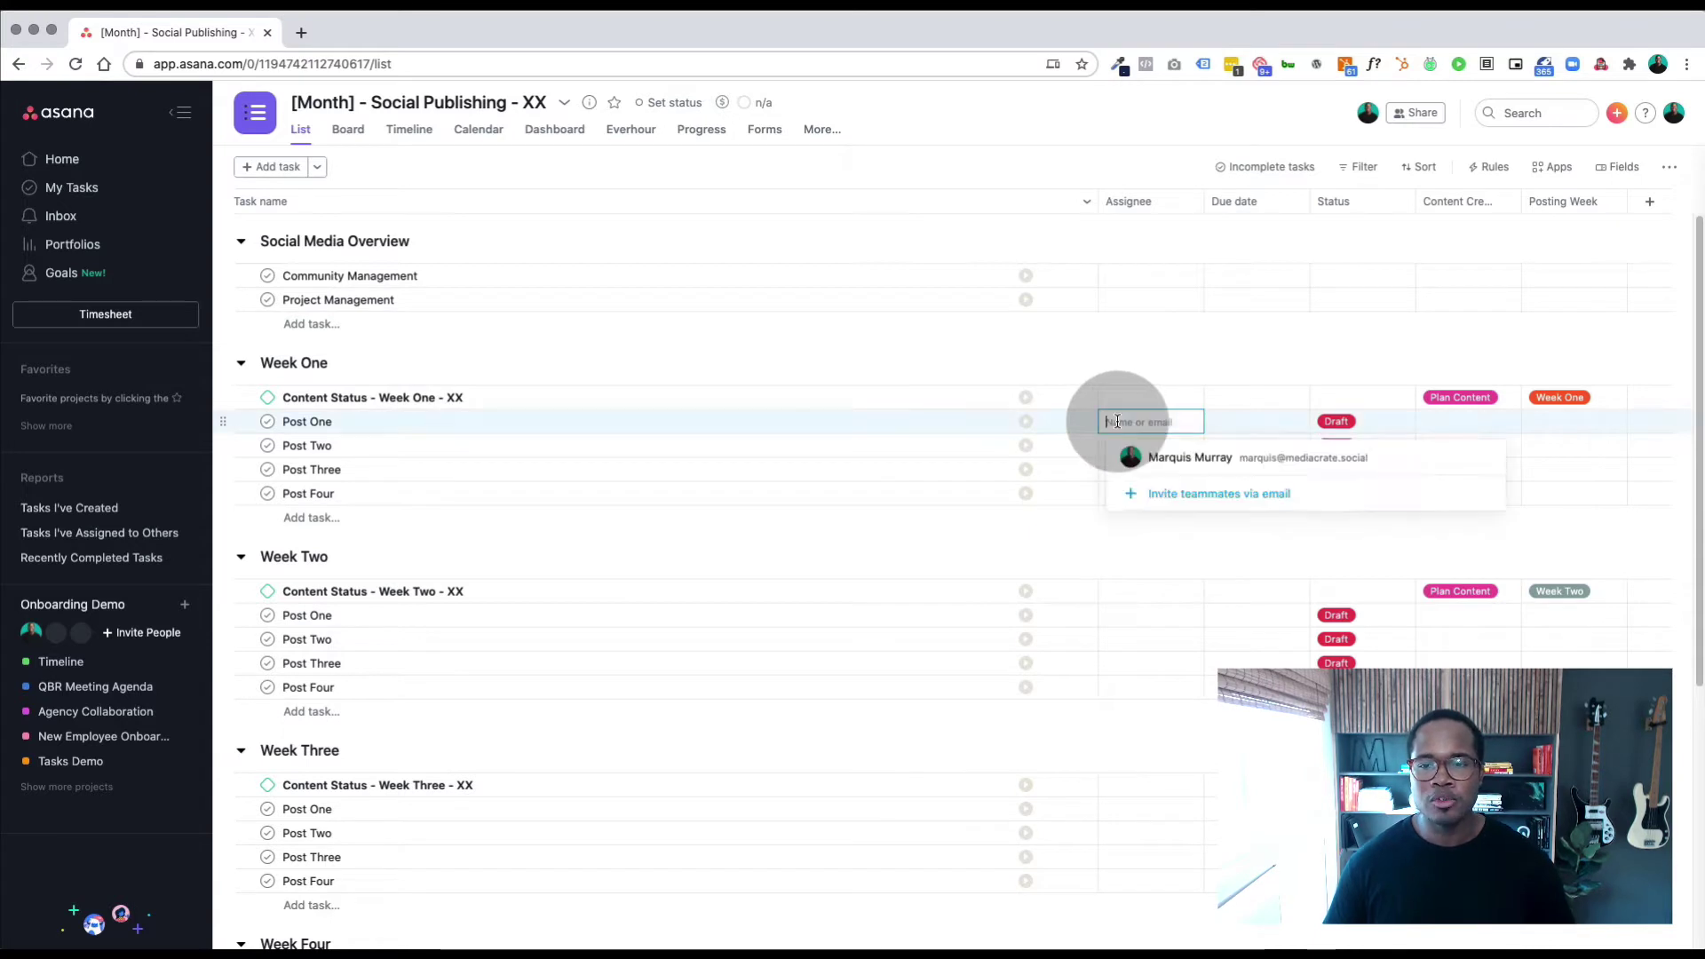
pyautogui.click(1118, 453)
pyautogui.click(1117, 449)
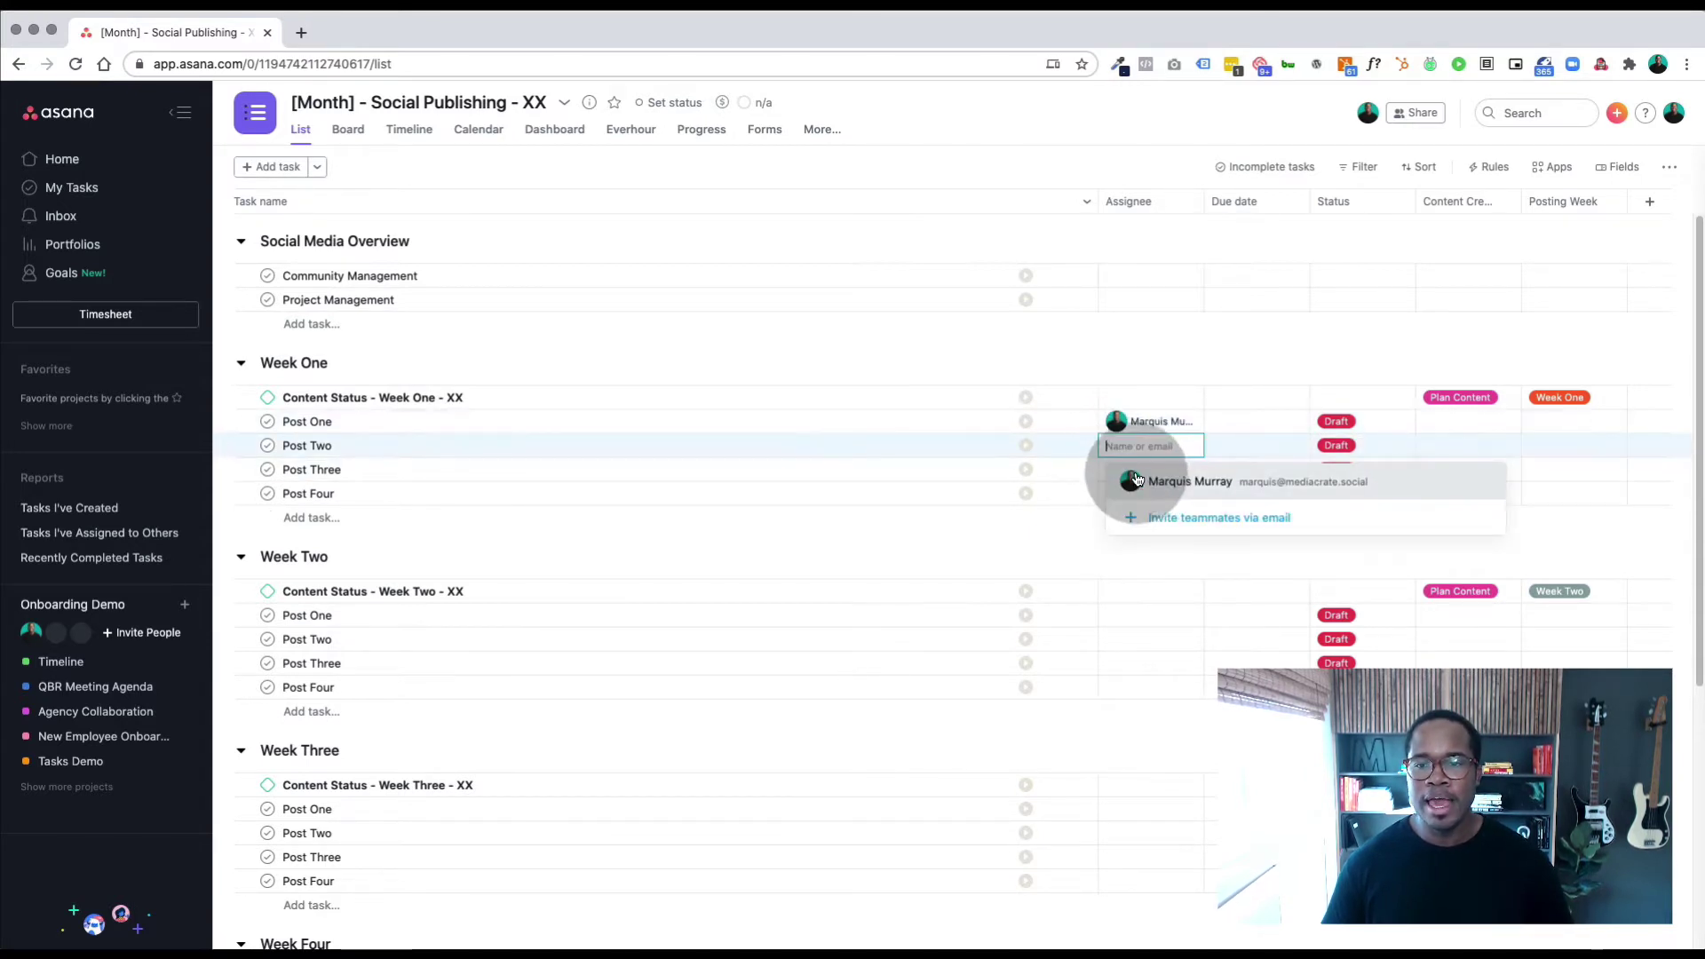
pyautogui.click(1128, 483)
pyautogui.click(1126, 470)
pyautogui.click(1160, 508)
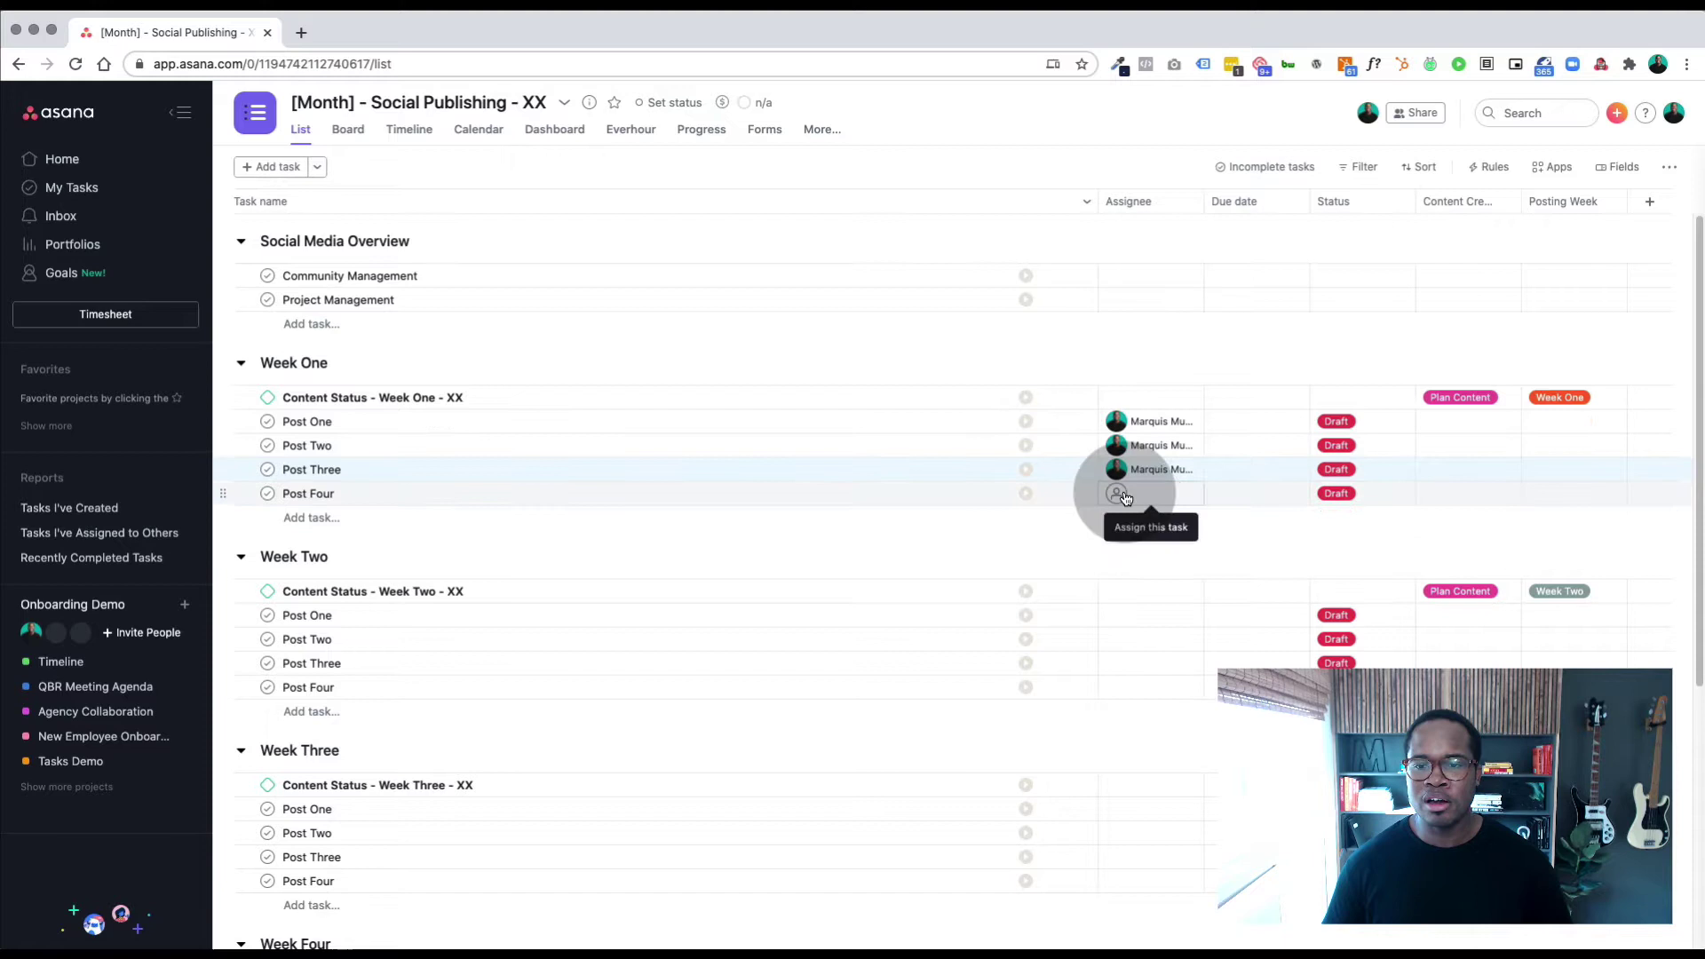
pyautogui.click(1121, 494)
pyautogui.click(1146, 529)
# - Assign Week Two Posts One through Four to the project owner
pyautogui.click(1118, 613)
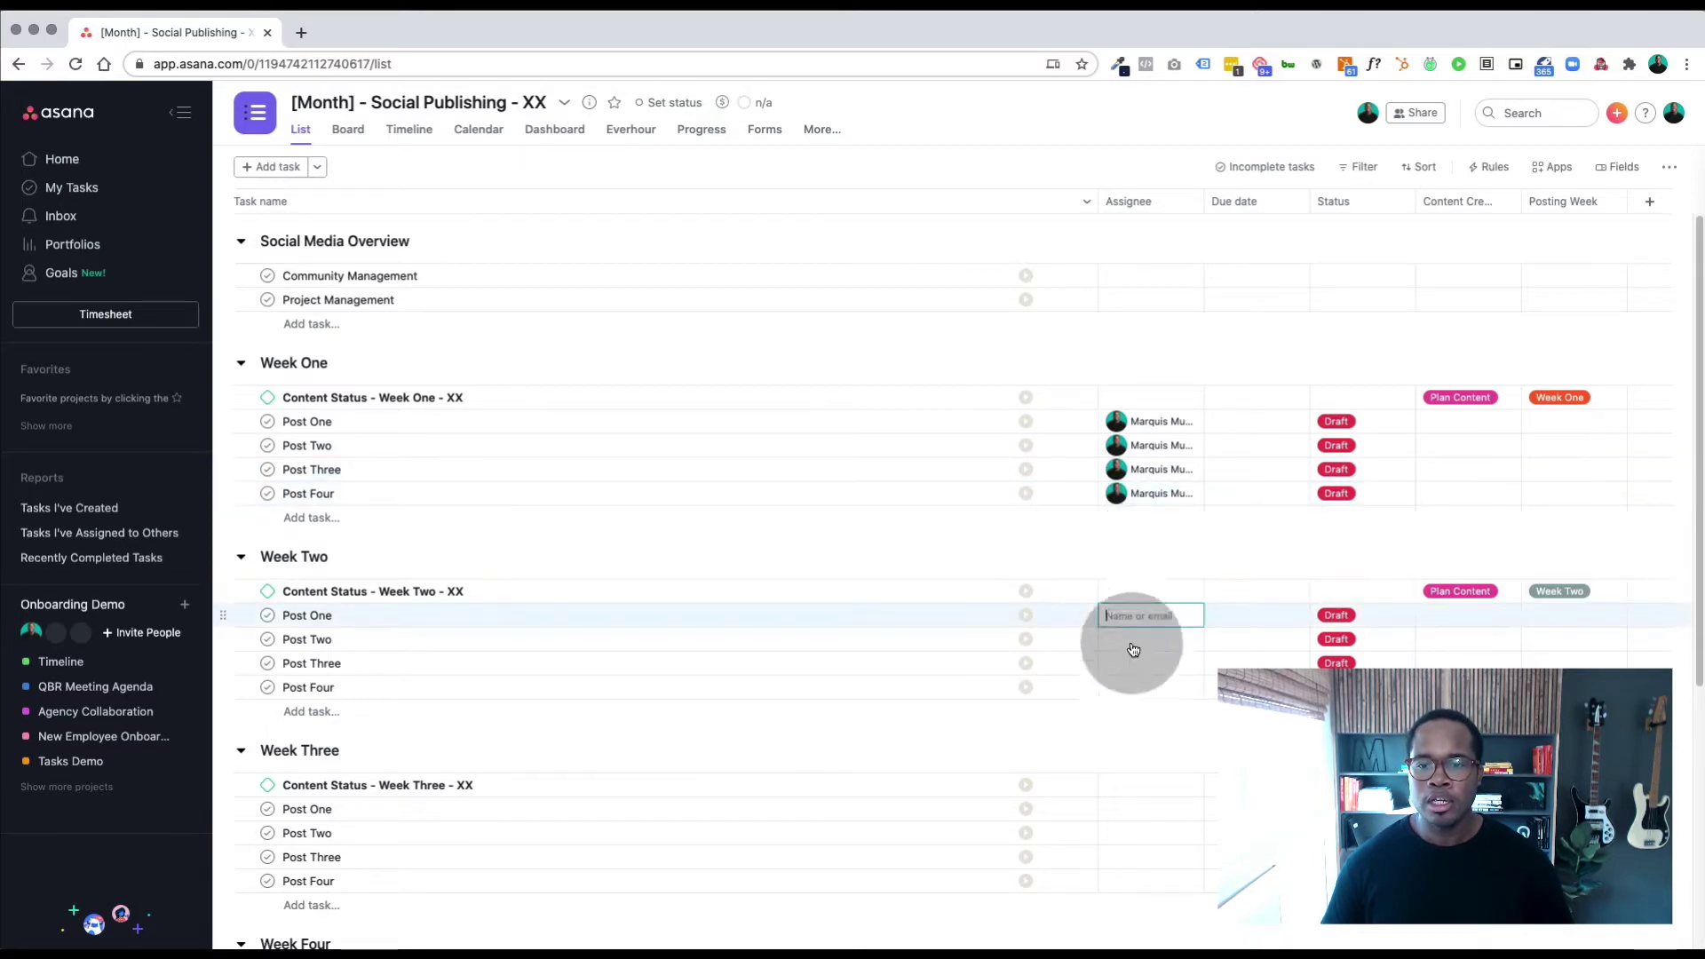
pyautogui.click(1131, 649)
pyautogui.click(1115, 639)
pyautogui.click(1147, 678)
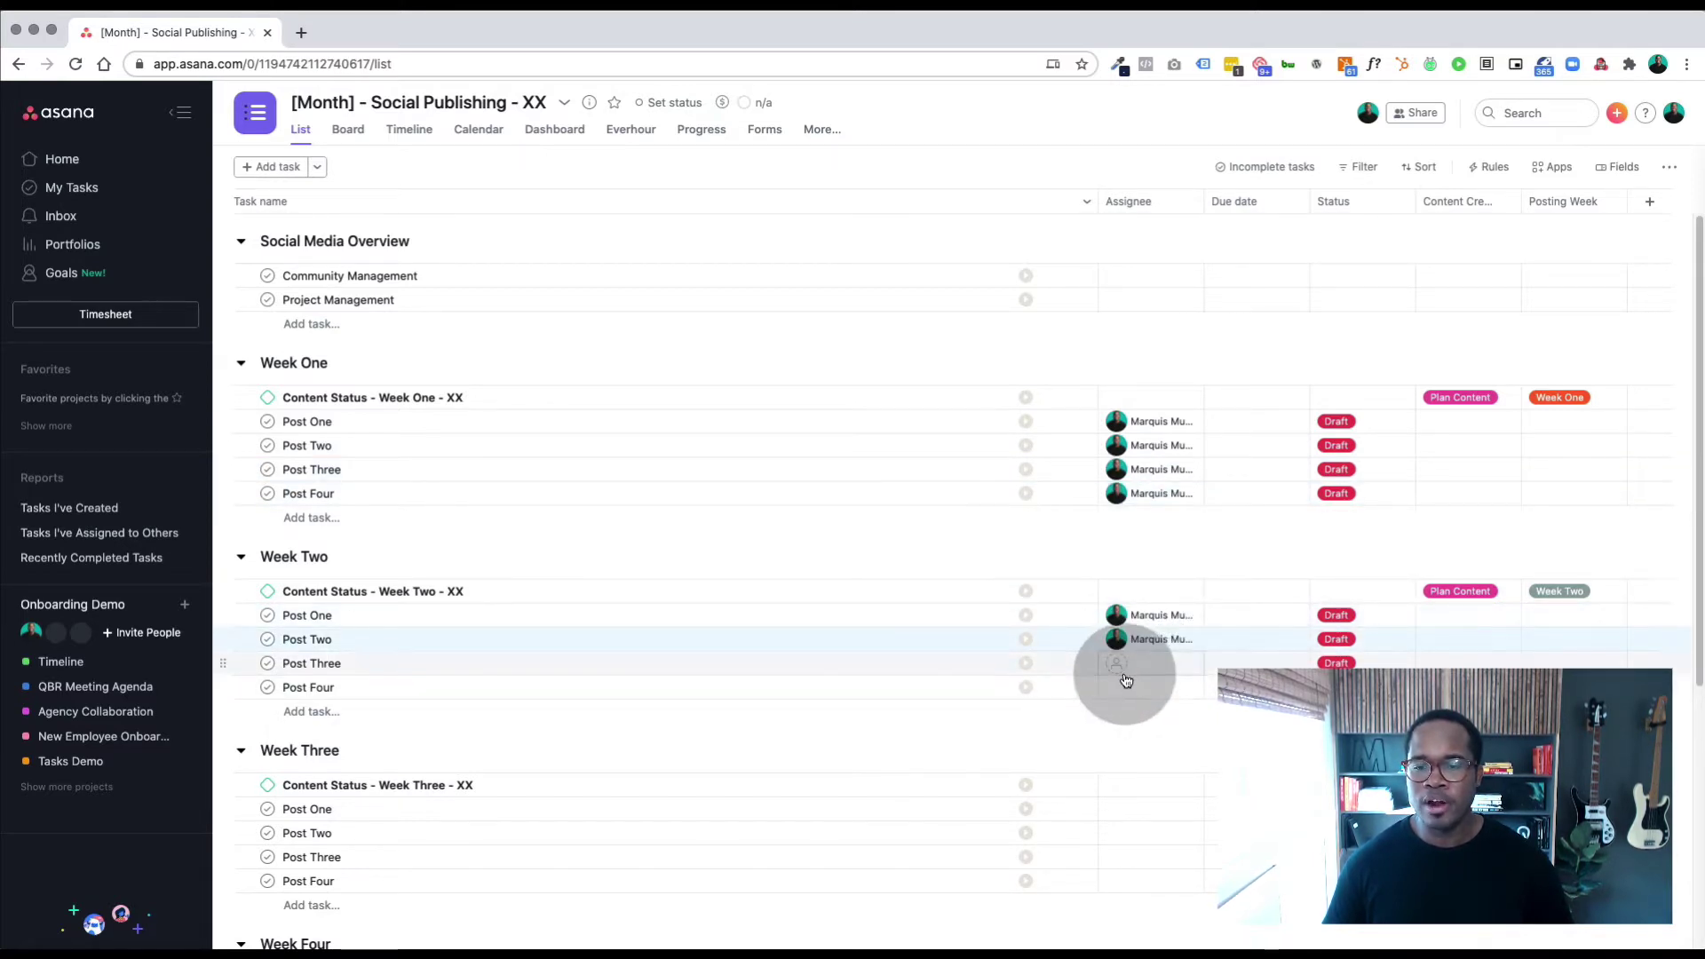
pyautogui.click(1154, 666)
pyautogui.click(1195, 701)
pyautogui.click(1146, 687)
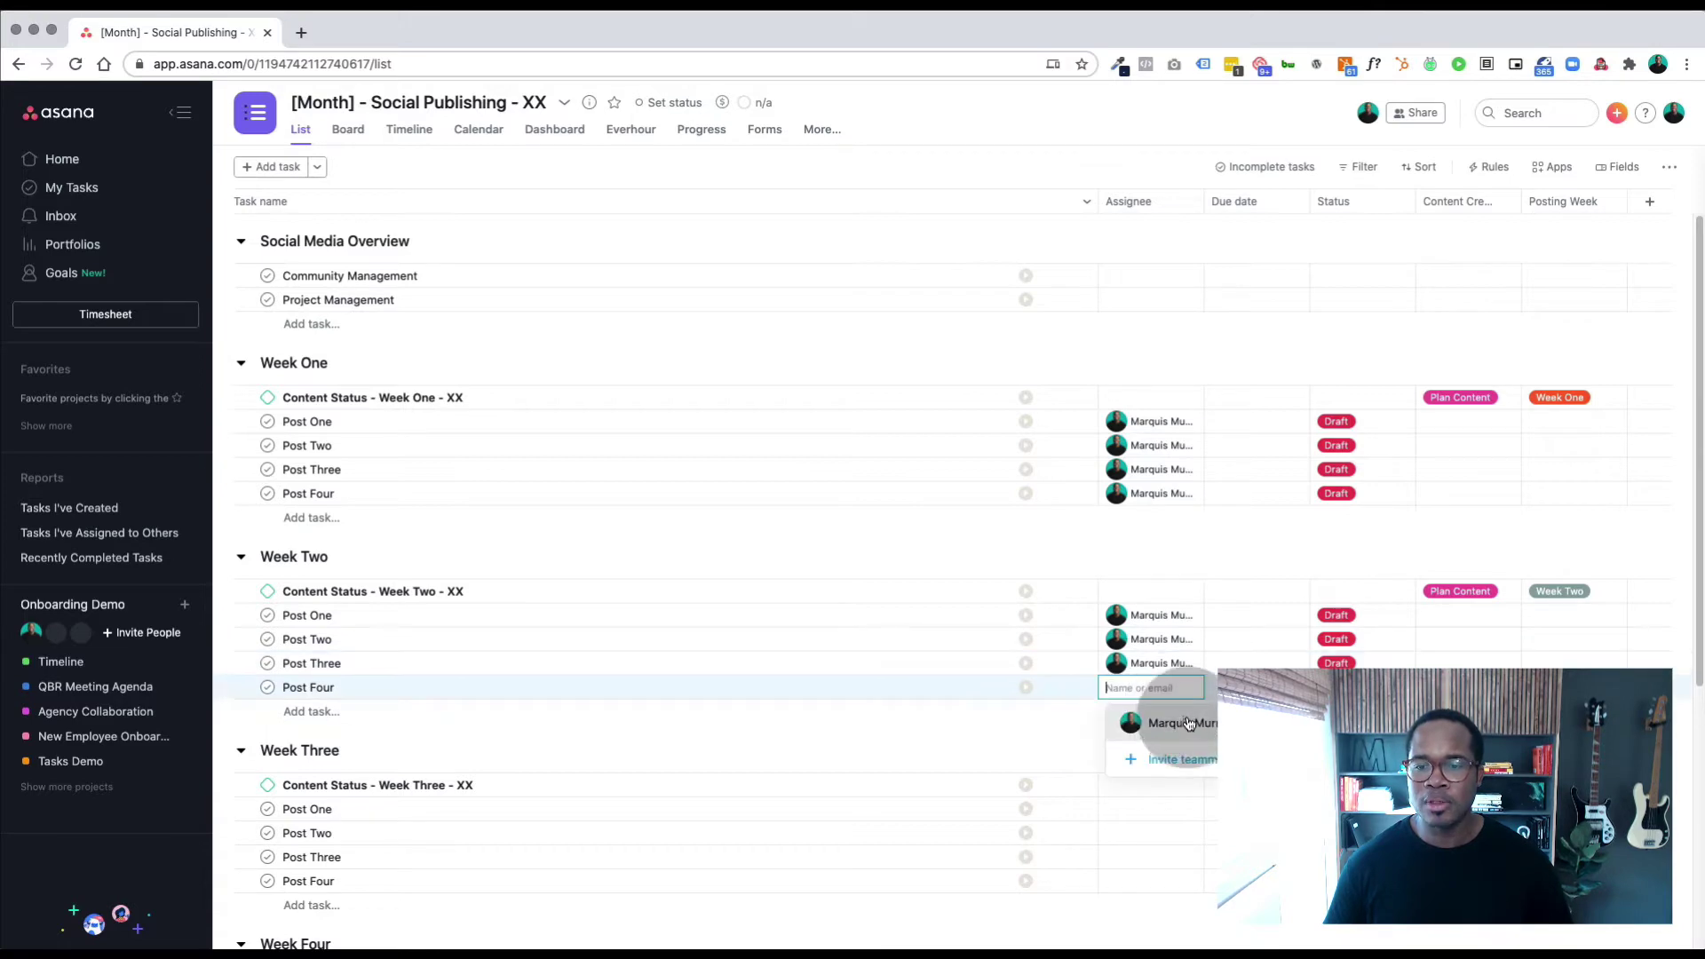
pyautogui.click(1172, 723)
pyautogui.scroll(-5, 1154, 622)
pyautogui.scroll(-2, 1154, 613)
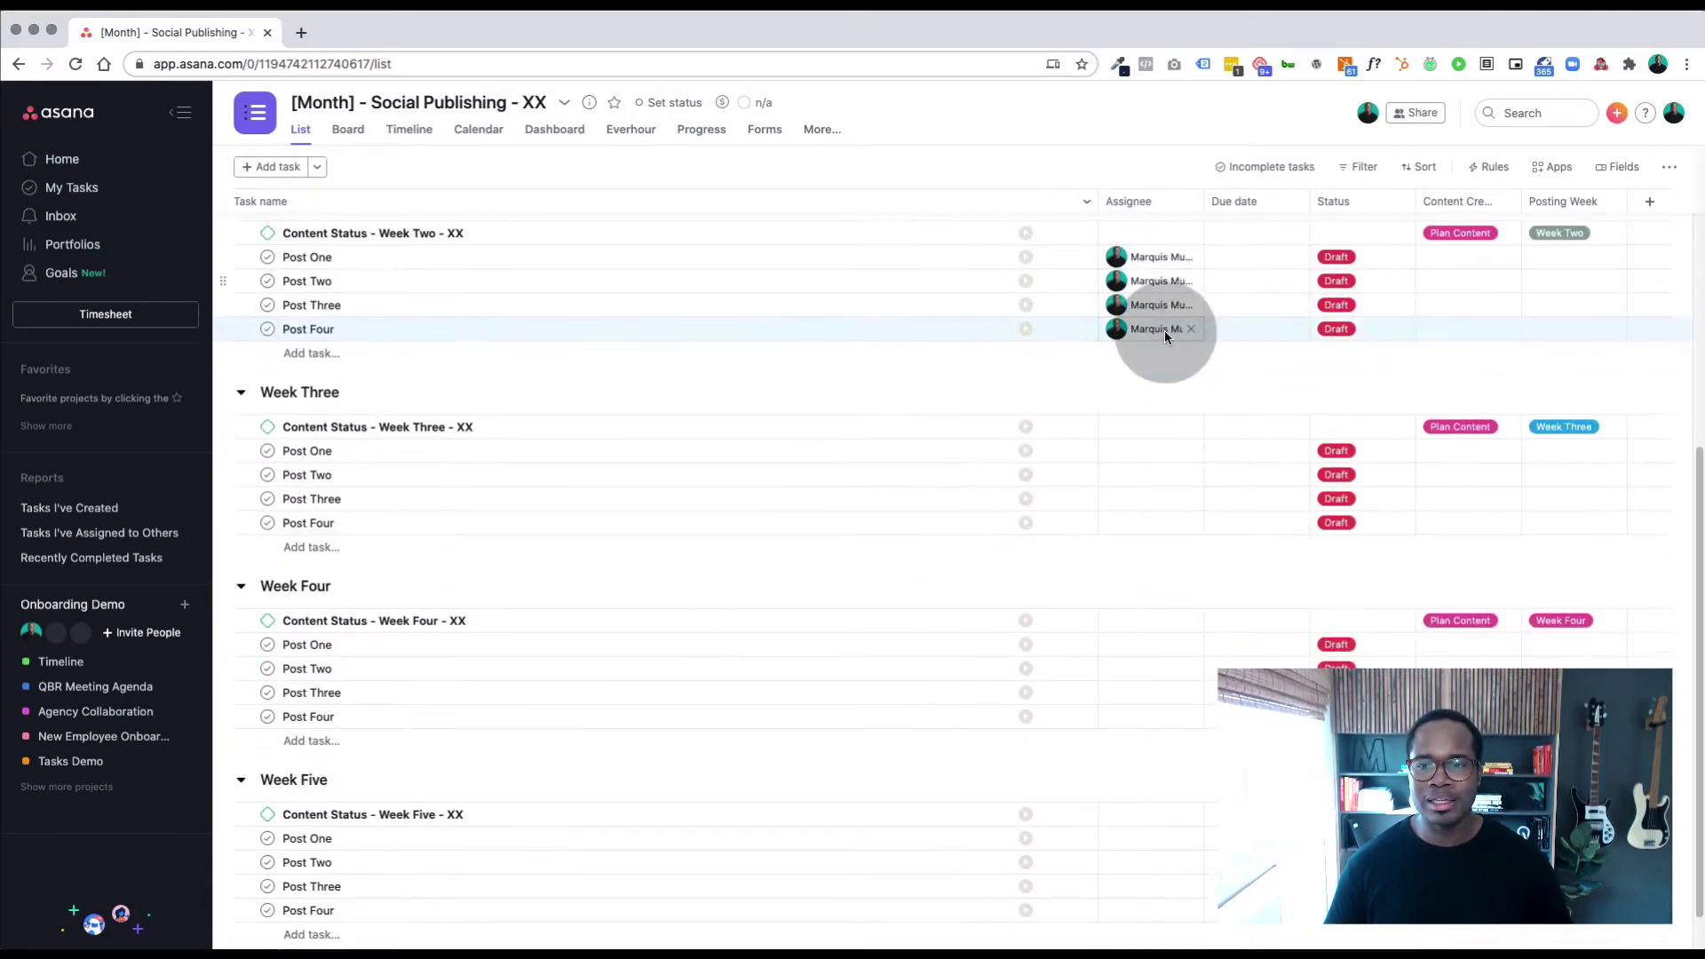
pyautogui.scroll(8, 1164, 335)
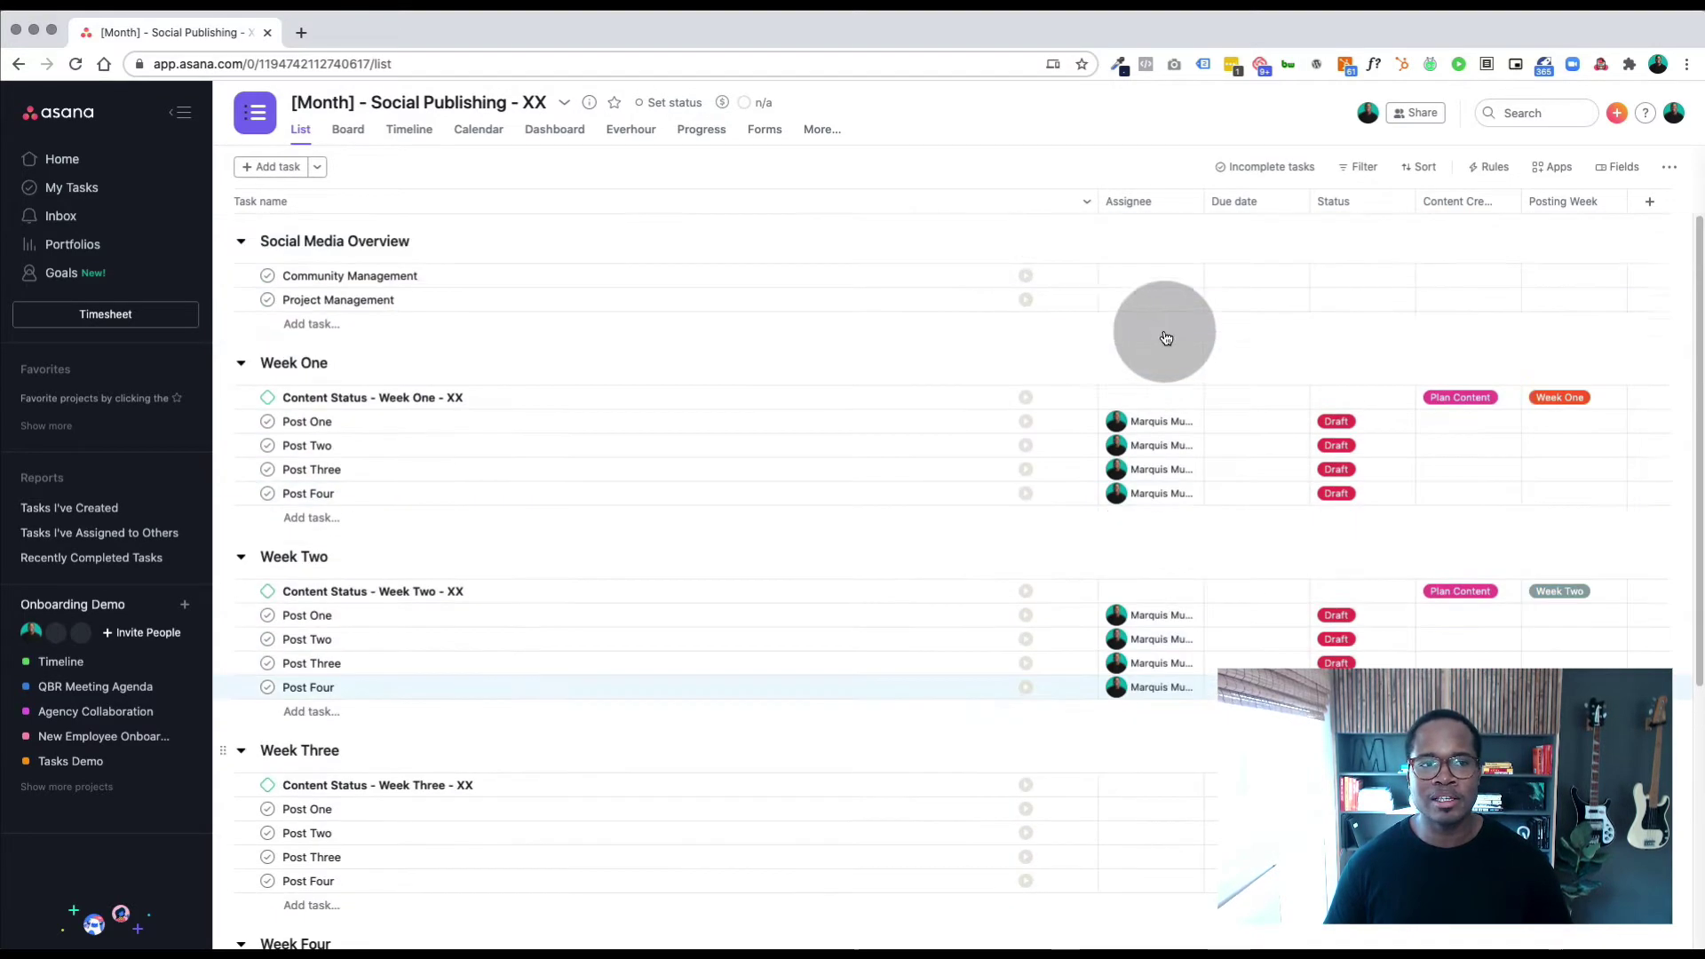
# - Check the Inbox and My Tasks, then return to the Social Publishing project
pyautogui.click(112, 221)
pyautogui.click(109, 203)
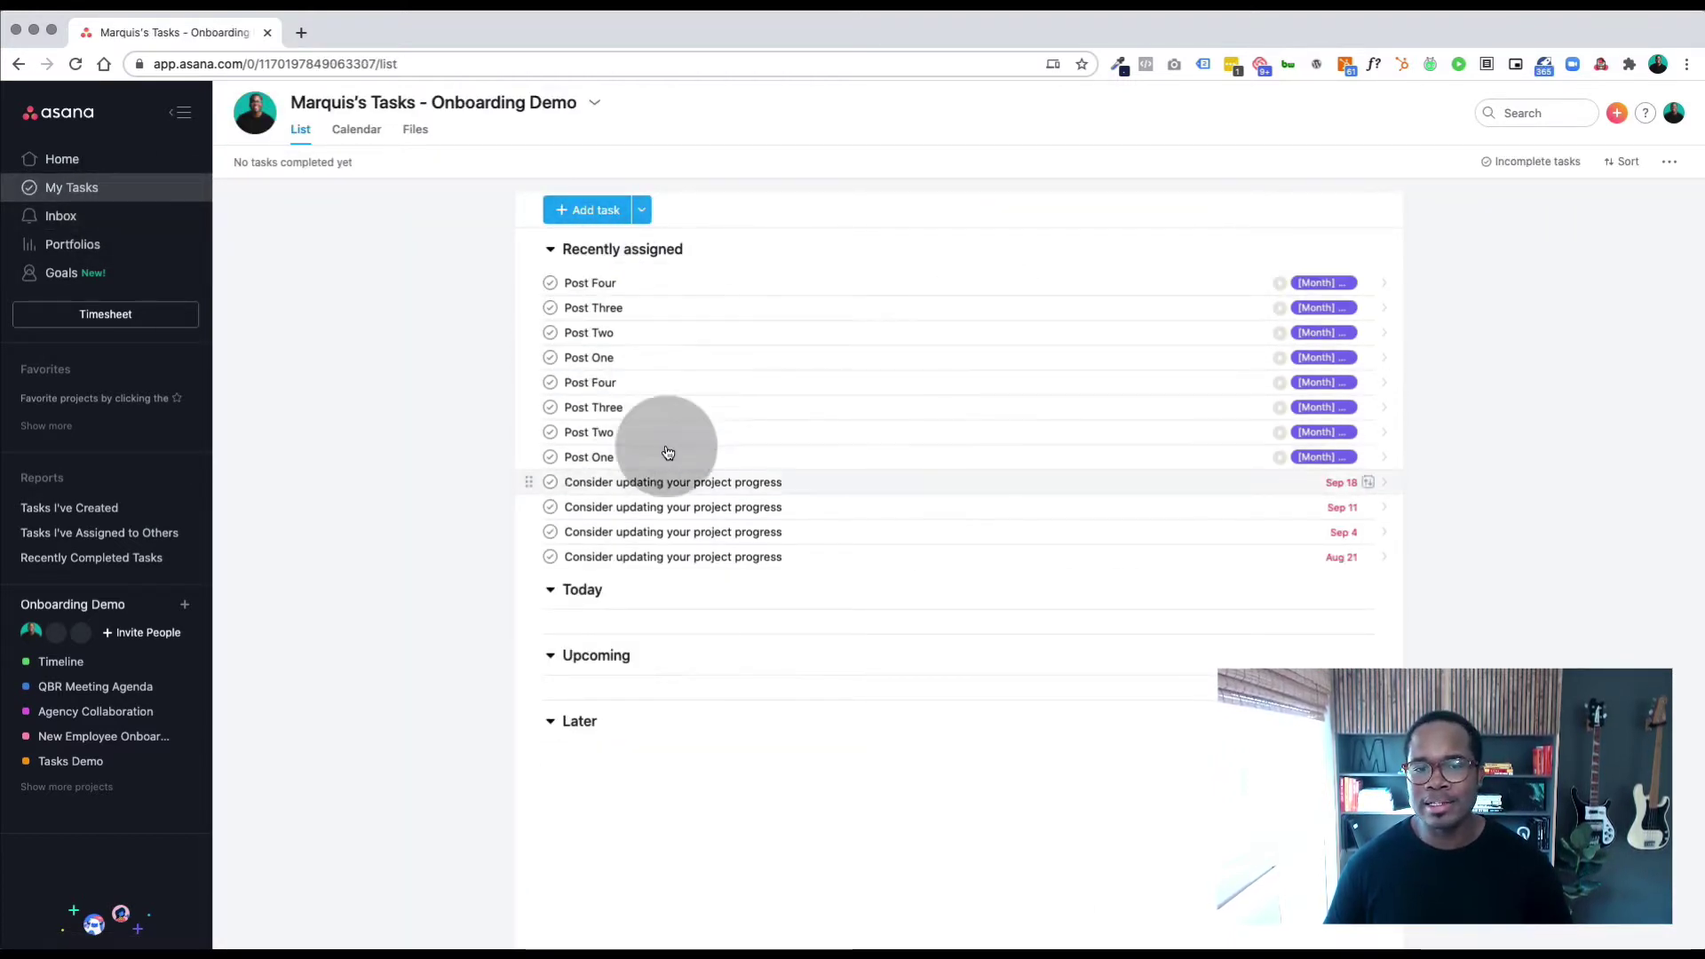
pyautogui.click(95, 789)
pyautogui.click(95, 811)
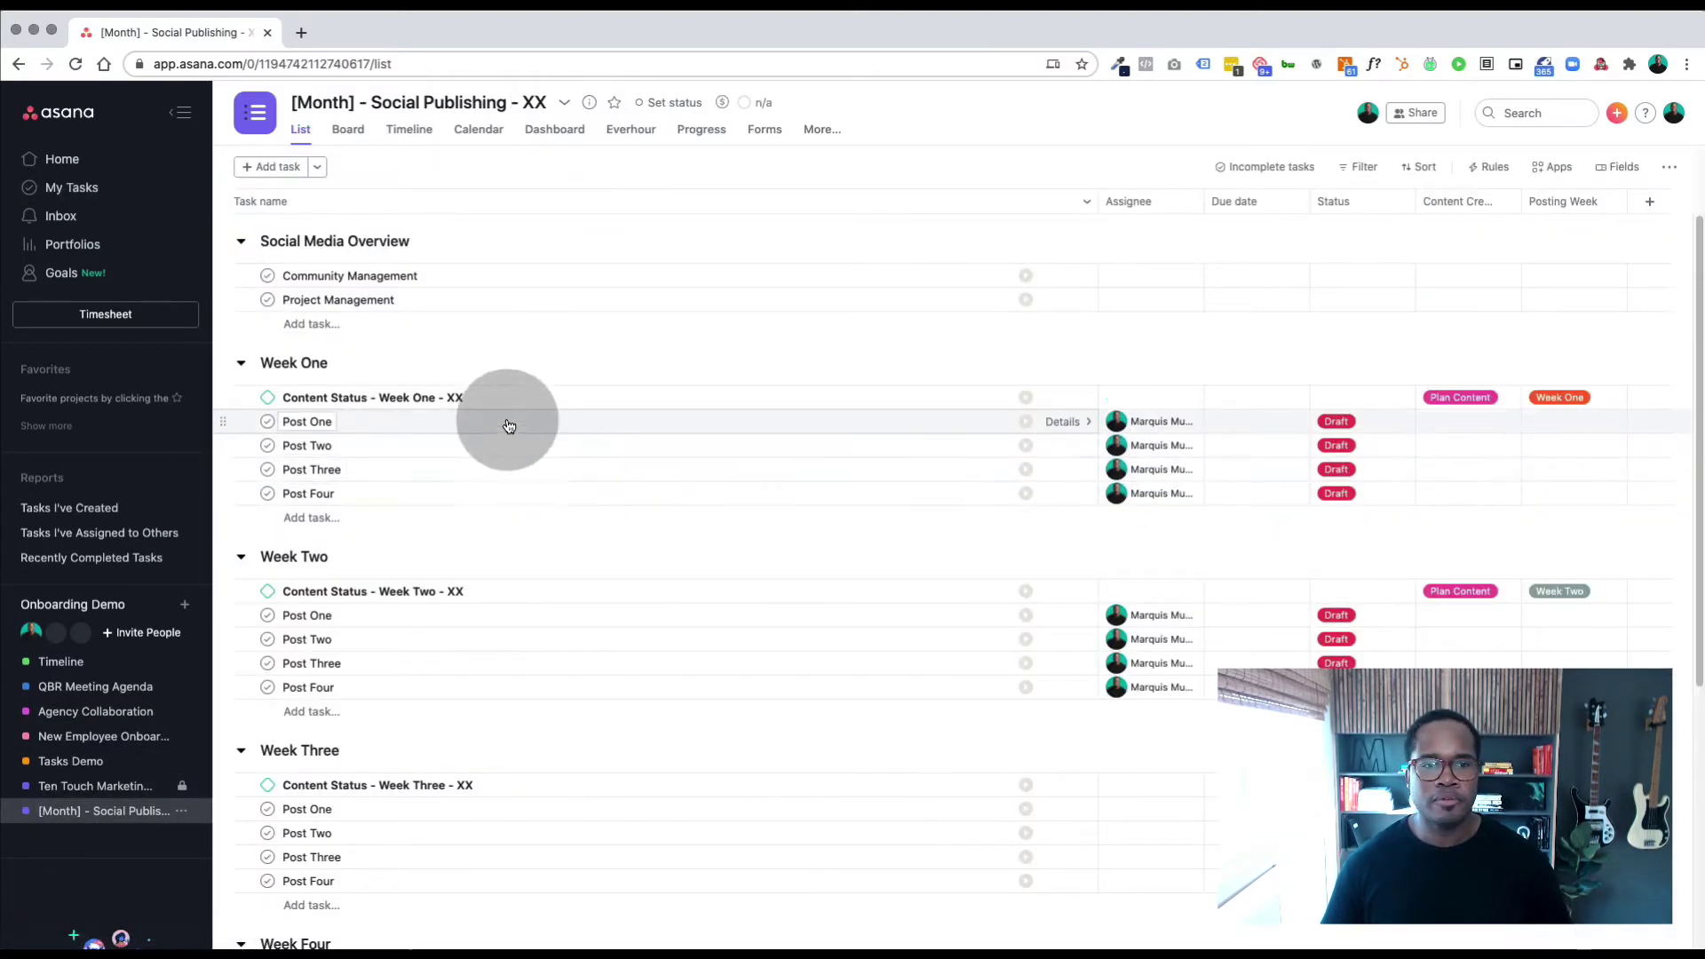
# - Clear the assignee from the nine tasks from Week One Post One to Week Two Post Four
pyautogui.click(303, 427)
pyautogui.keyDown('shift'); pyautogui.click(321, 690); pyautogui.keyUp('shift')
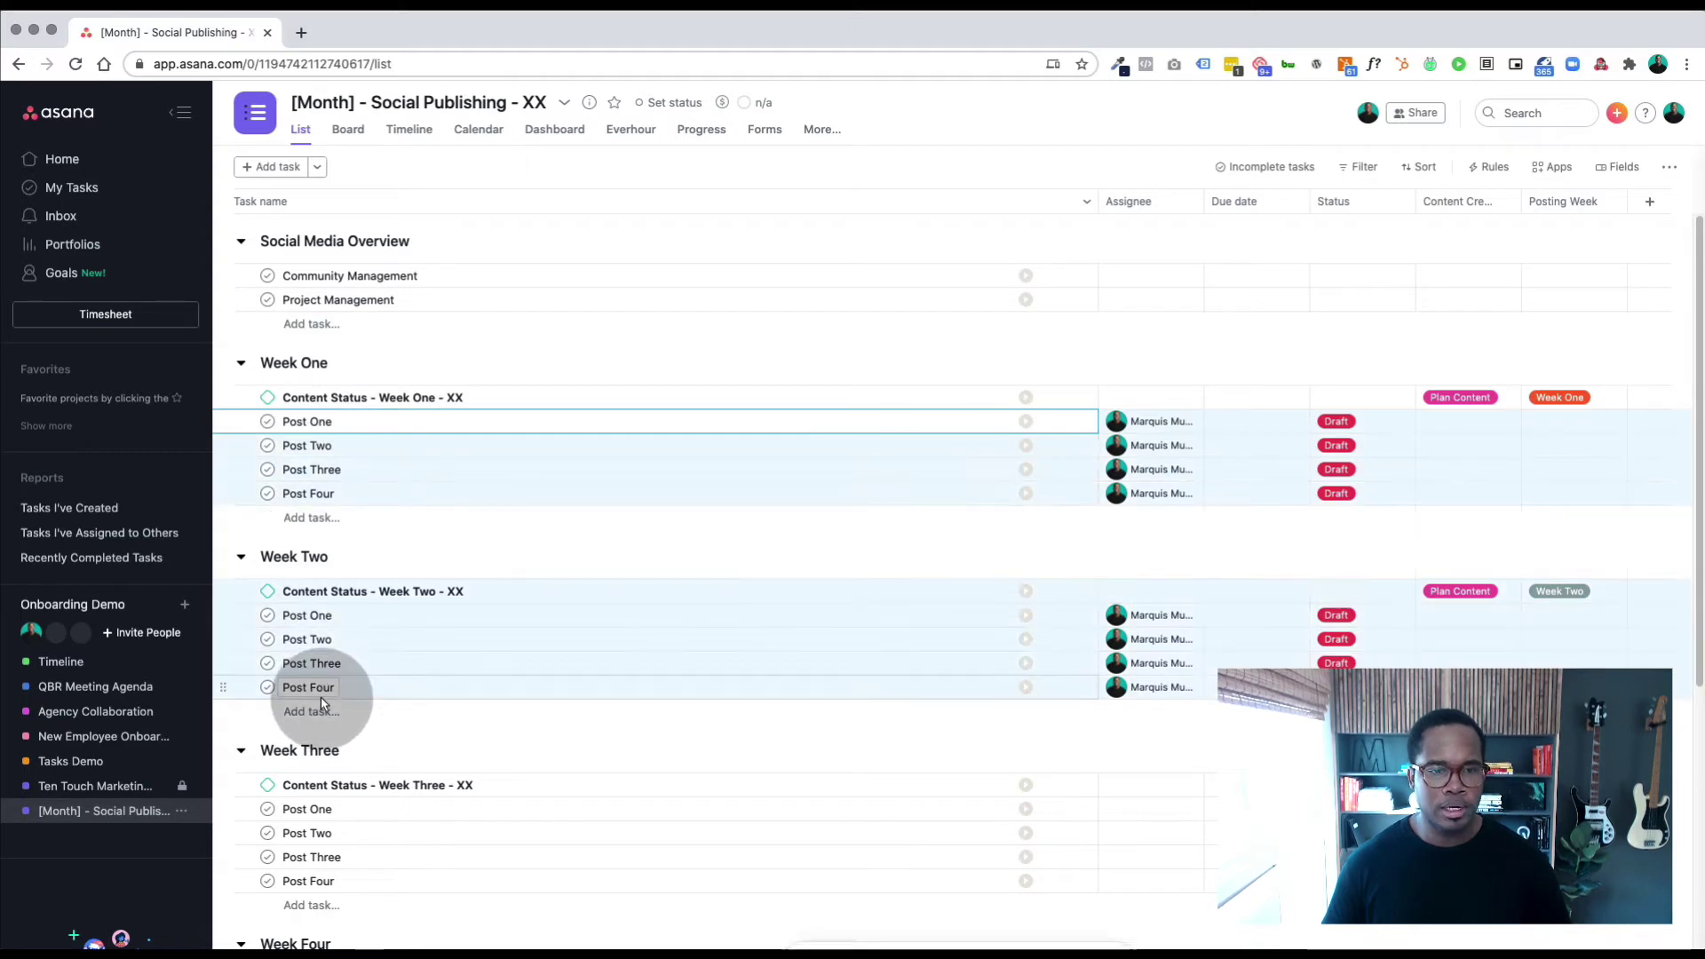
pyautogui.click(1191, 421)
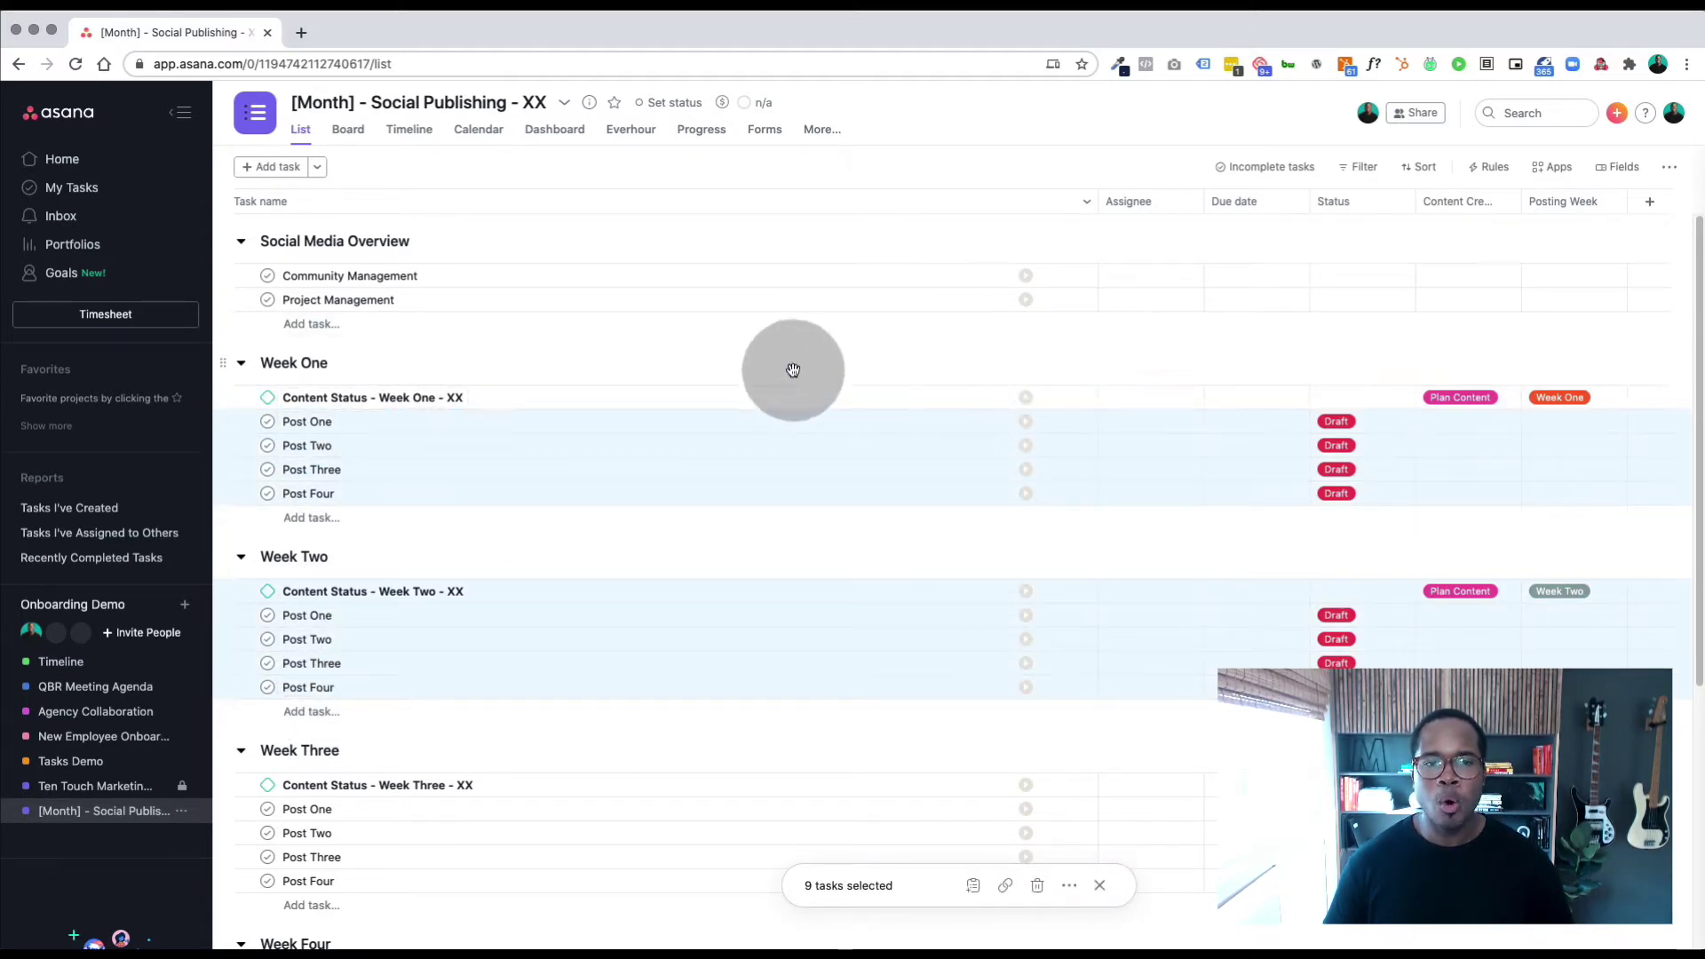
pyautogui.click(402, 408)
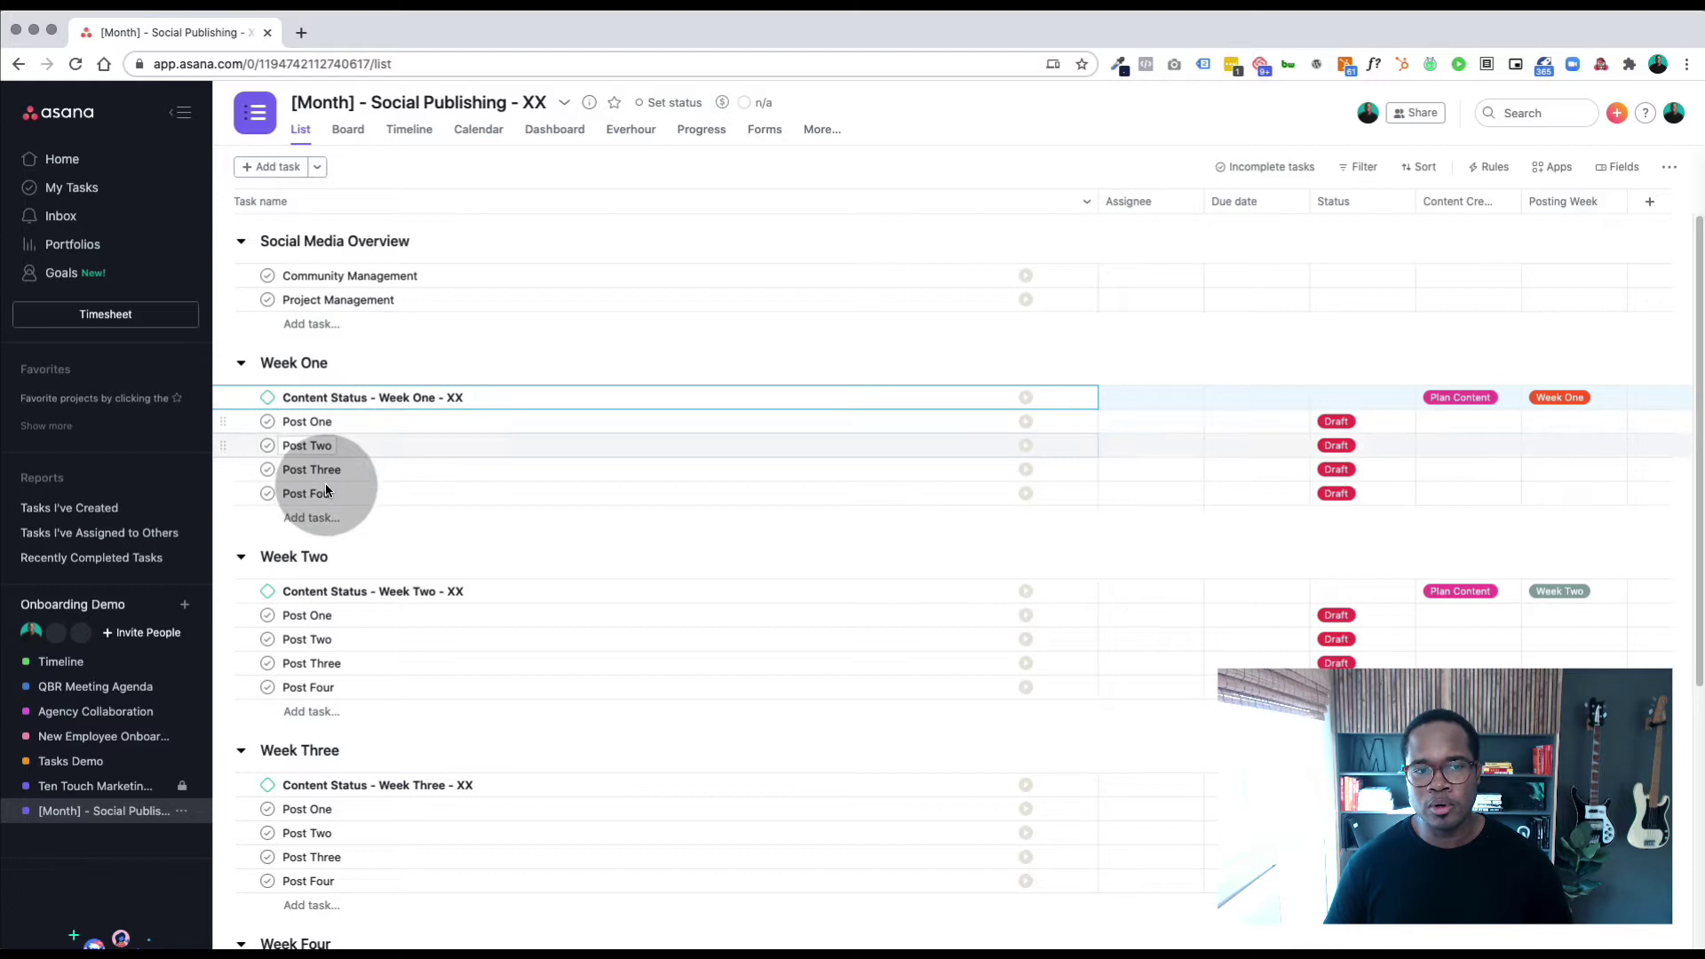
# - Set Week One Post One to To be reviewed with the description 'Caption here'
pyautogui.click(1400, 428)
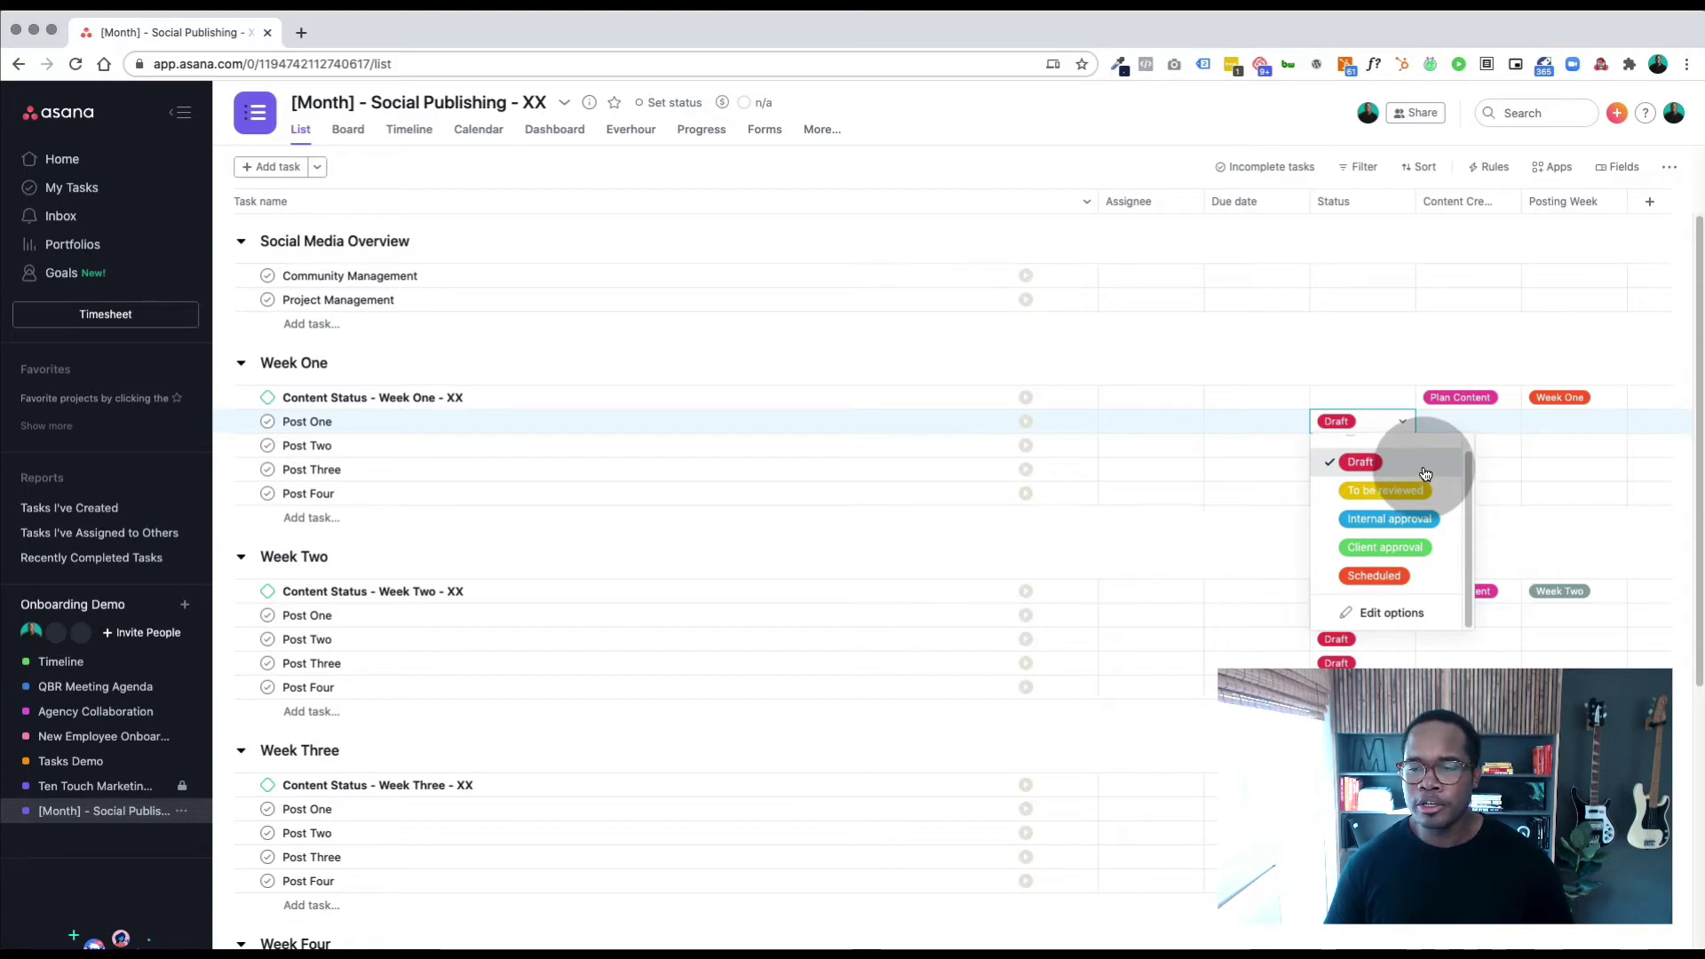
pyautogui.click(1387, 489)
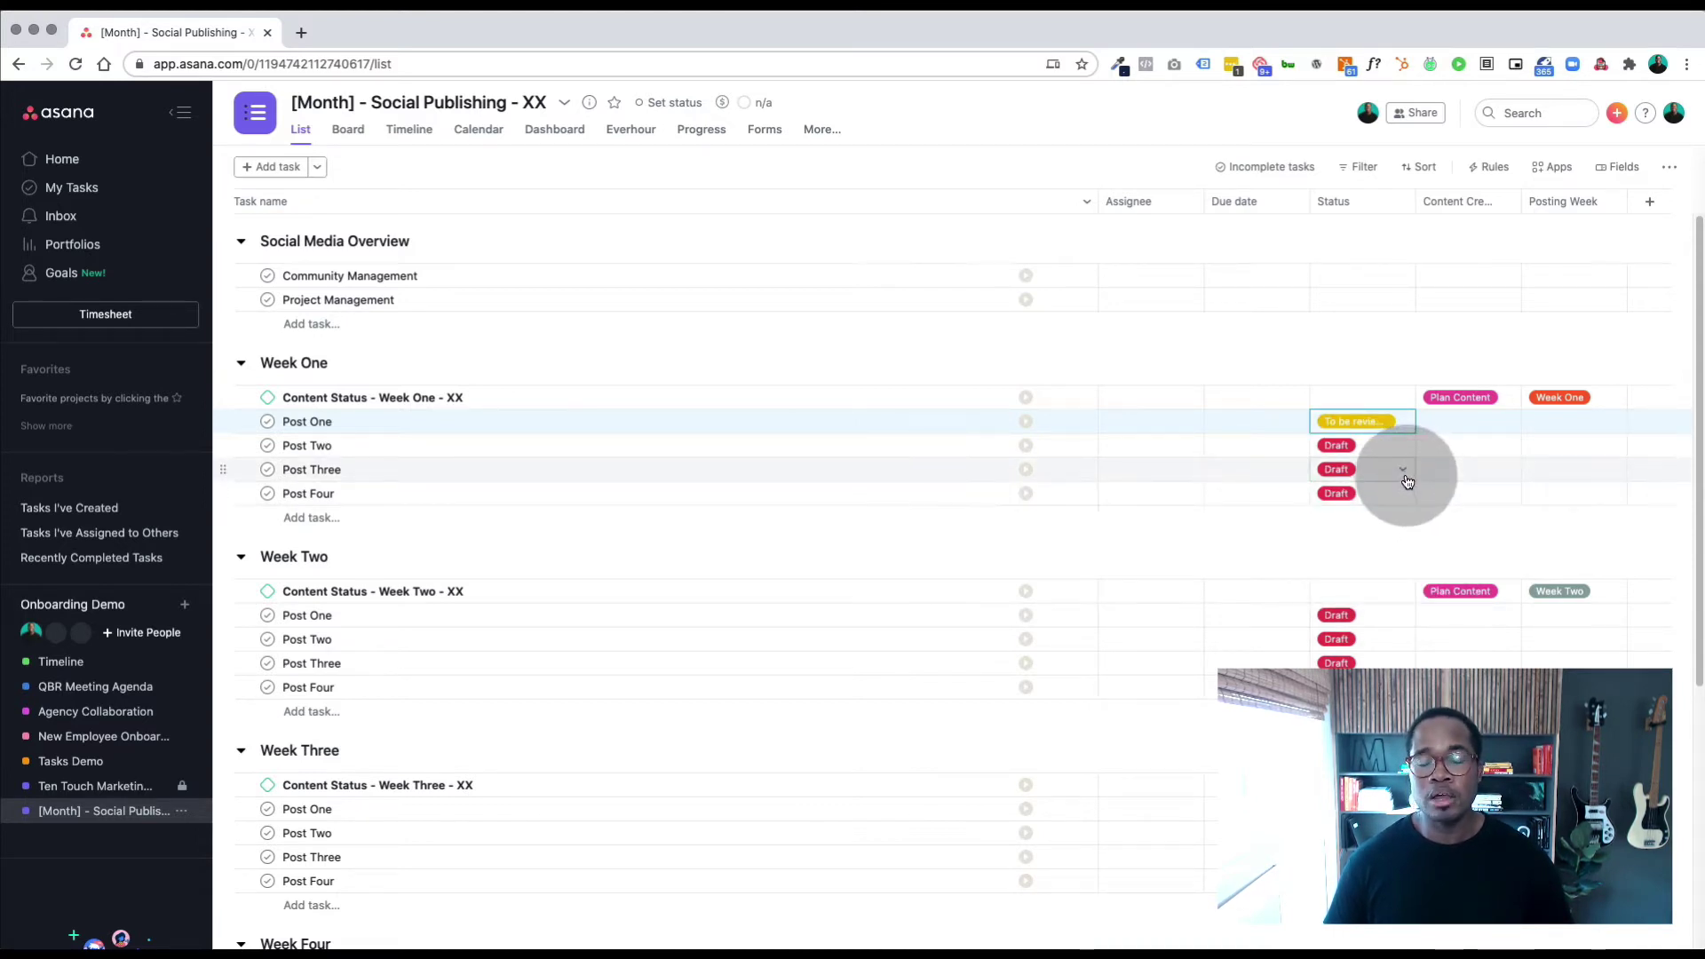
pyautogui.click(1070, 432)
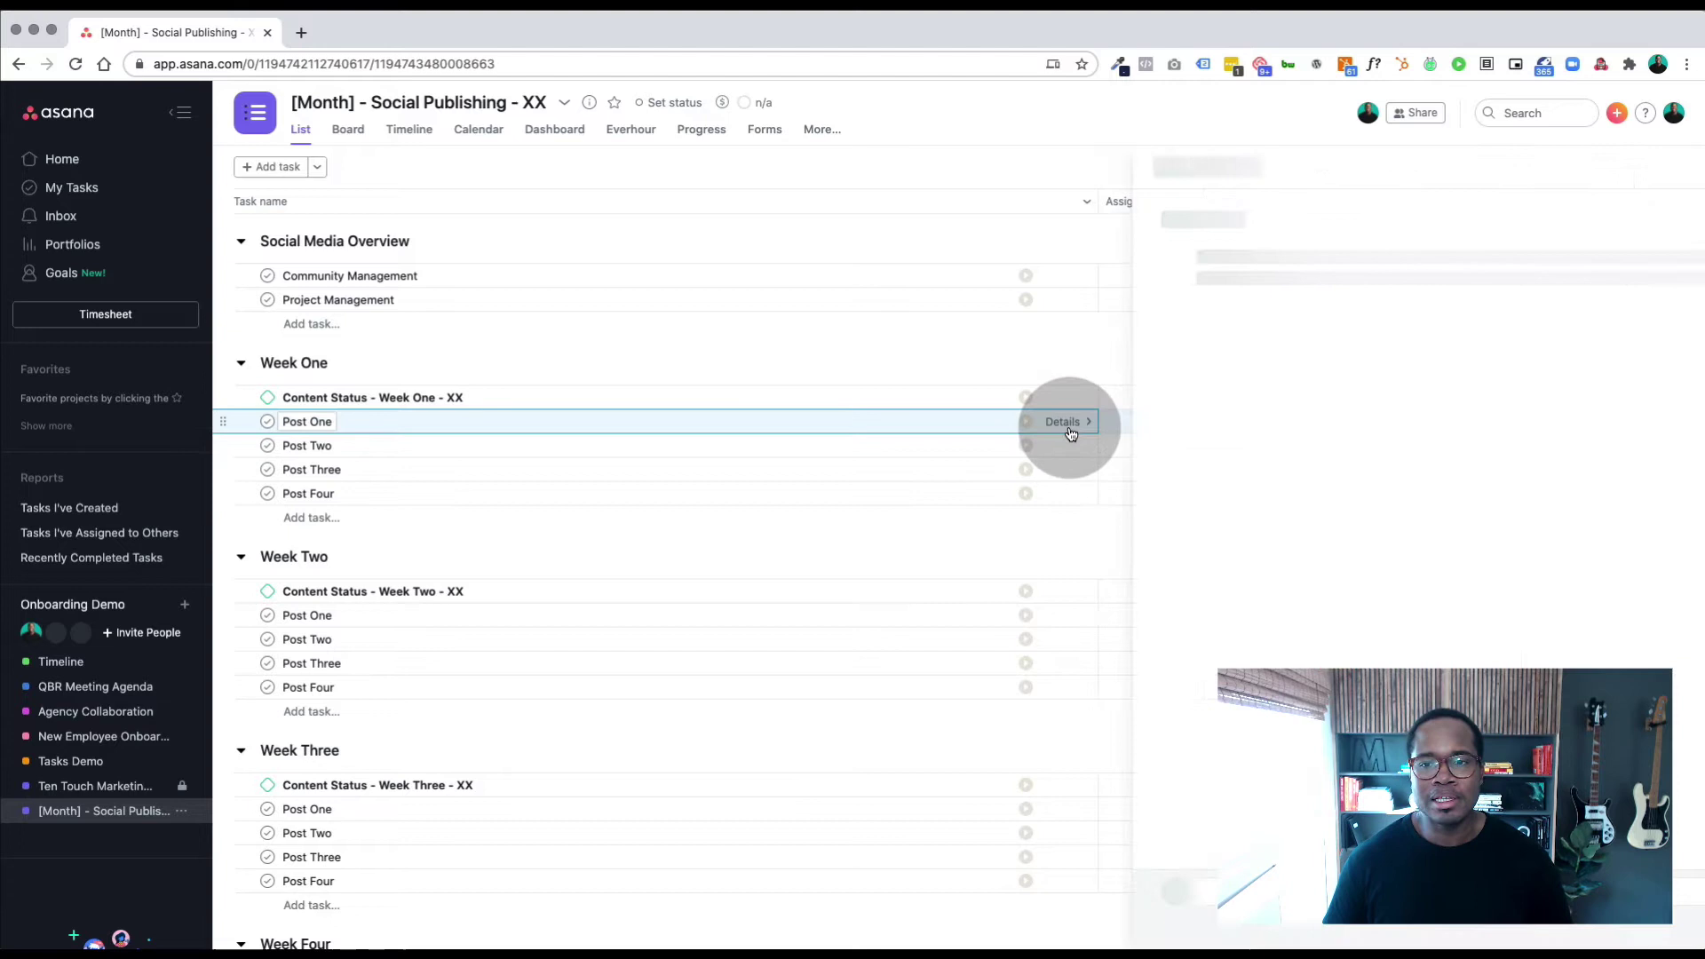
pyautogui.click(1275, 540)
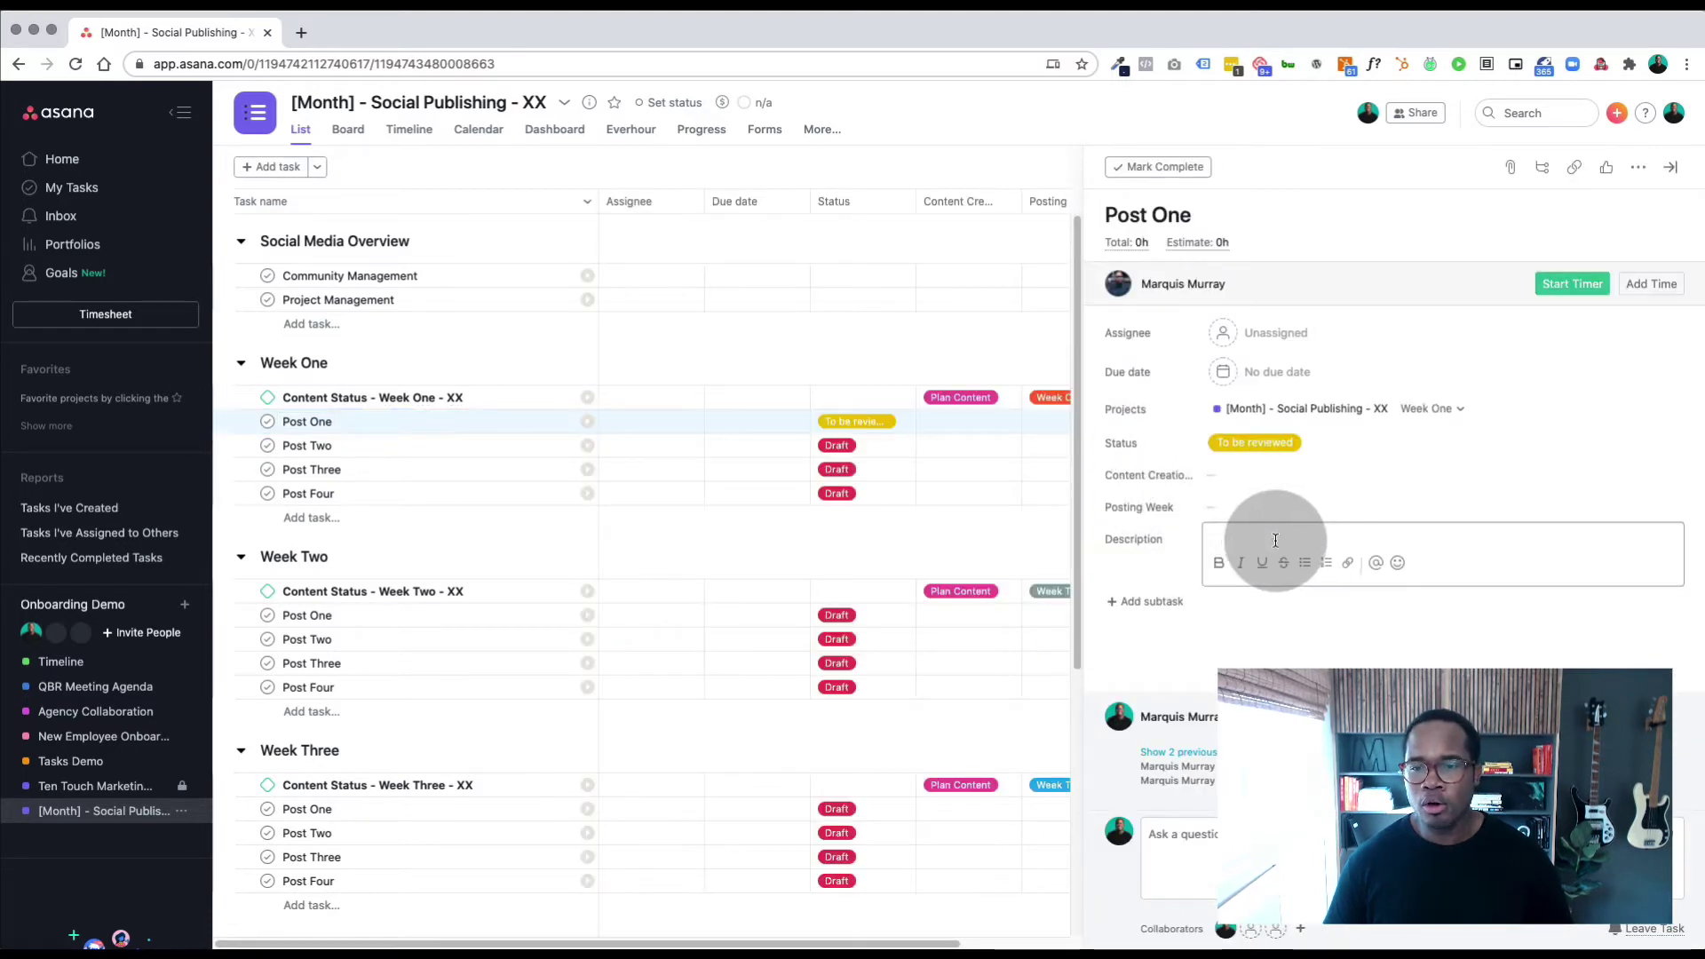
pyautogui.write('c')
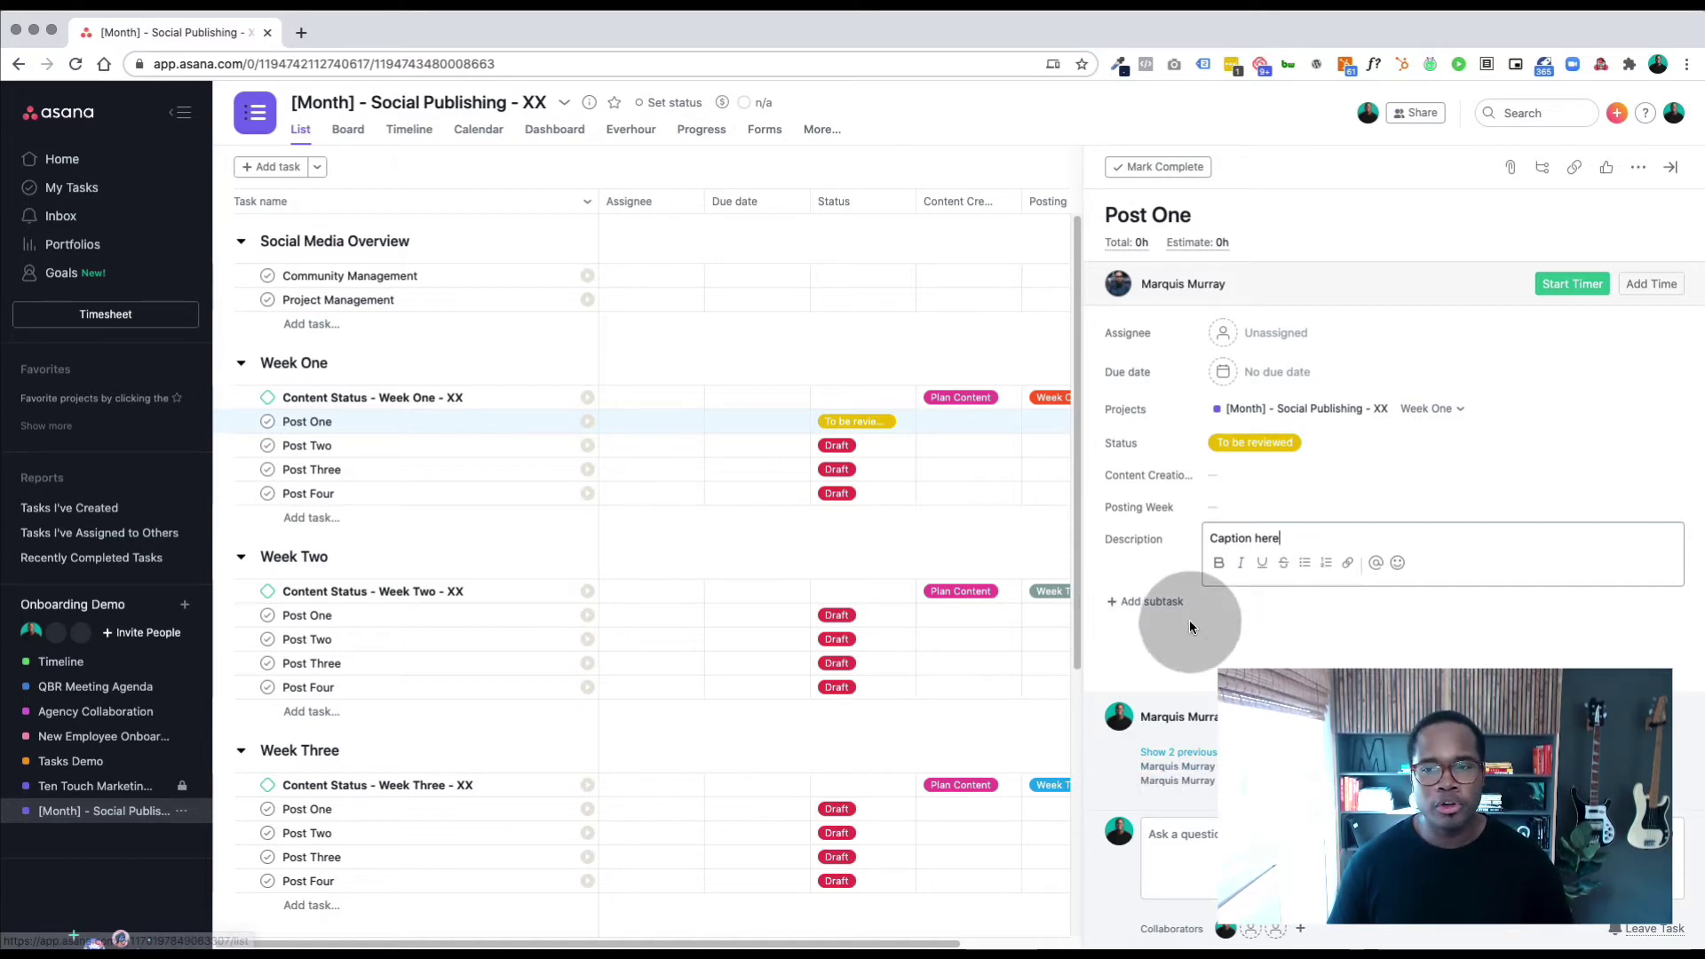
pyautogui.click(1672, 174)
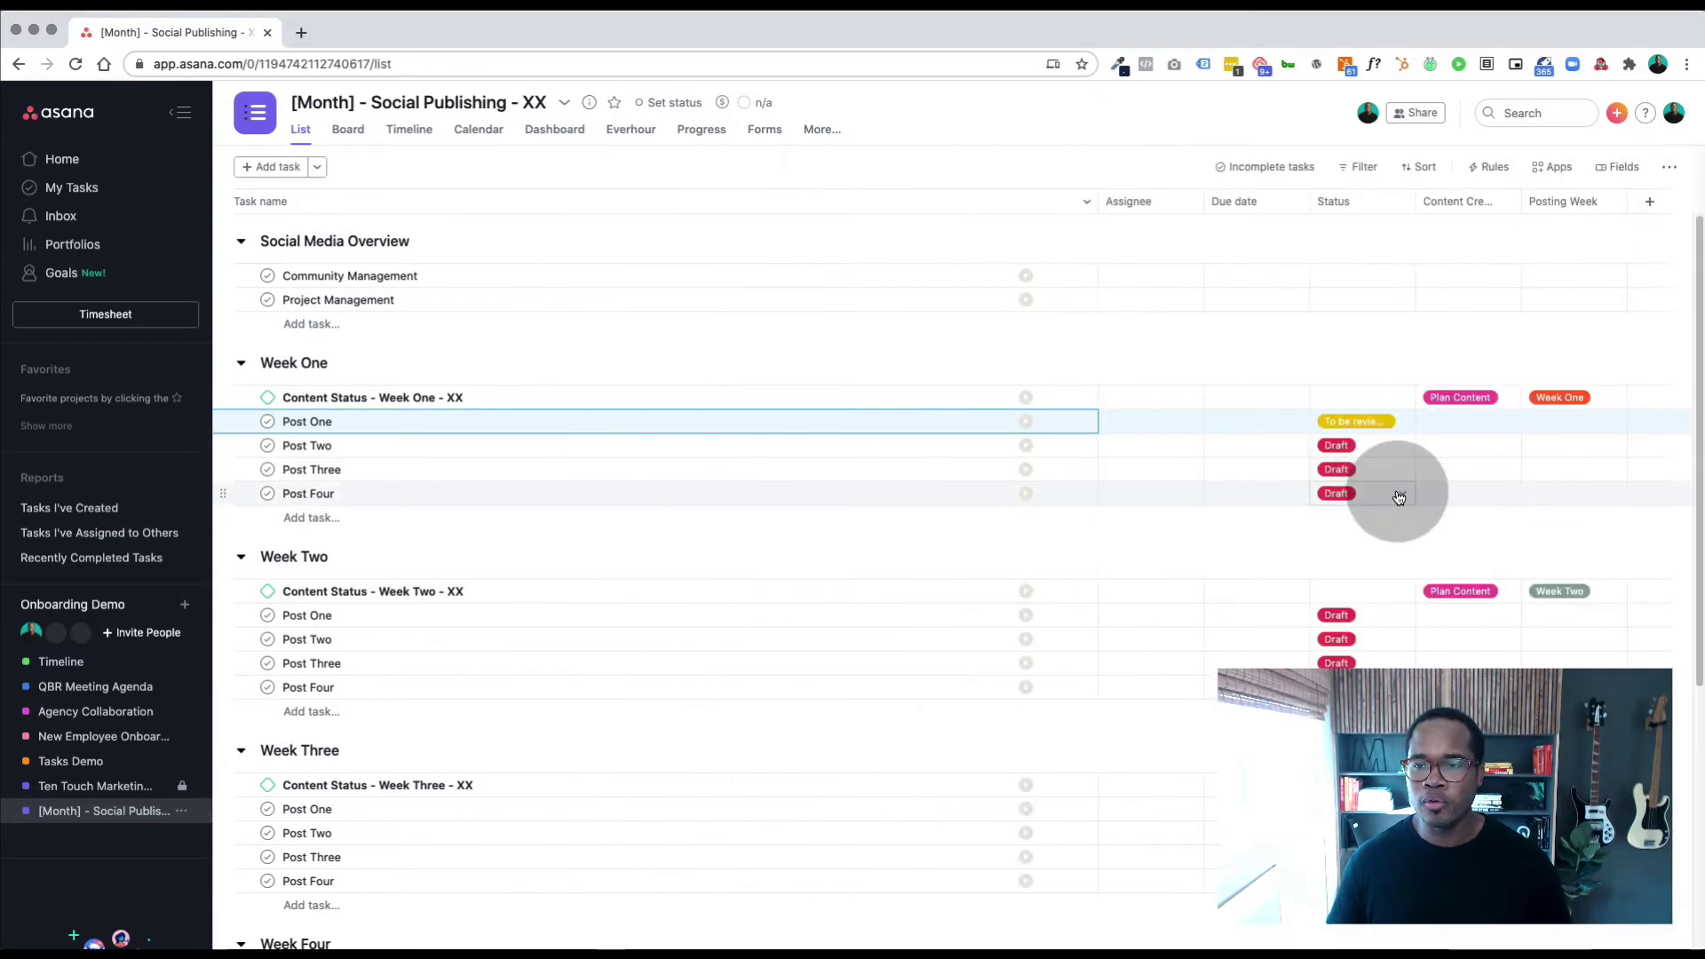
# - Move Post One to Internal approval, then Client approval, then Scheduled, then back to Draft
pyautogui.click(1371, 421)
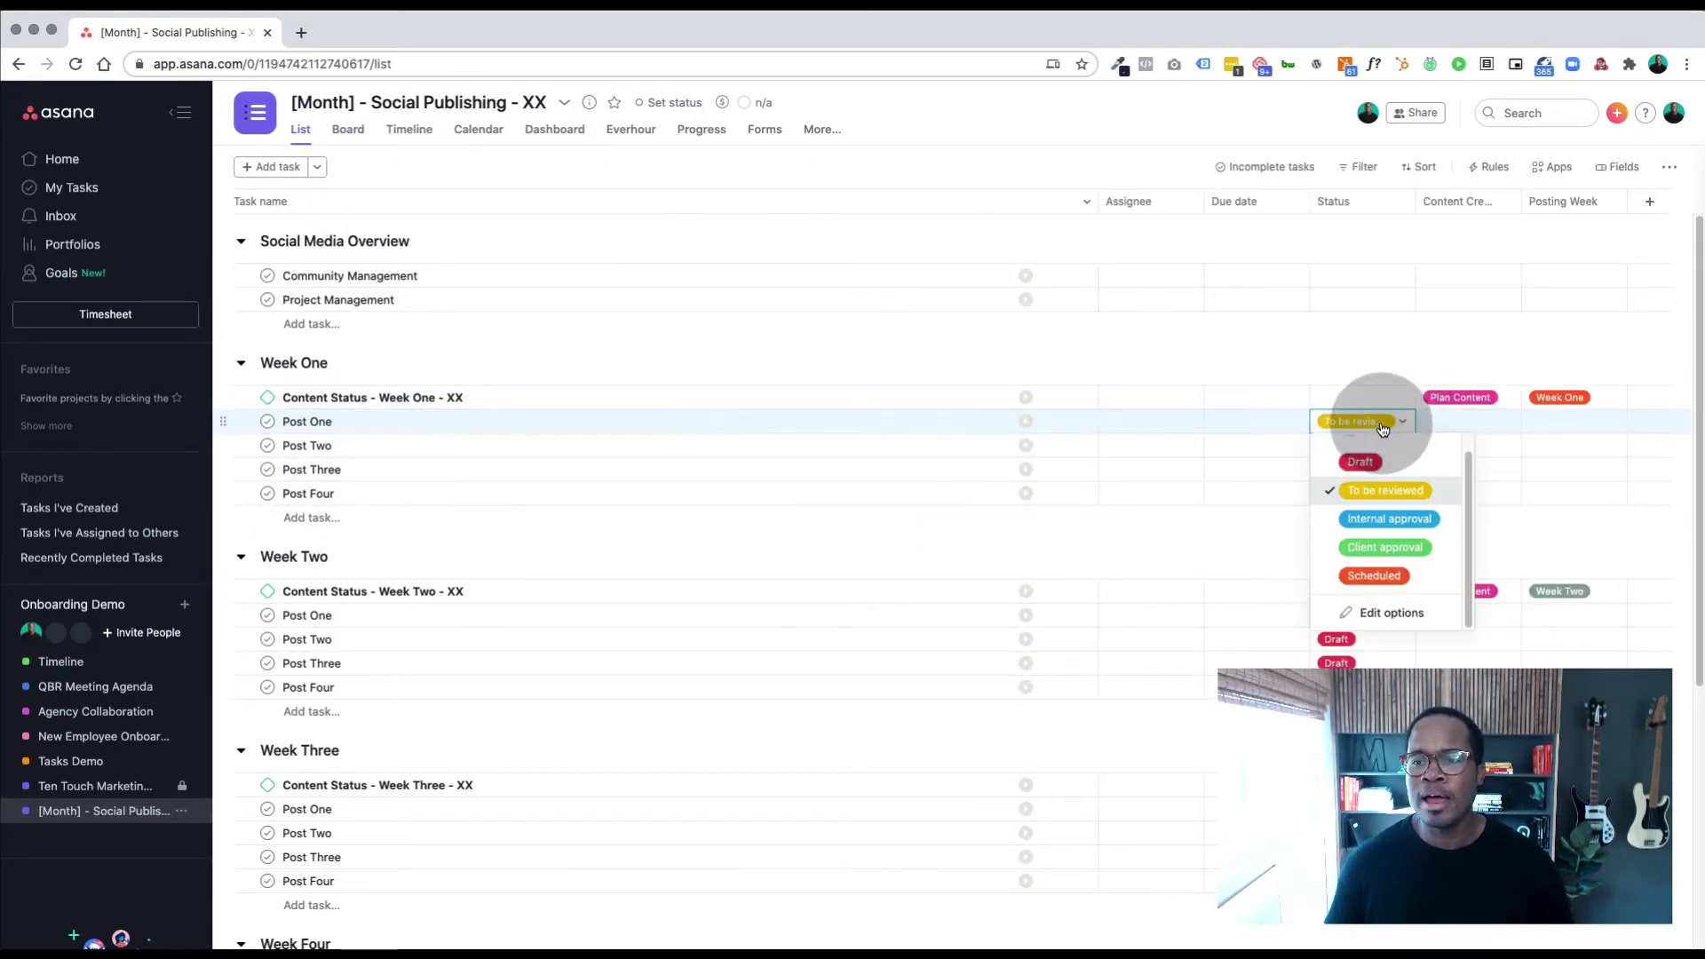
pyautogui.click(1393, 520)
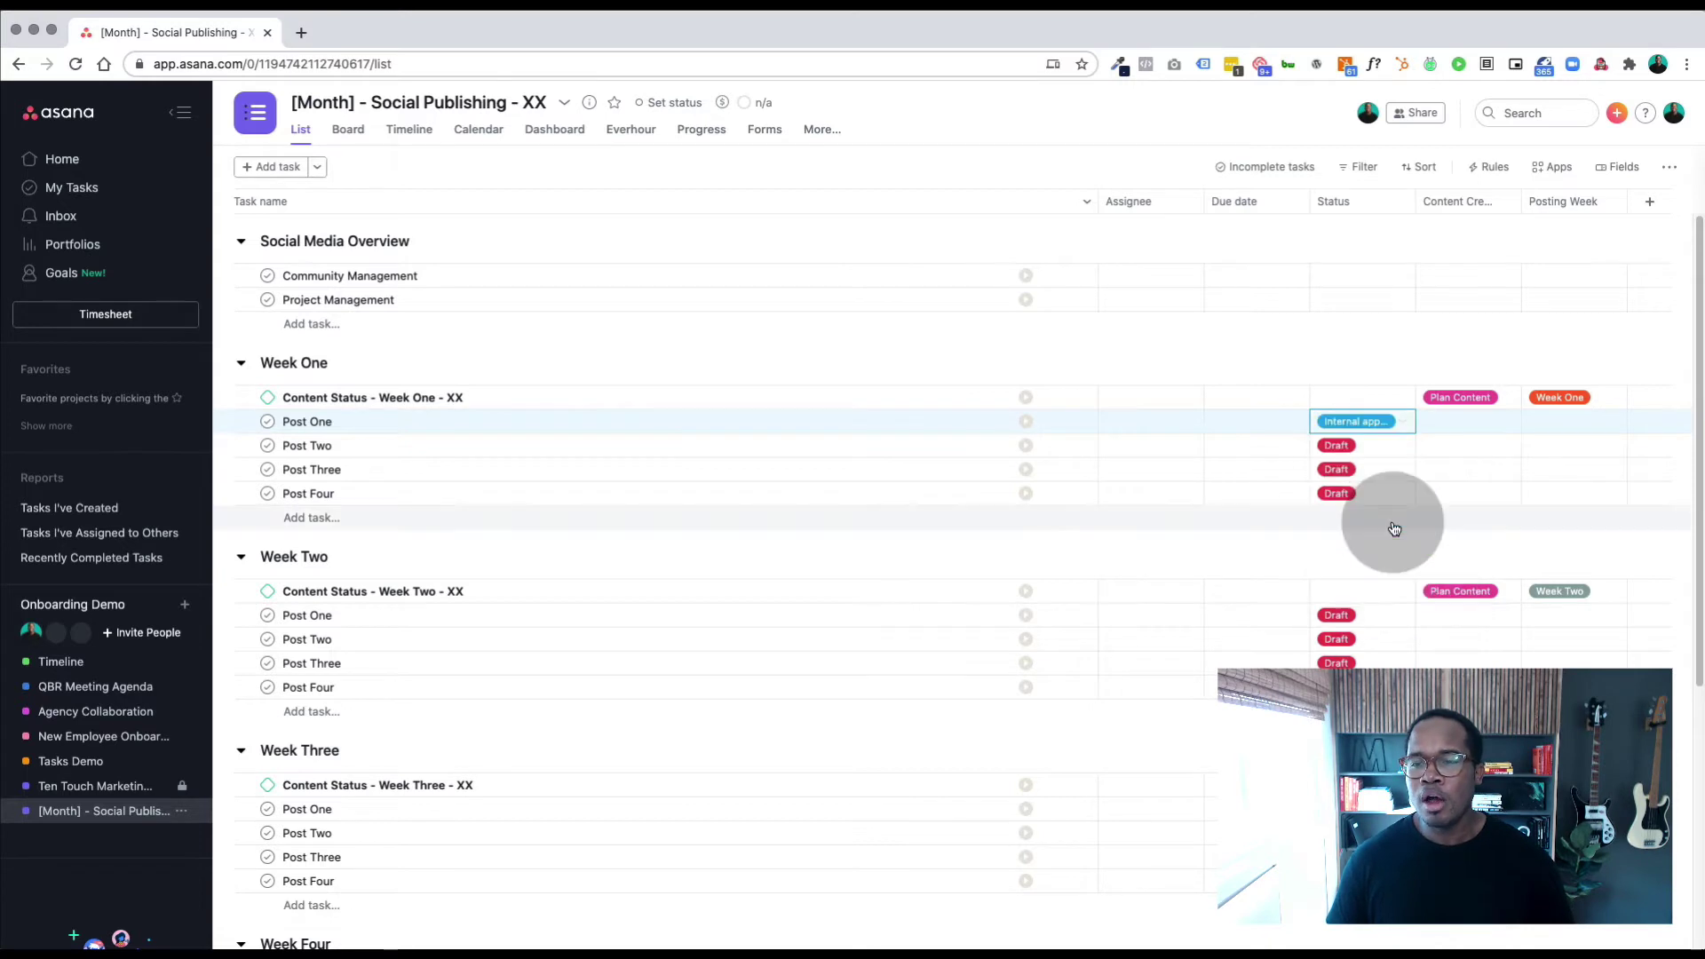
pyautogui.click(1392, 423)
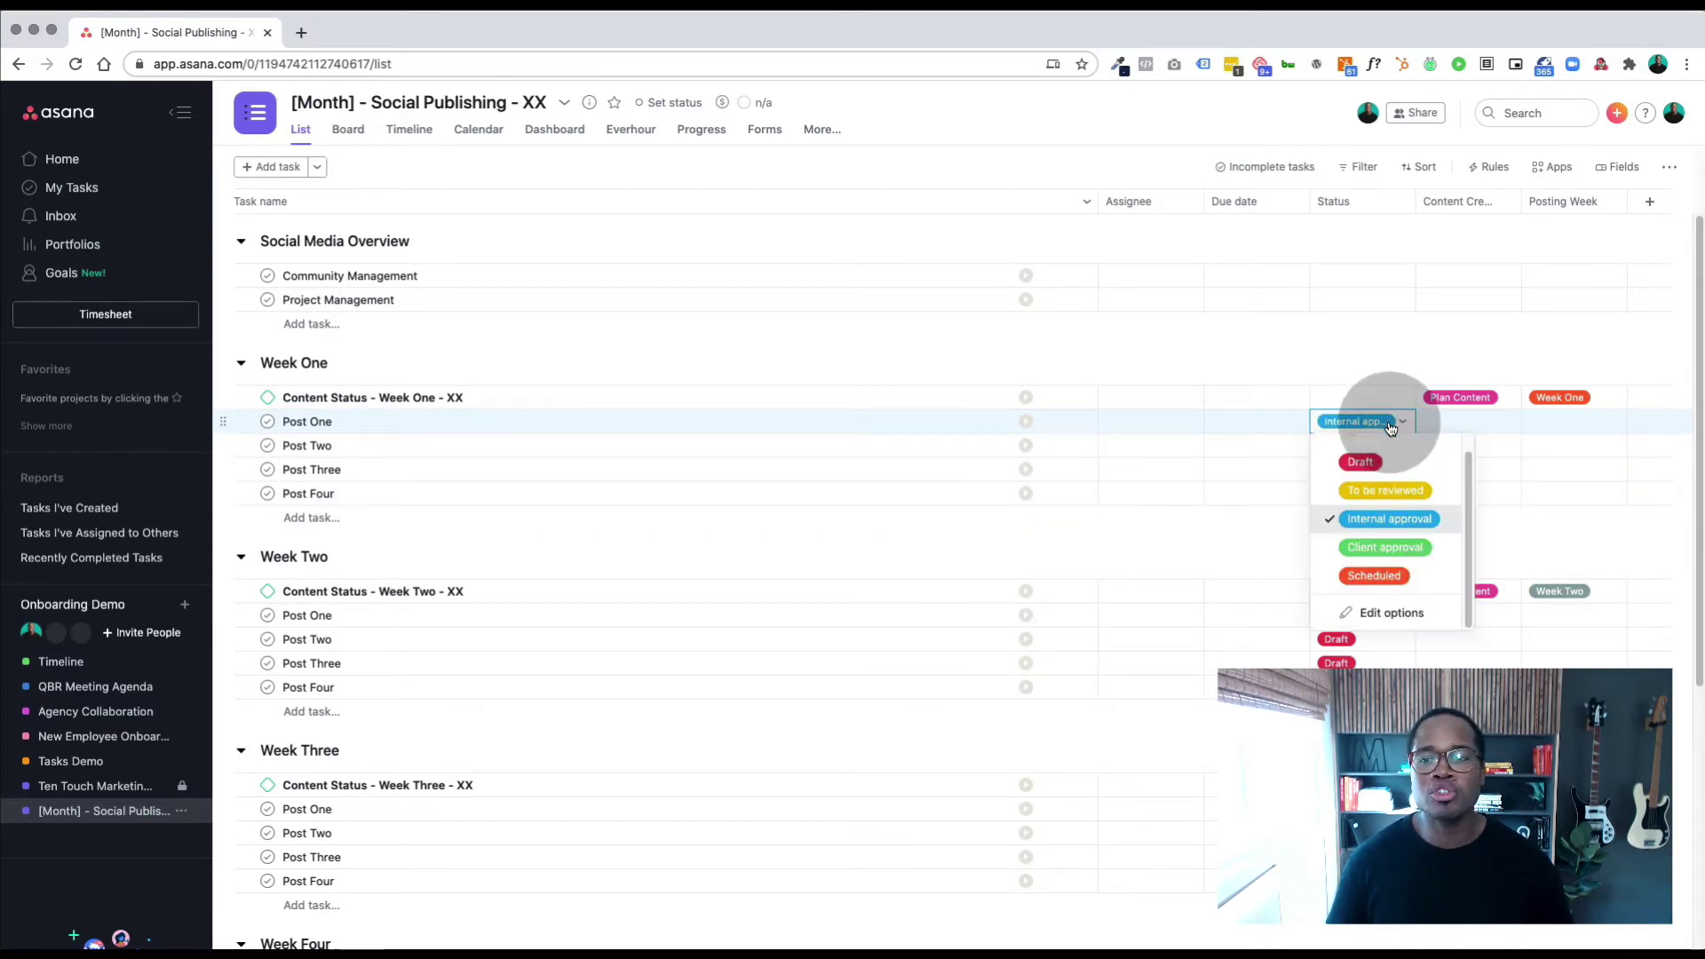
pyautogui.click(1387, 548)
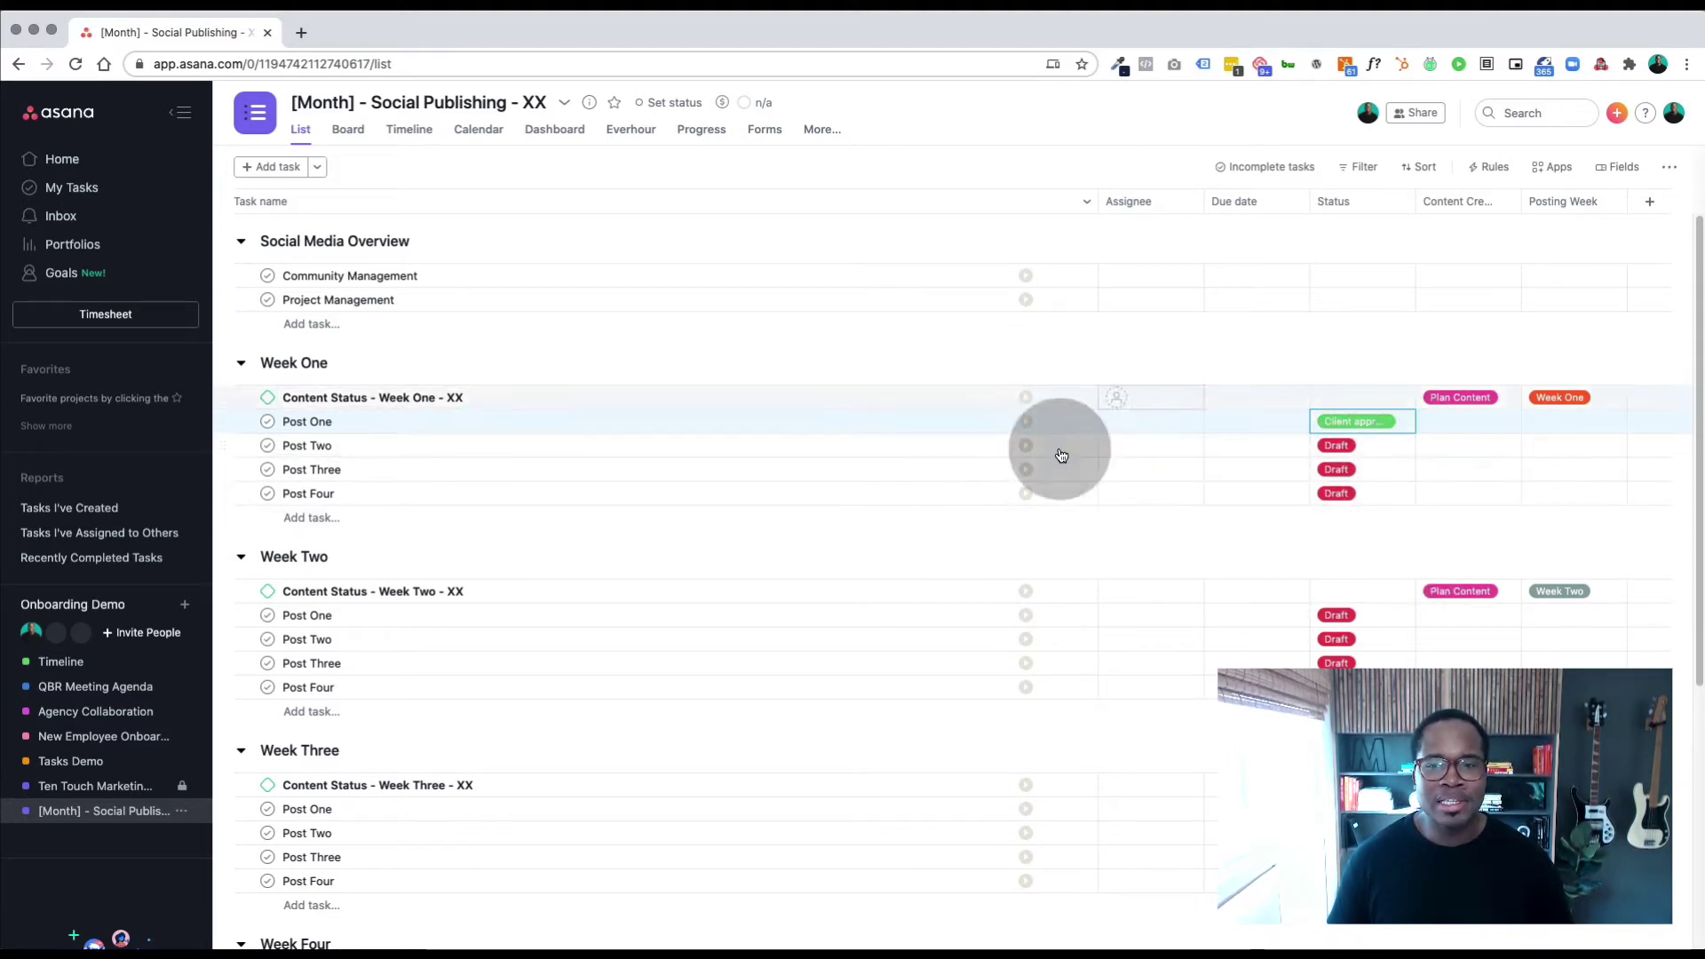
pyautogui.click(1397, 433)
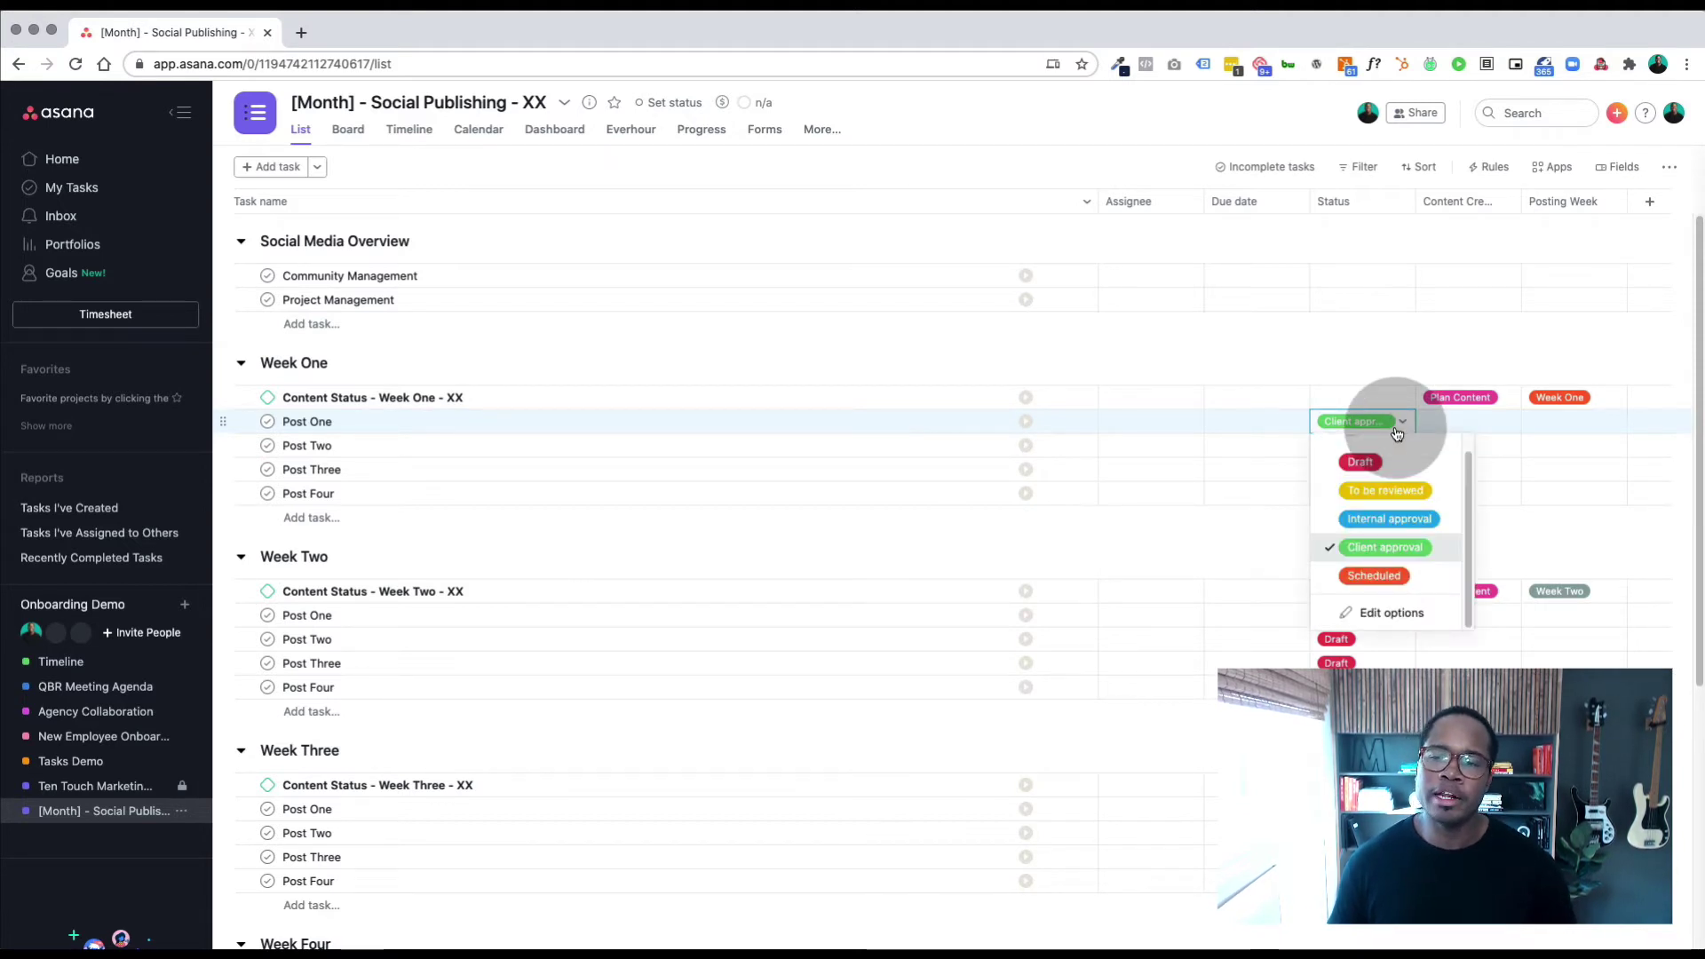
pyautogui.click(1391, 577)
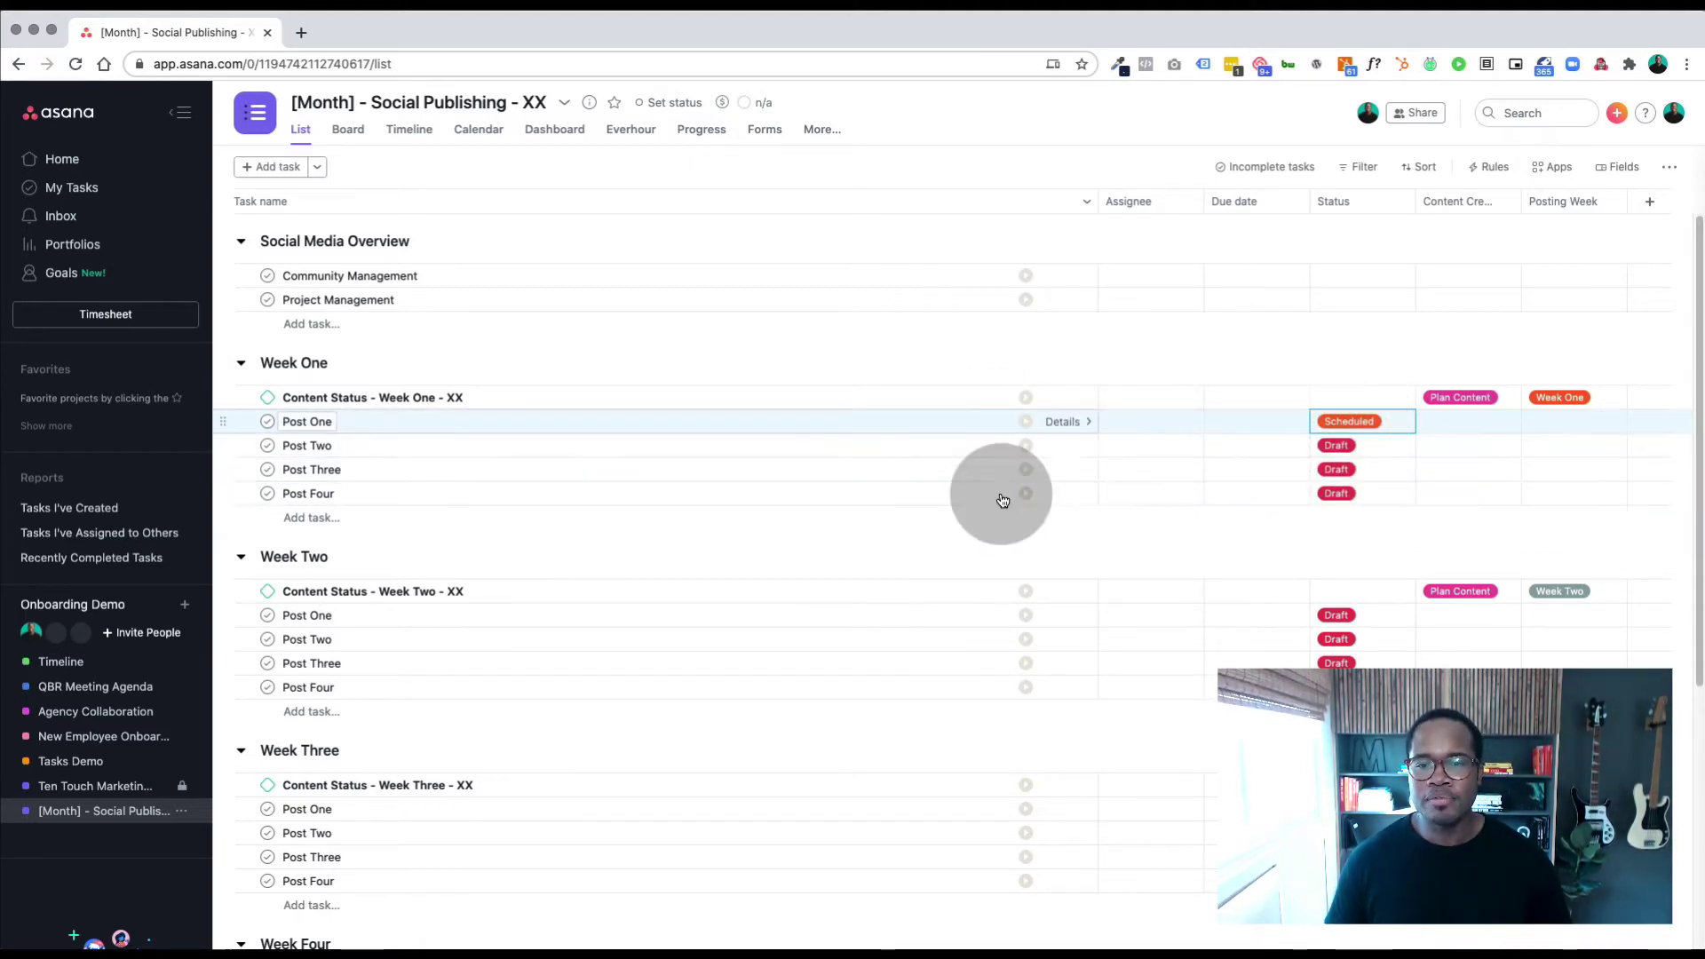
pyautogui.click(1356, 441)
pyautogui.click(1350, 463)
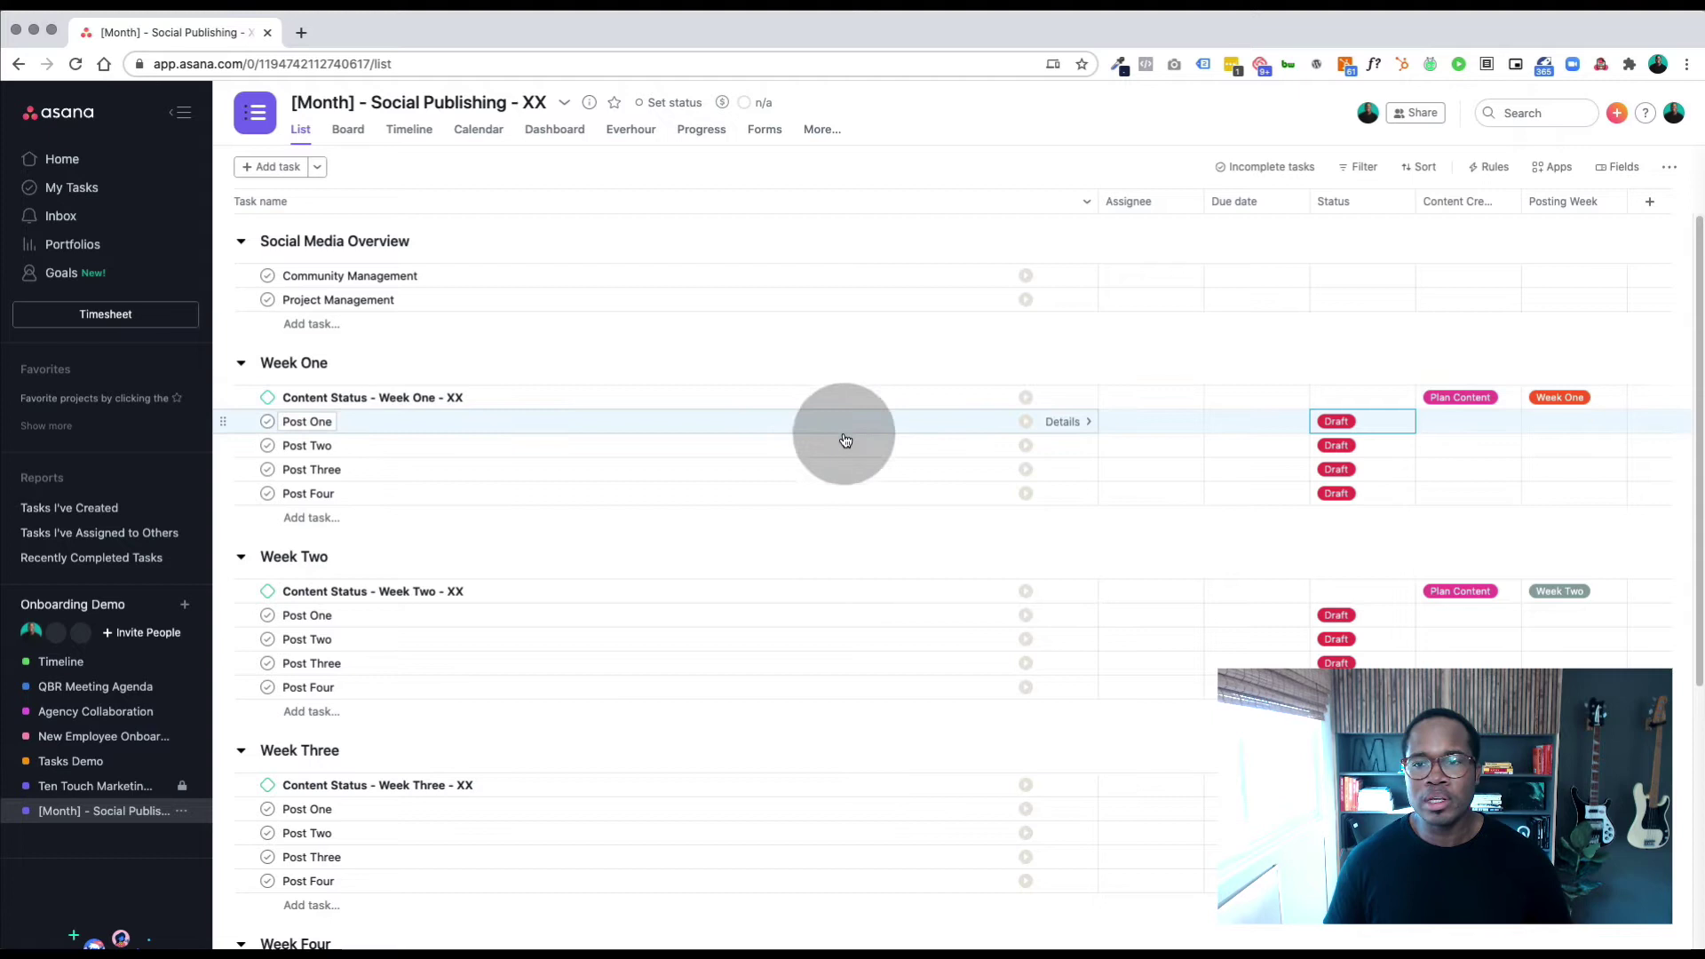
# - Assign the team member to Content Status - Week One - XX instead of Post One
pyautogui.click(1132, 423)
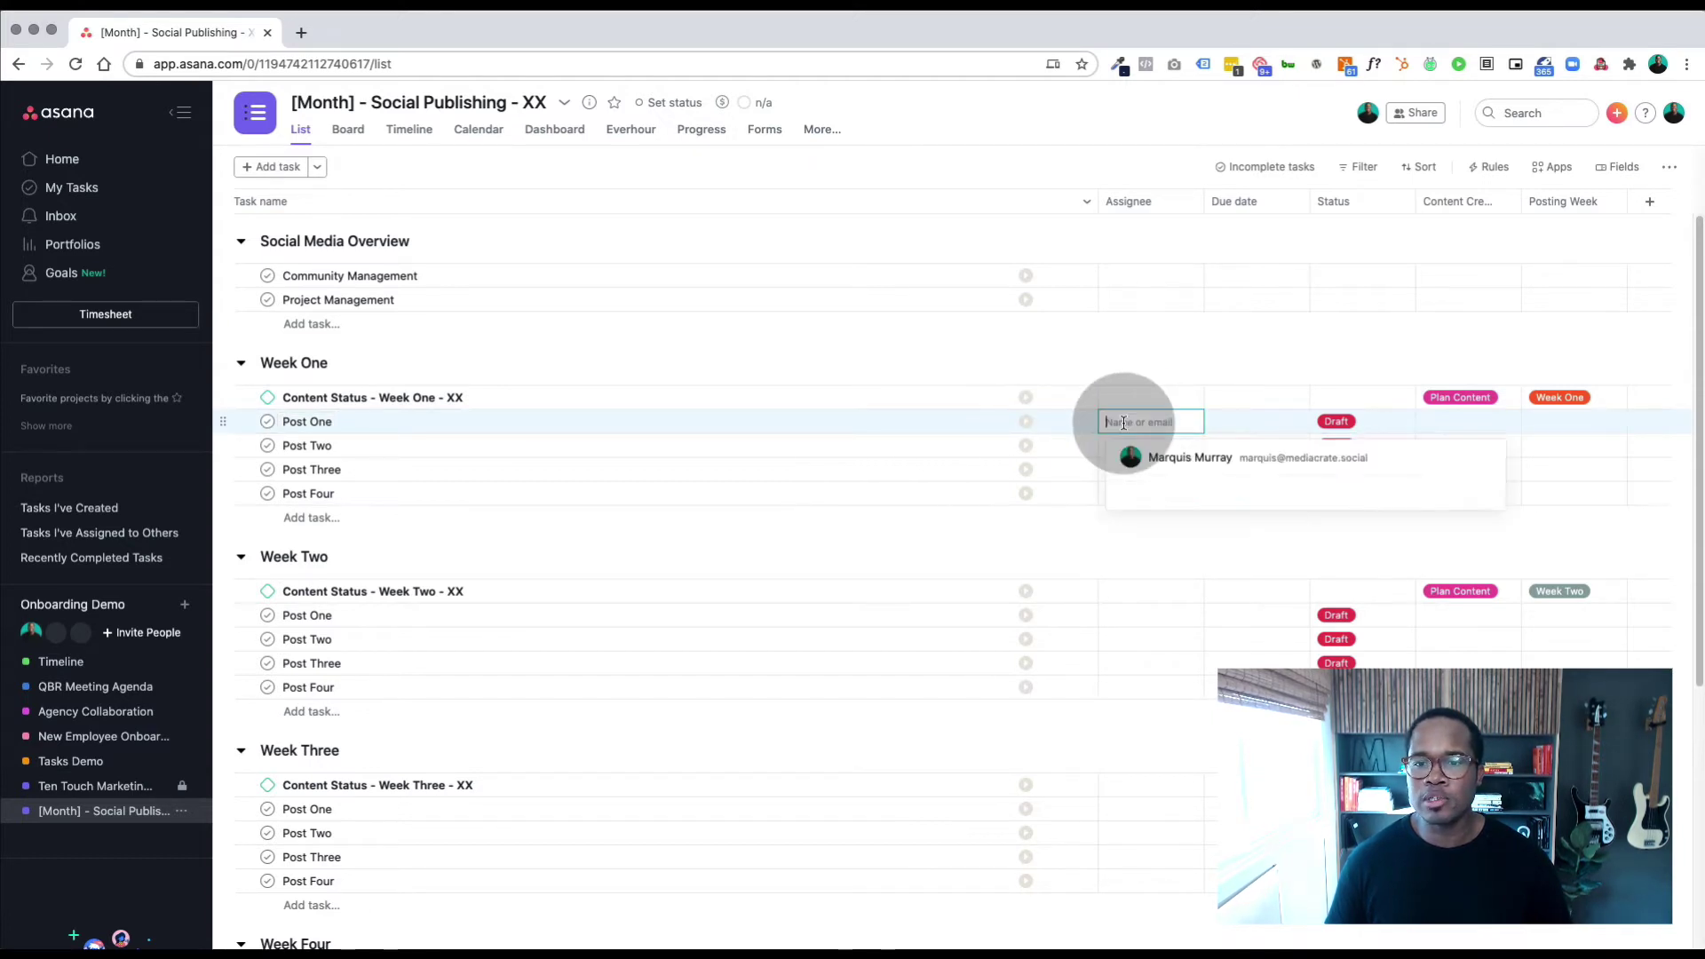
pyautogui.click(1164, 459)
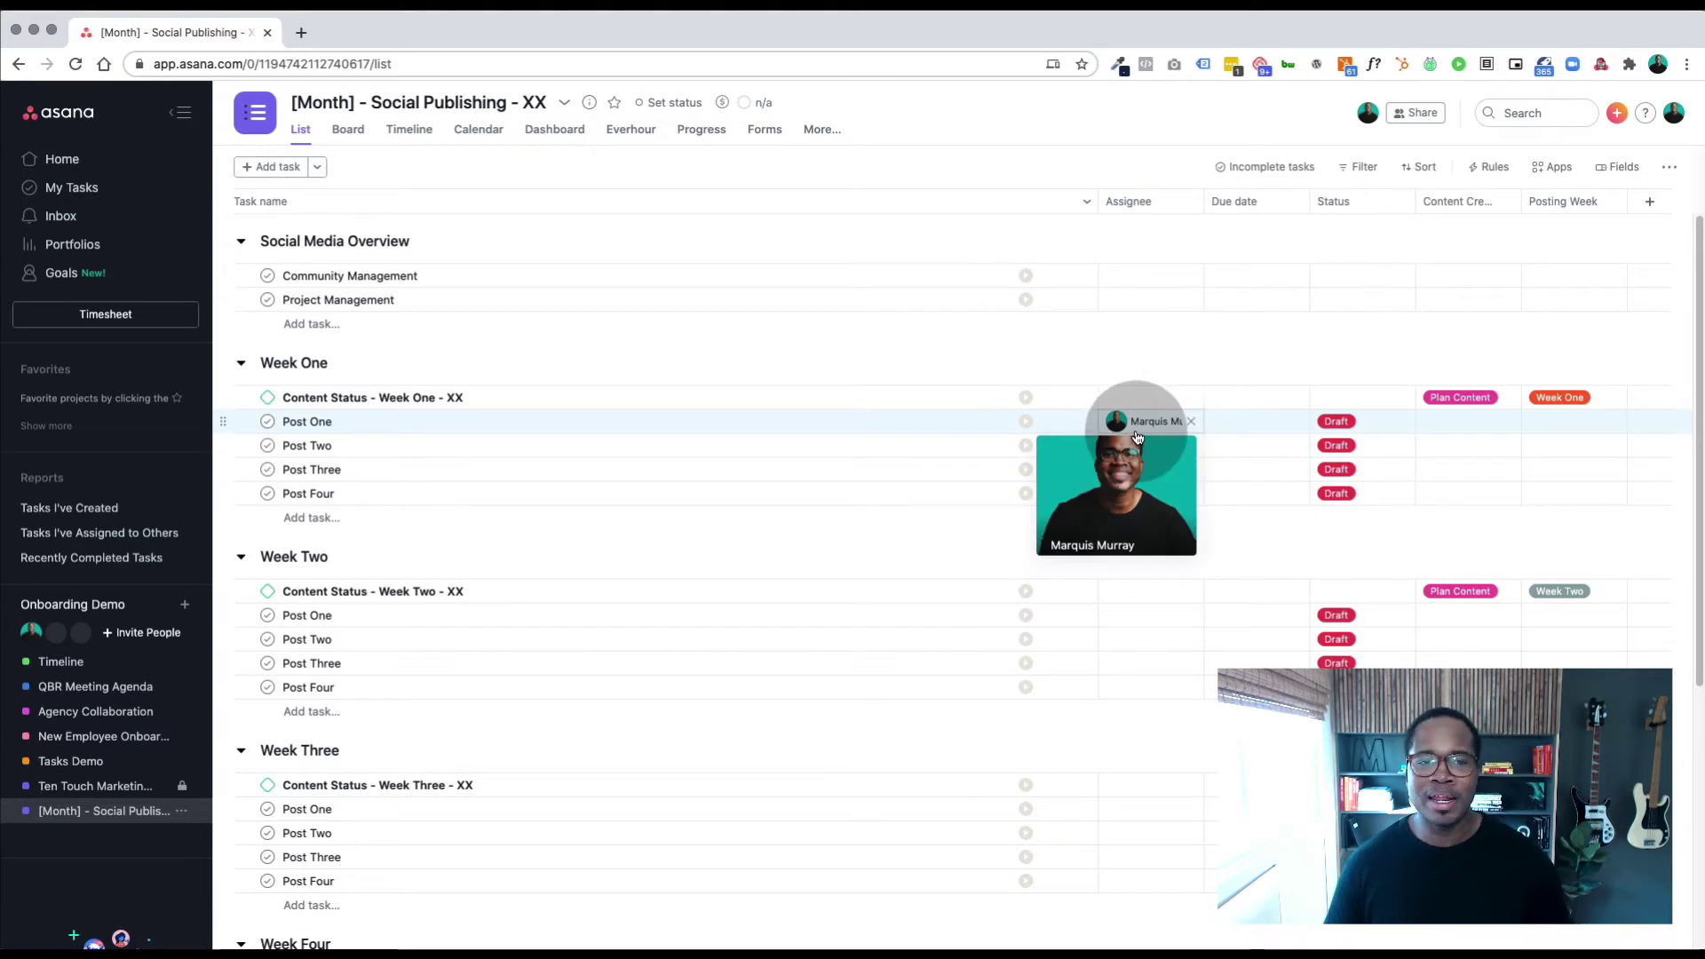
pyautogui.click(1191, 421)
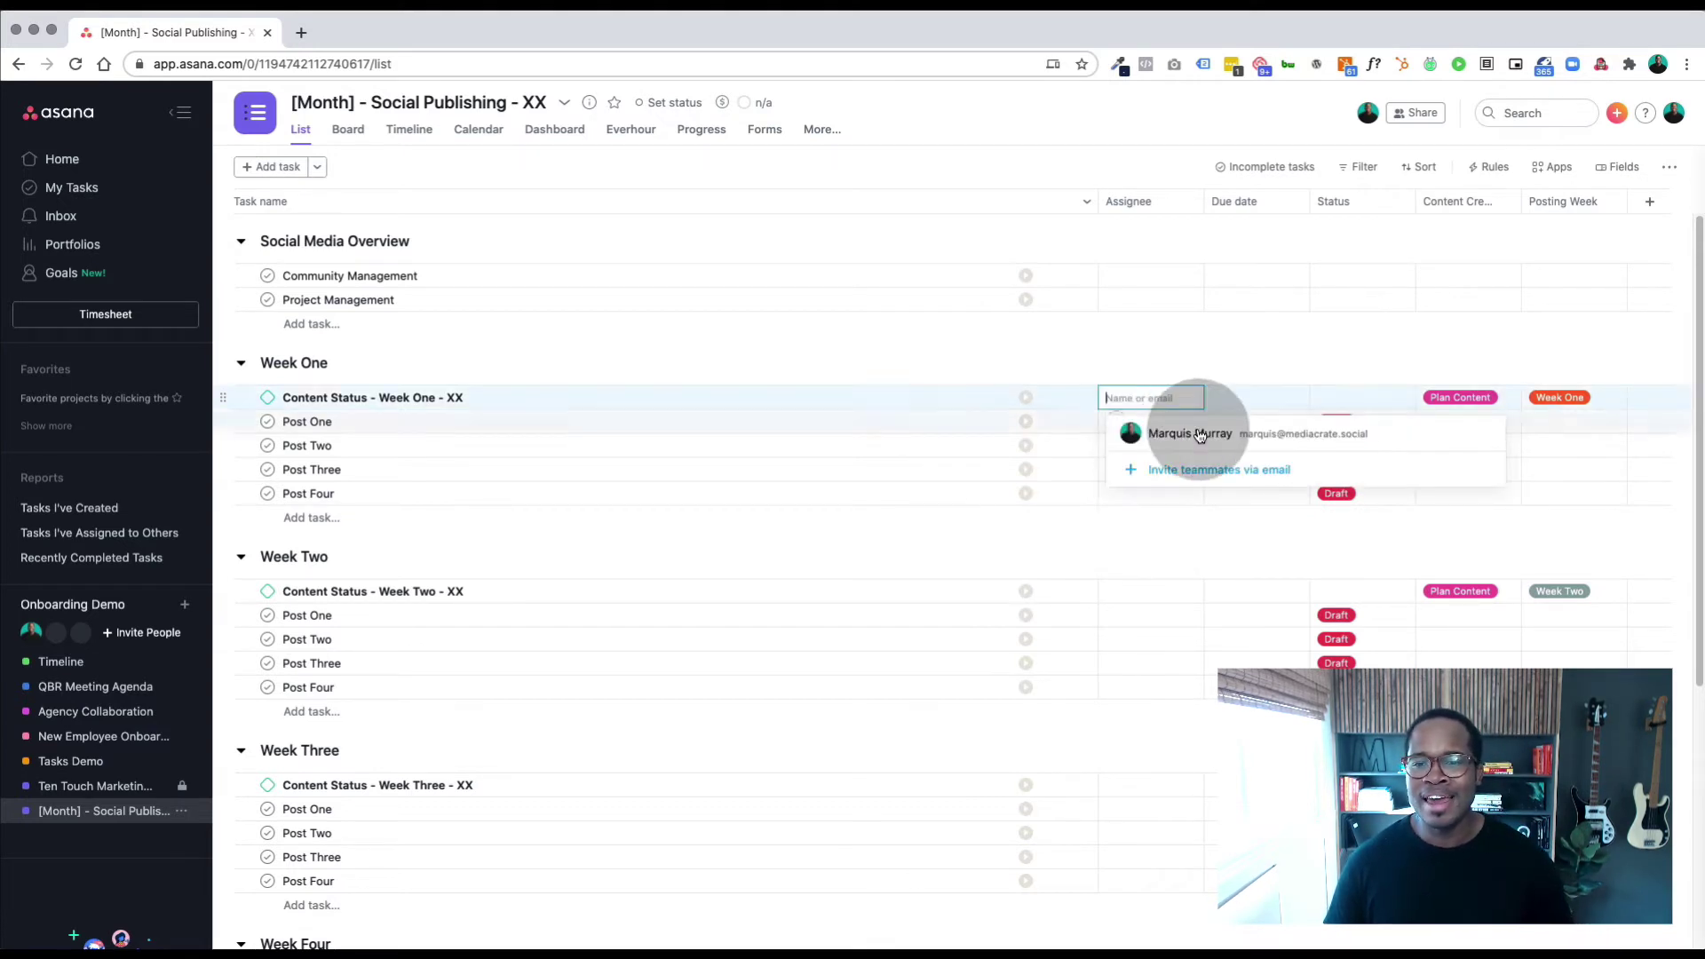
pyautogui.click(1199, 434)
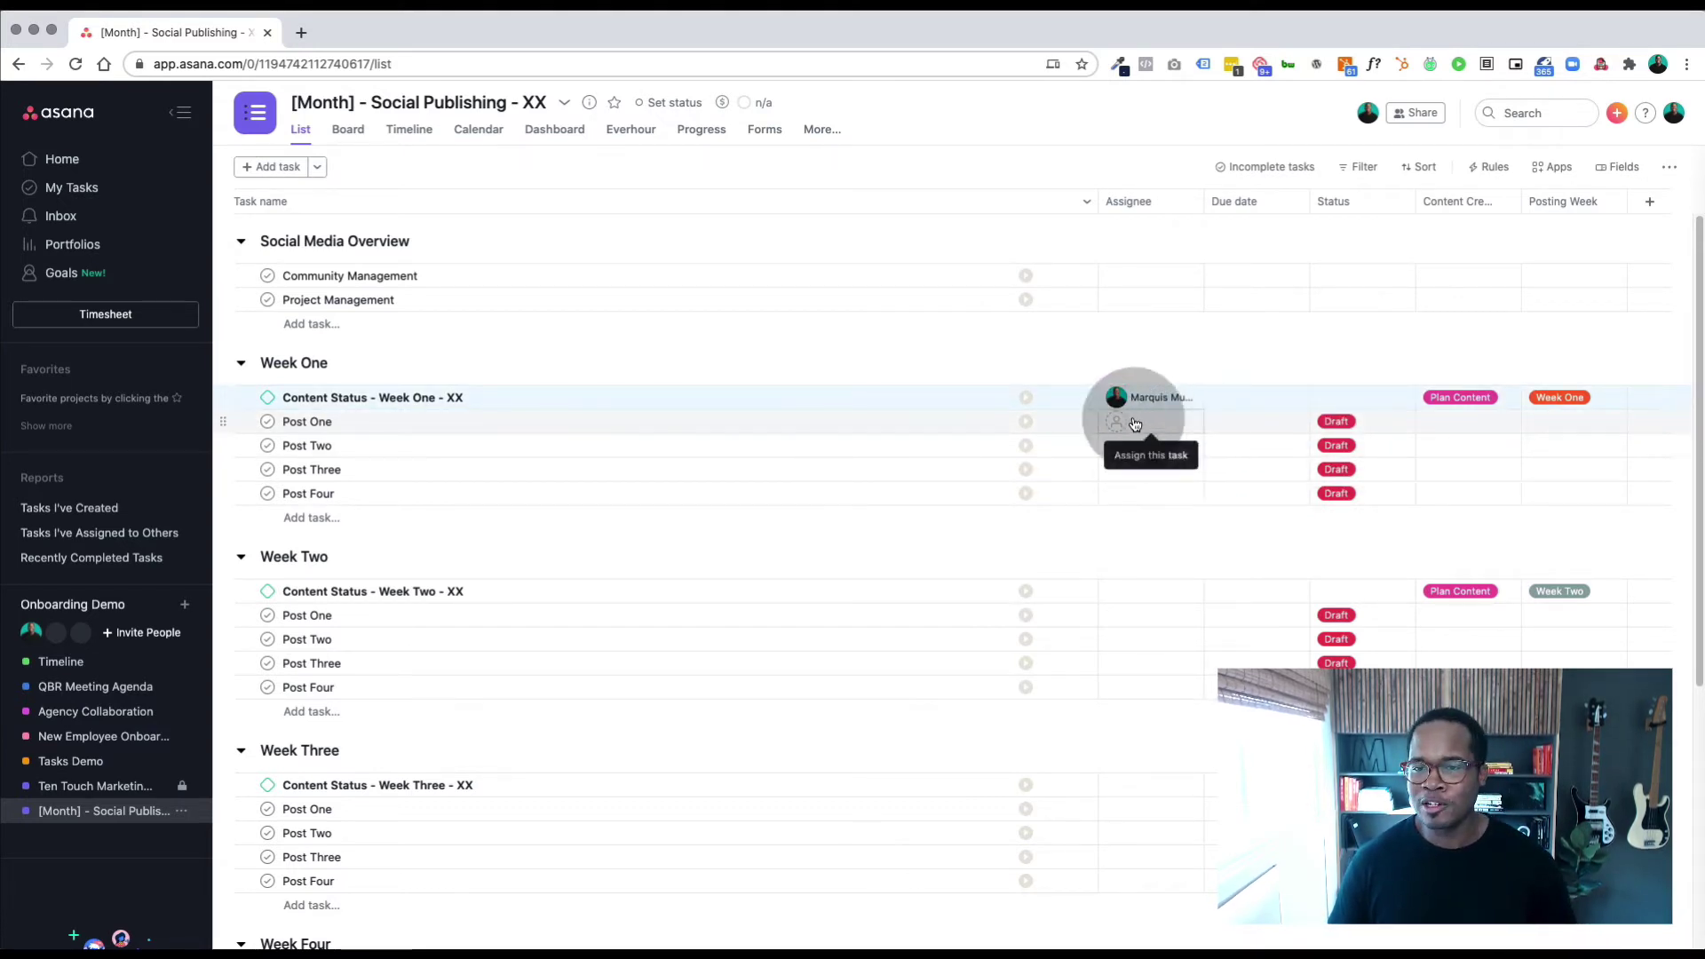
# - Make the Week One content status task due Today
pyautogui.click(1222, 407)
pyautogui.click(1416, 544)
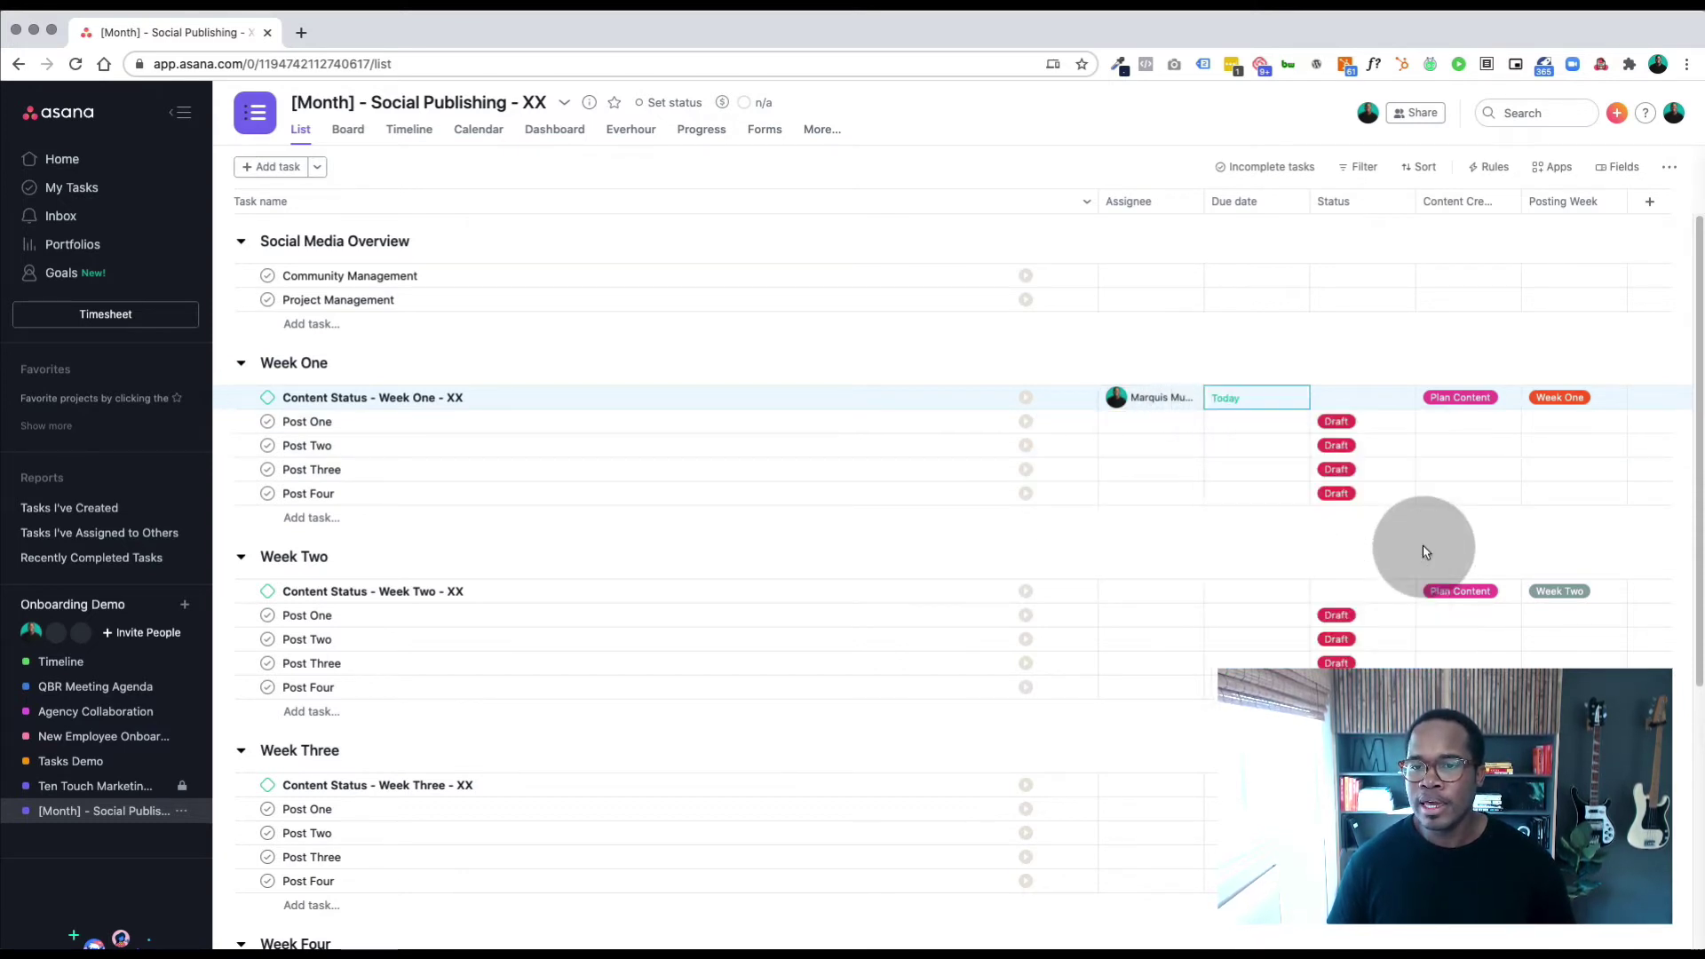
pyautogui.click(1493, 404)
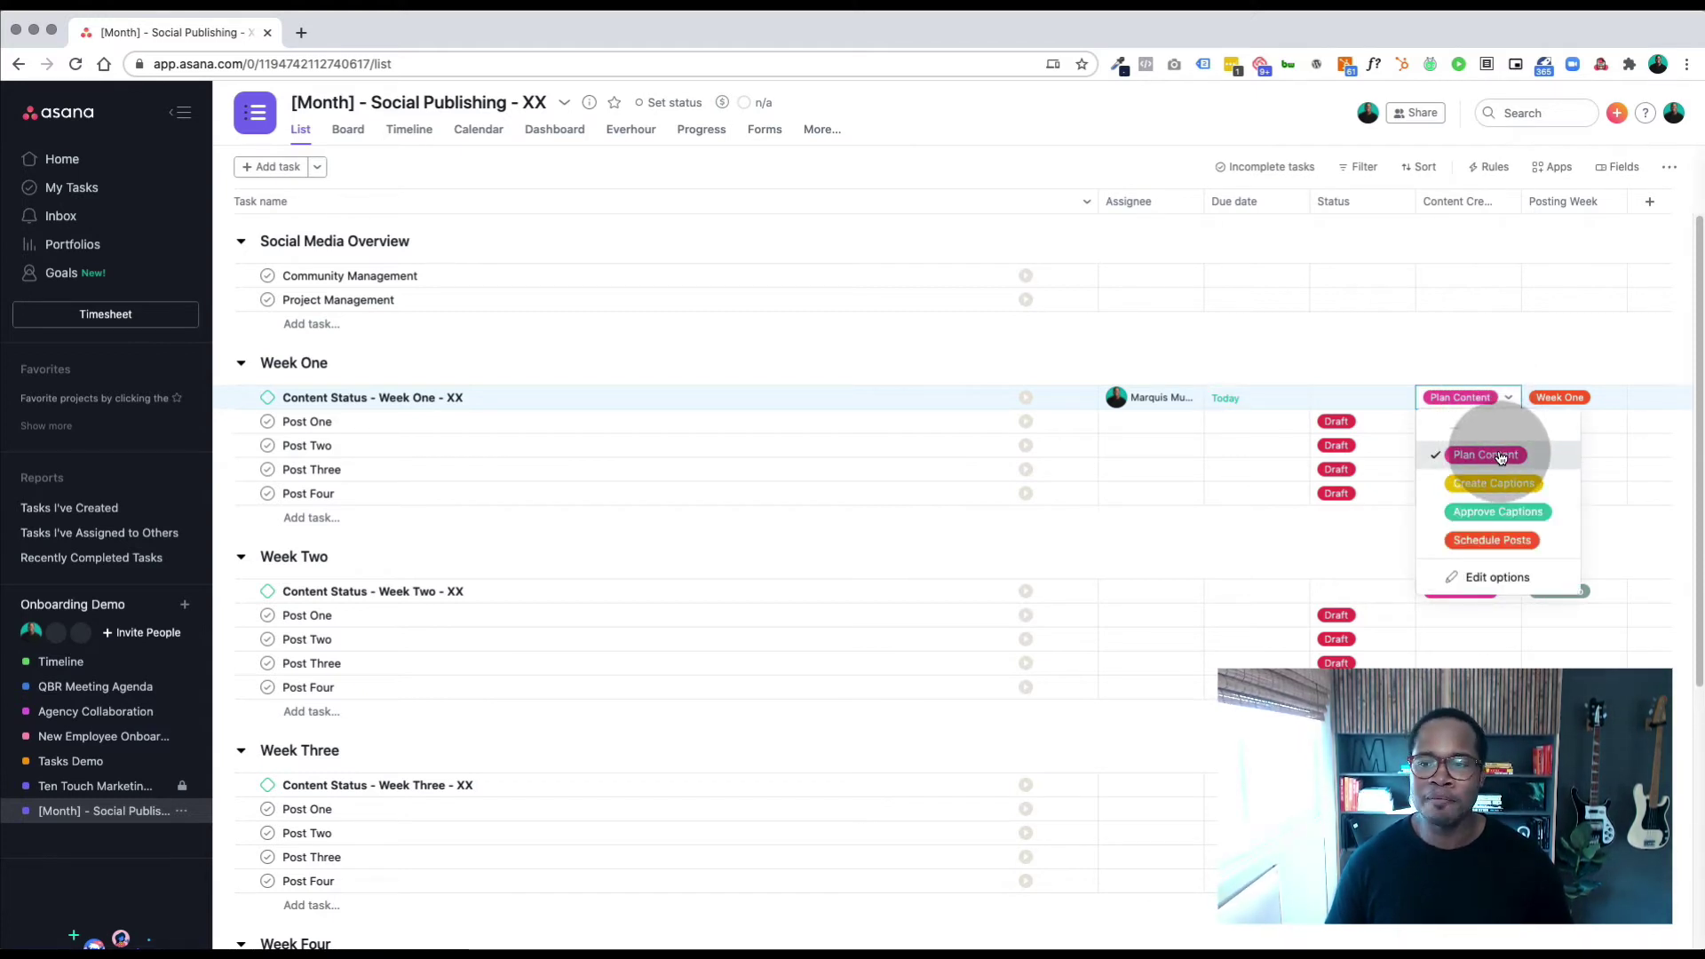
pyautogui.click(307, 424)
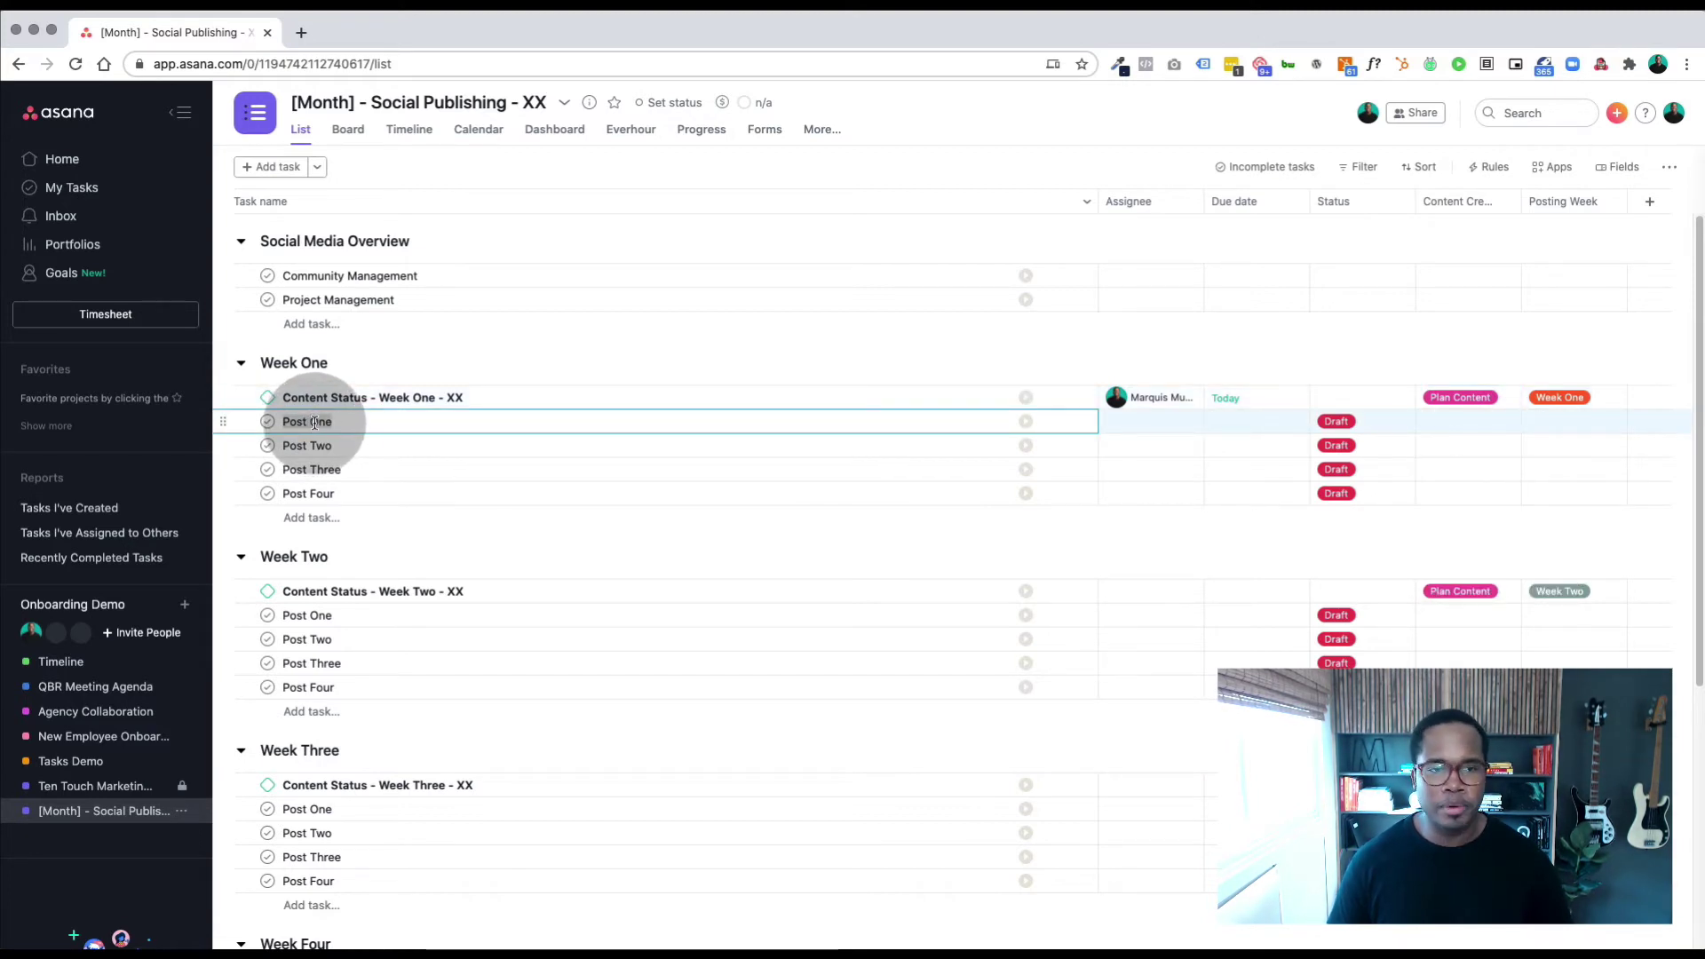
# - Rename Week One's Post One to 'Theme' and Post Two to 'Topic'
pyautogui.tripleClick(313, 424)
pyautogui.write('Theme')
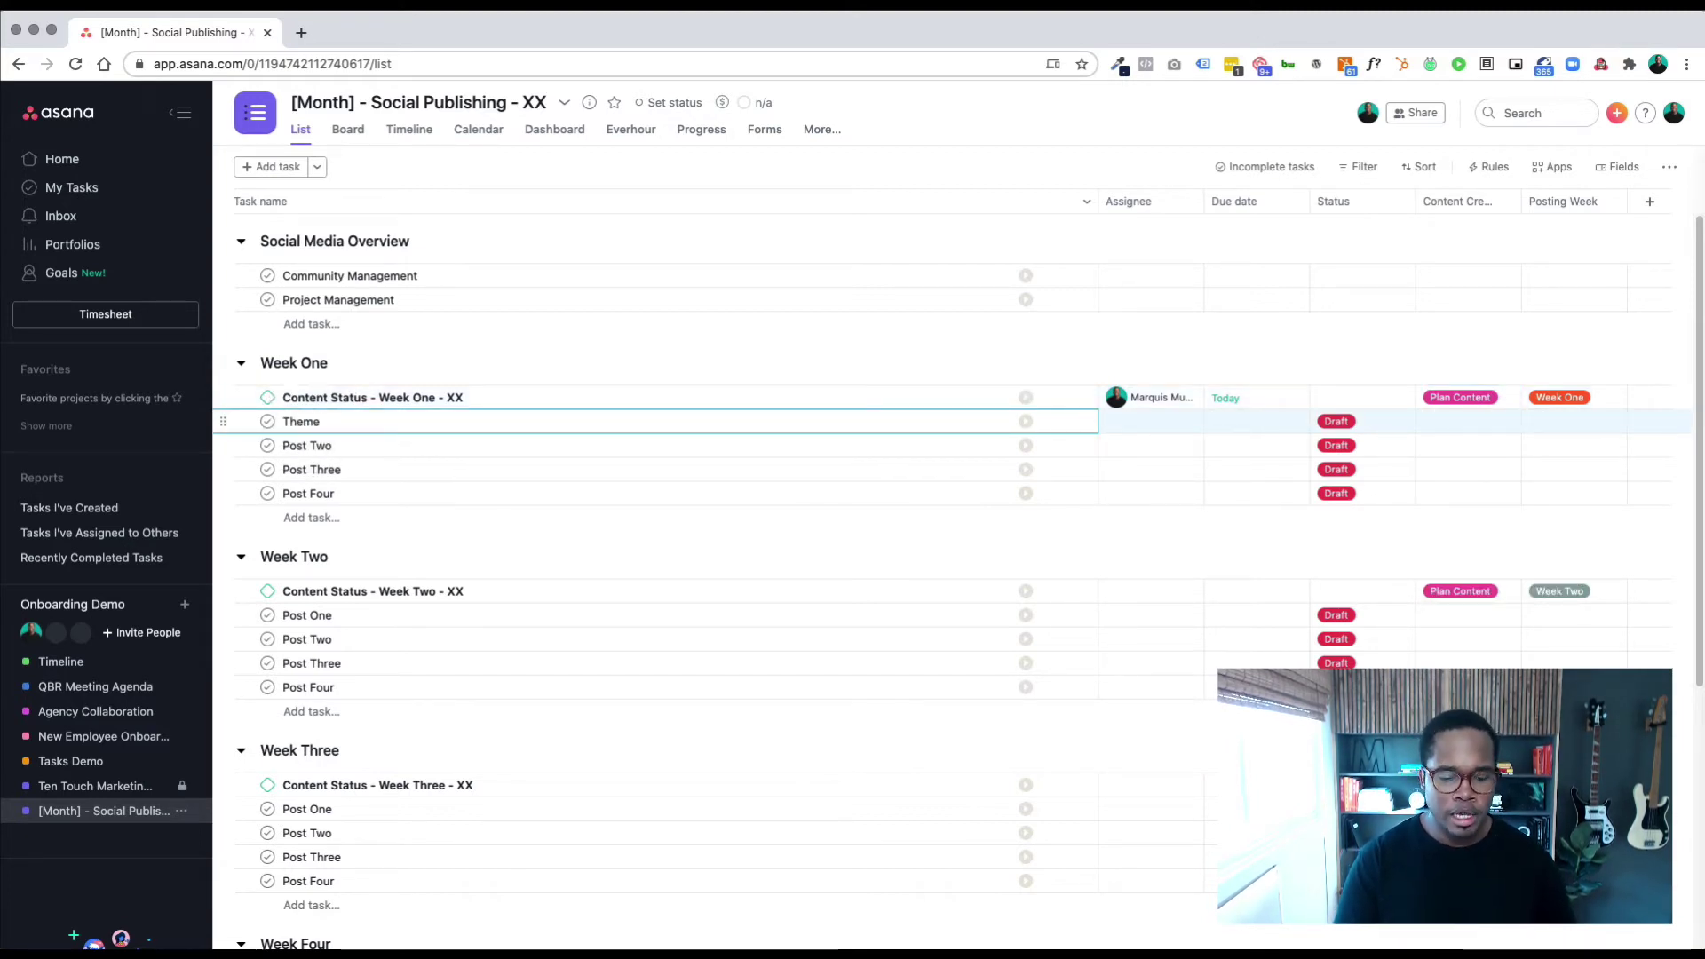
pyautogui.click(313, 448)
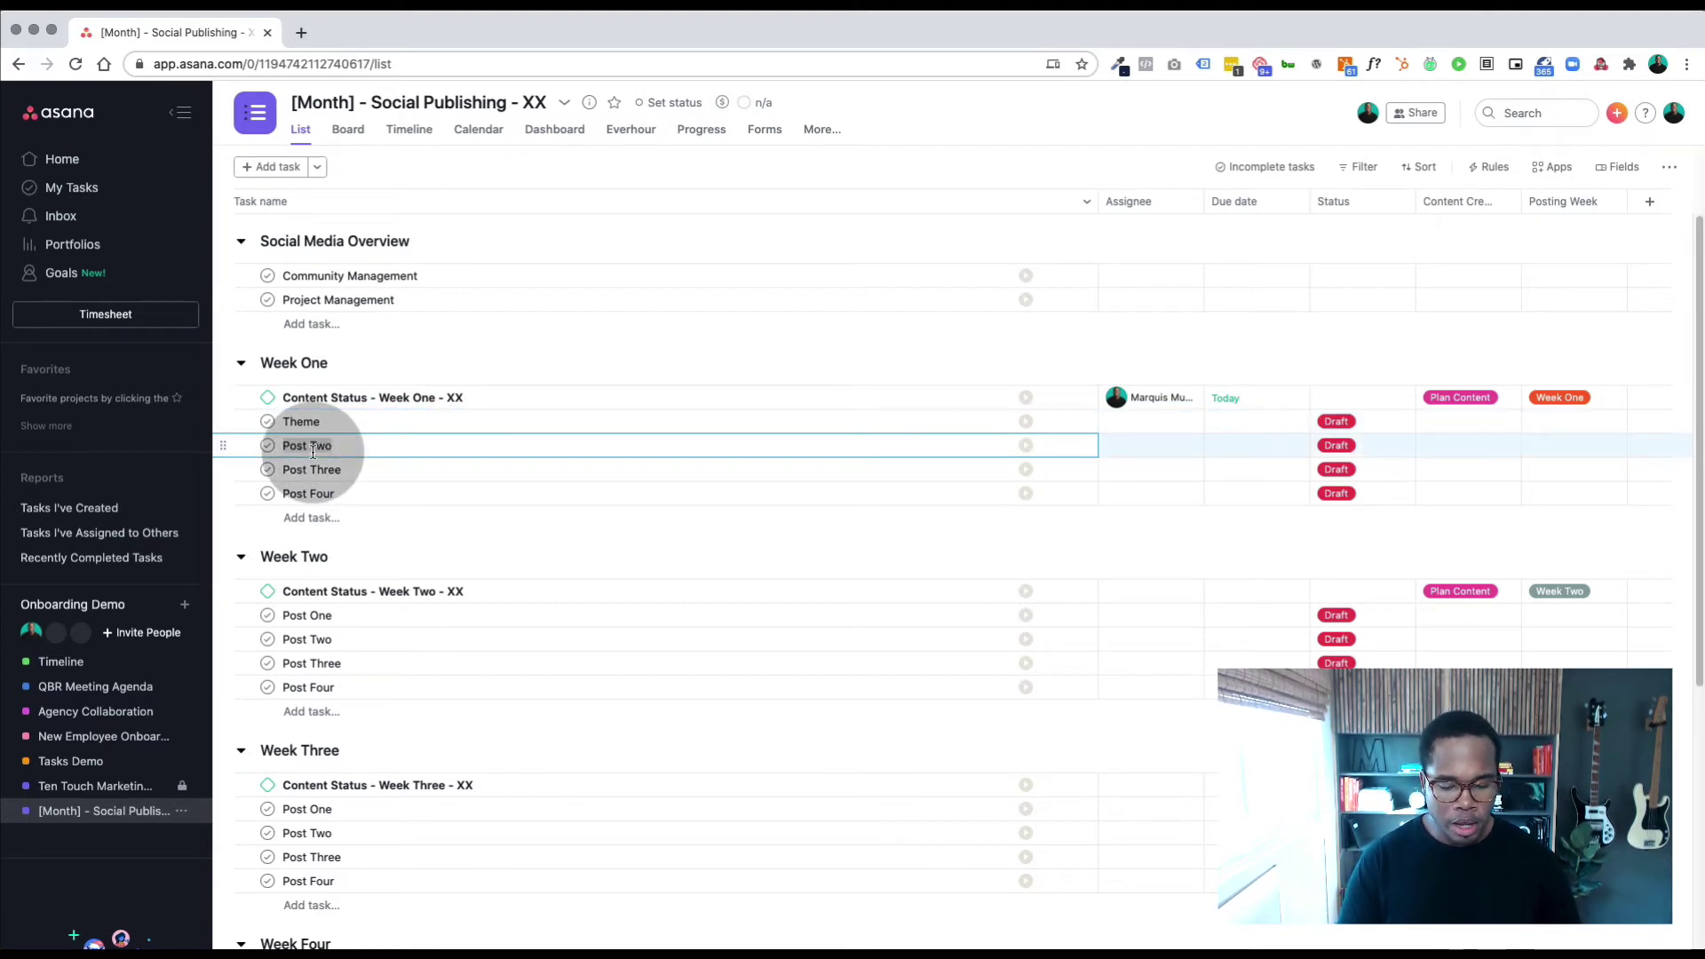
pyautogui.tripleClick(313, 449)
pyautogui.write('Topic')
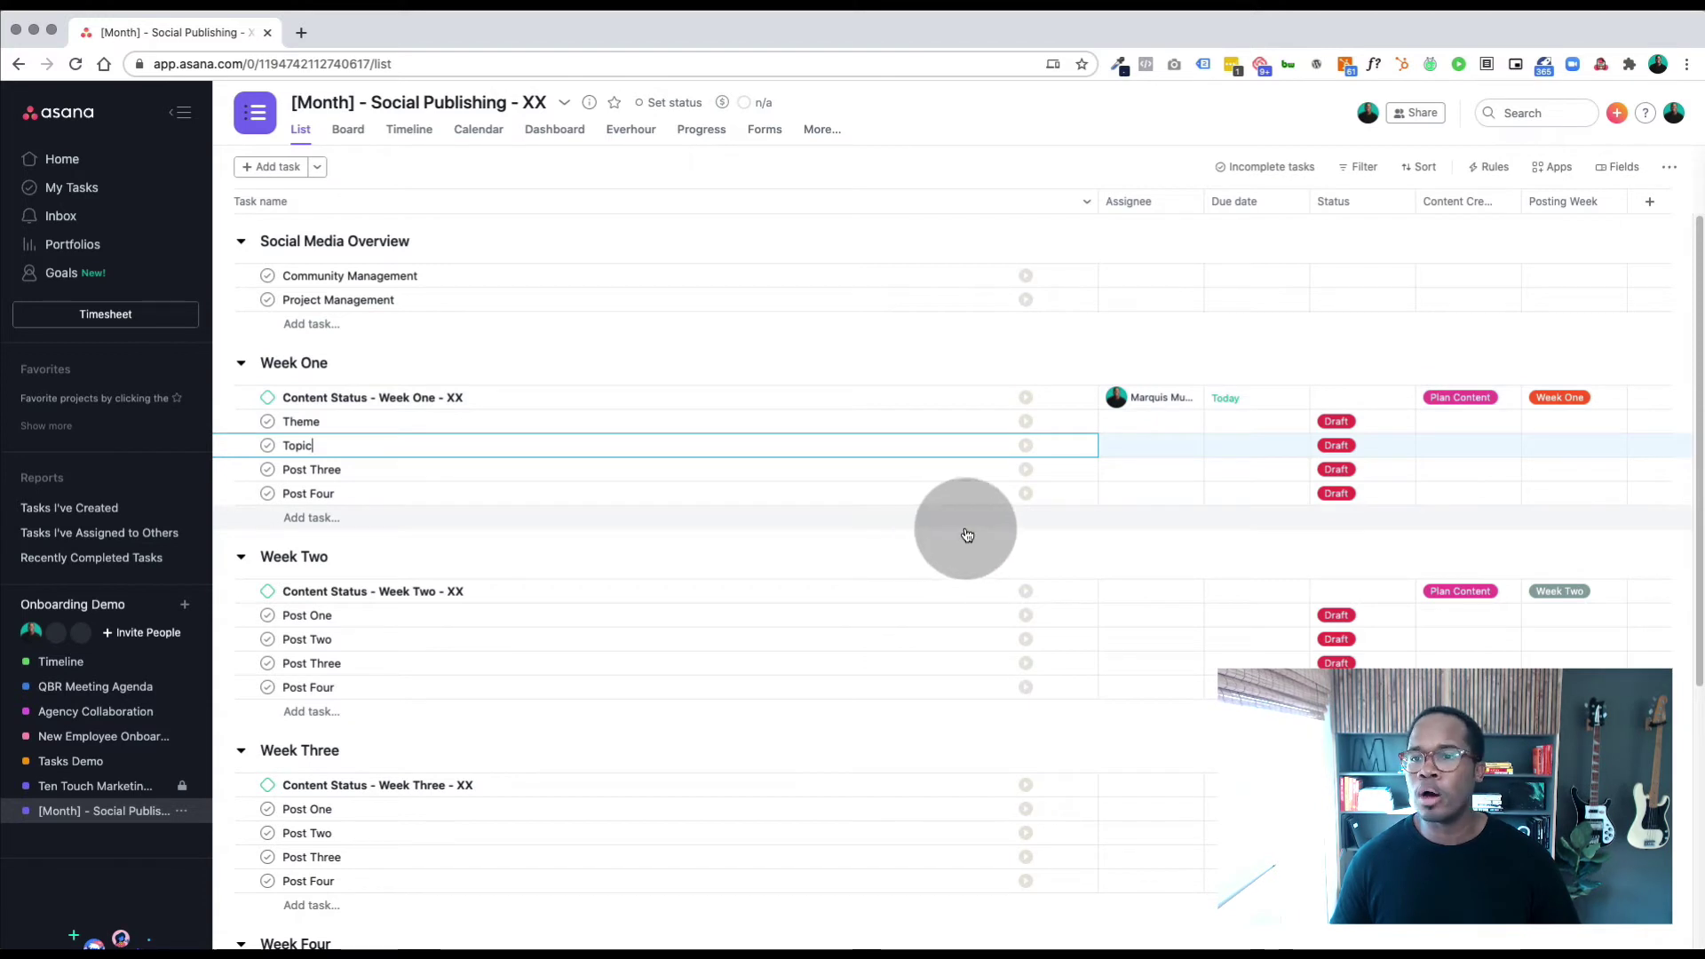
# - Move the content status task to Create Captions, keeping the team member assigned
pyautogui.click(1452, 401)
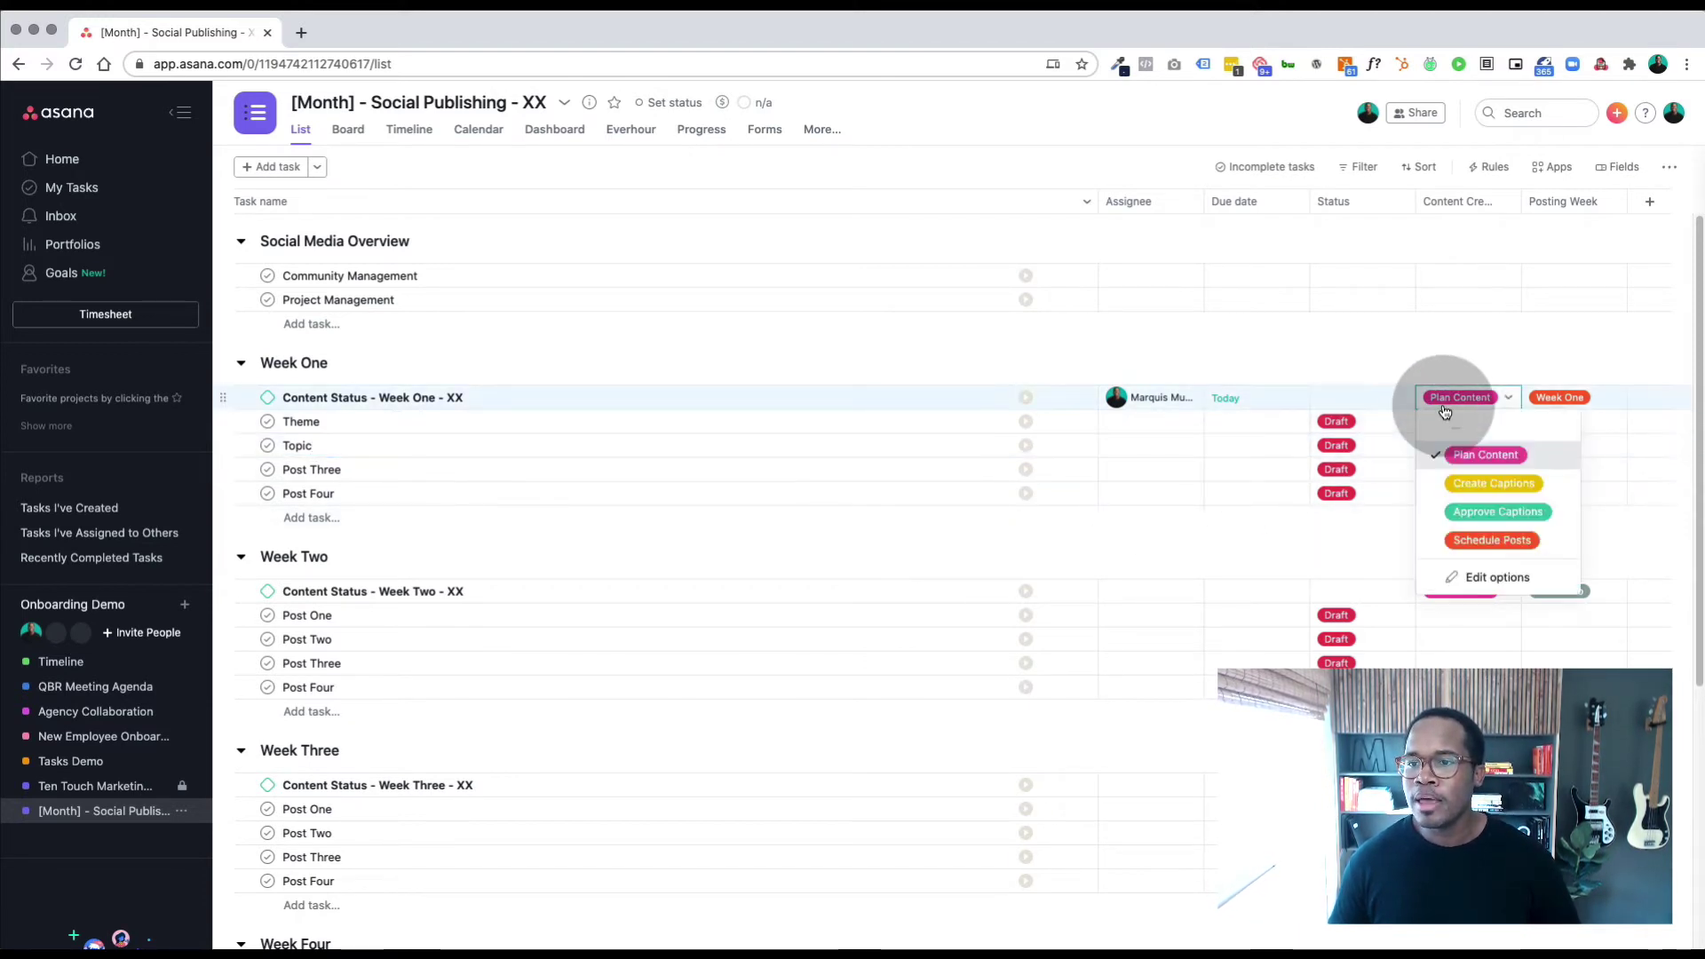
pyautogui.click(1487, 490)
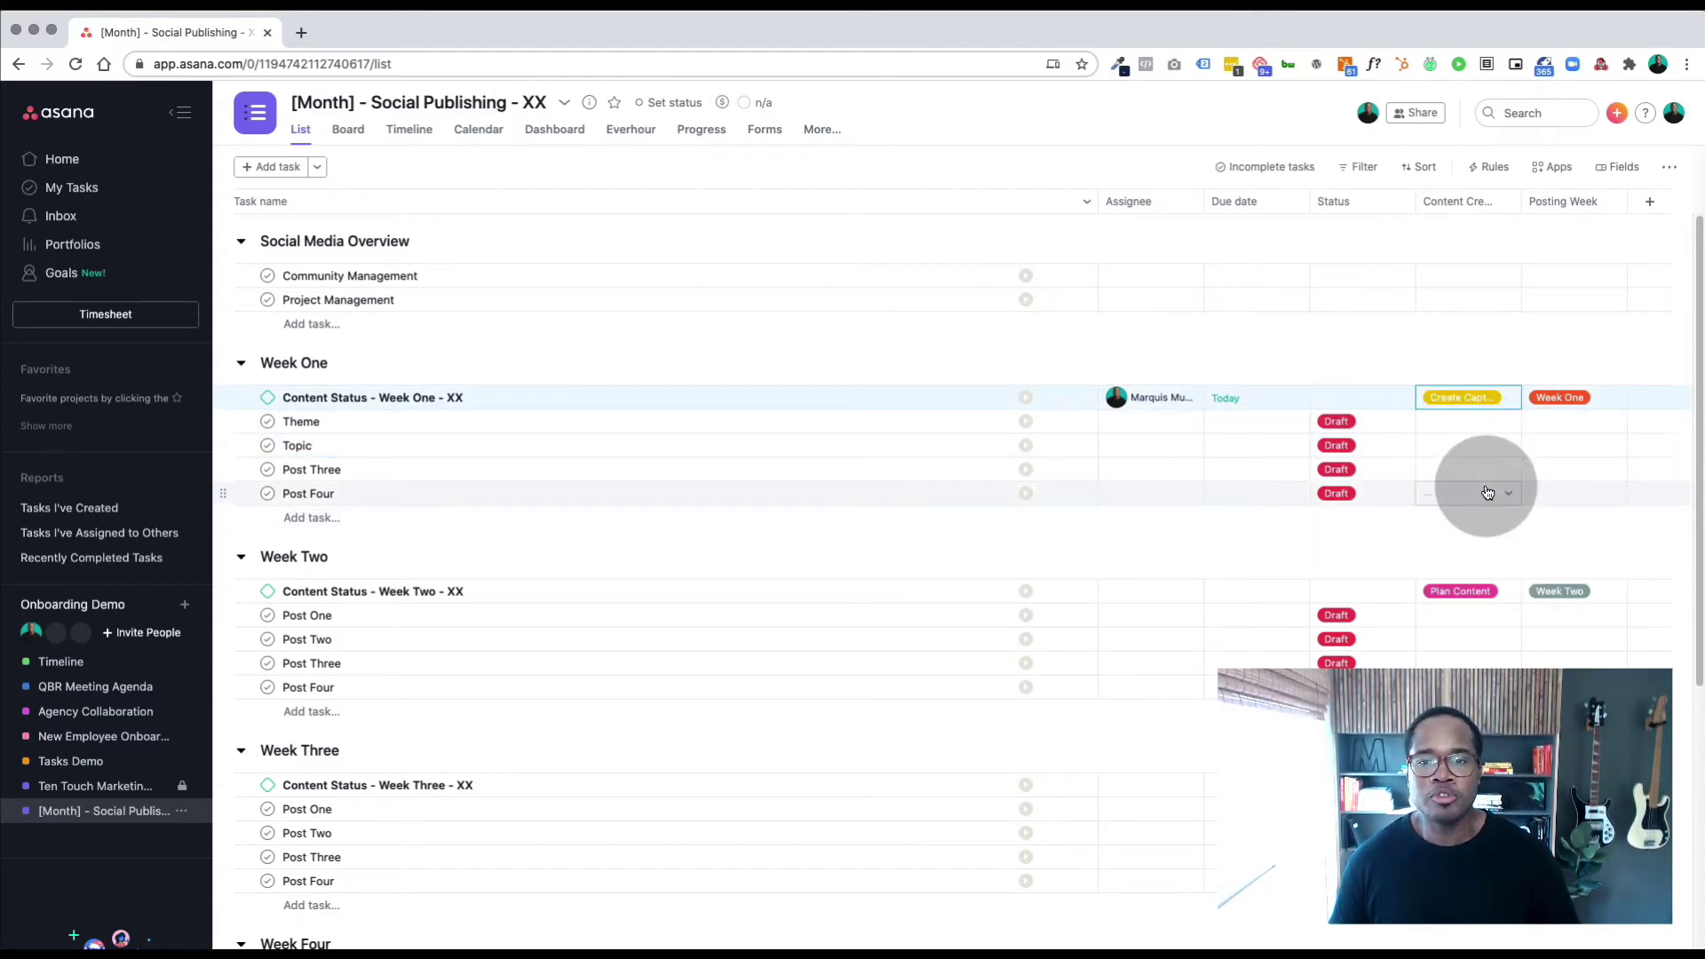
pyautogui.click(1169, 411)
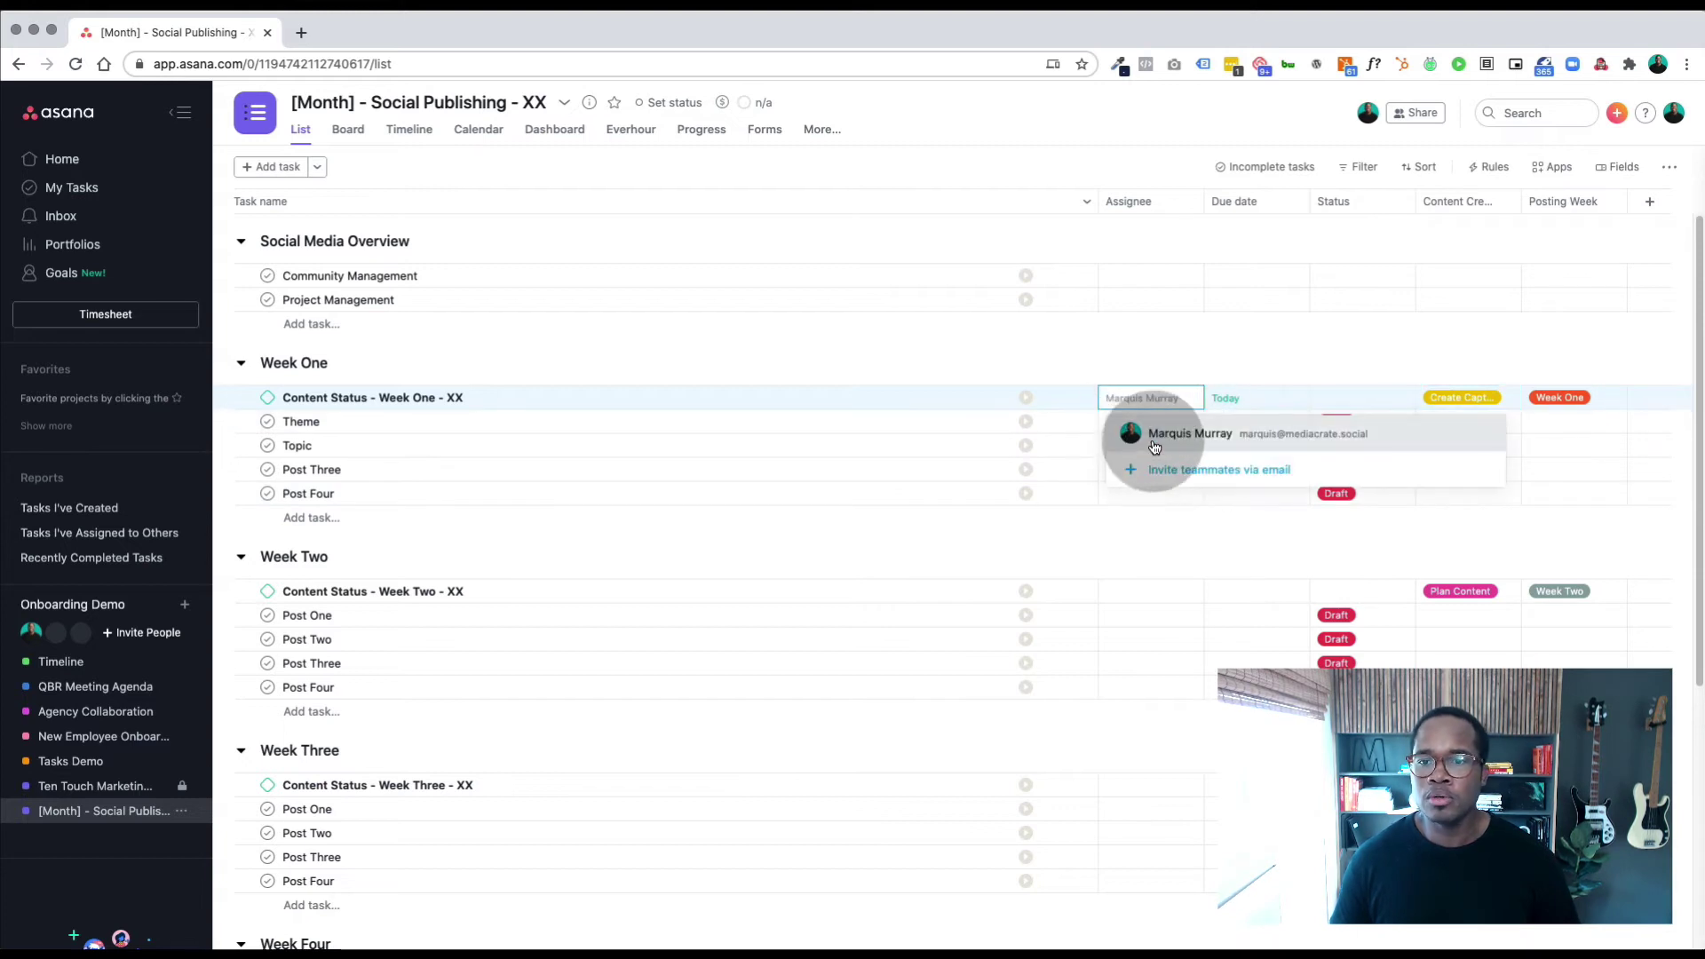
pyautogui.click(1156, 436)
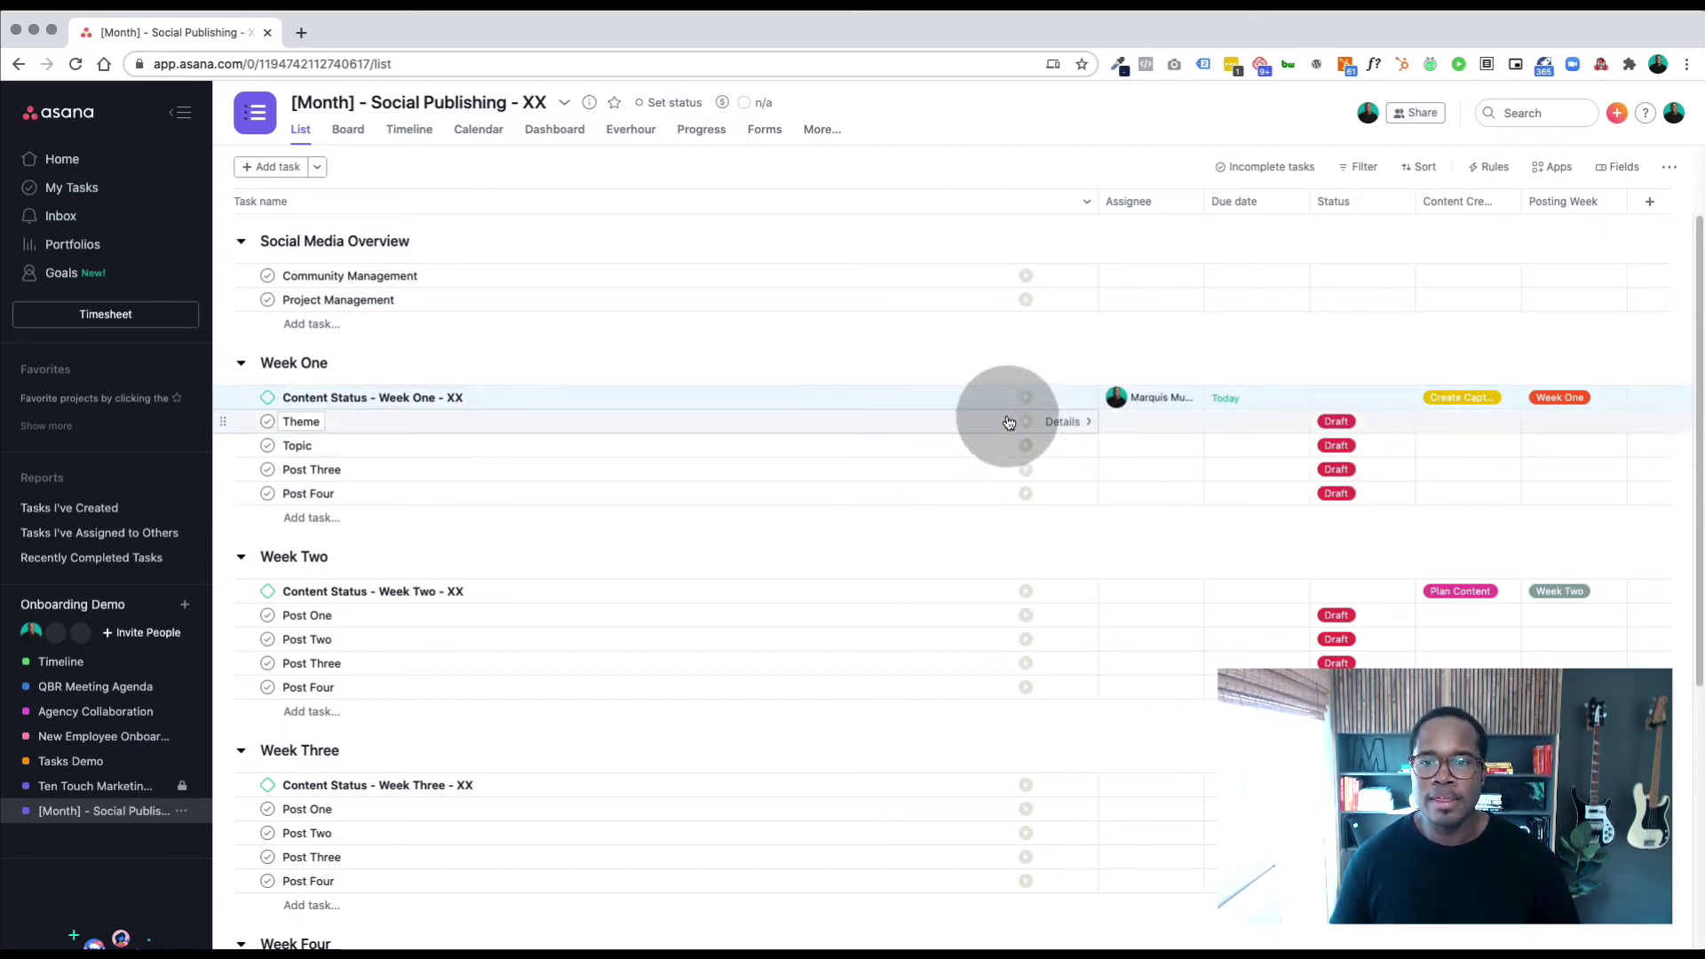
# - Add blank lines and an 'Images and media' line to the Theme post's description
pyautogui.click(1070, 422)
pyautogui.click(1295, 549)
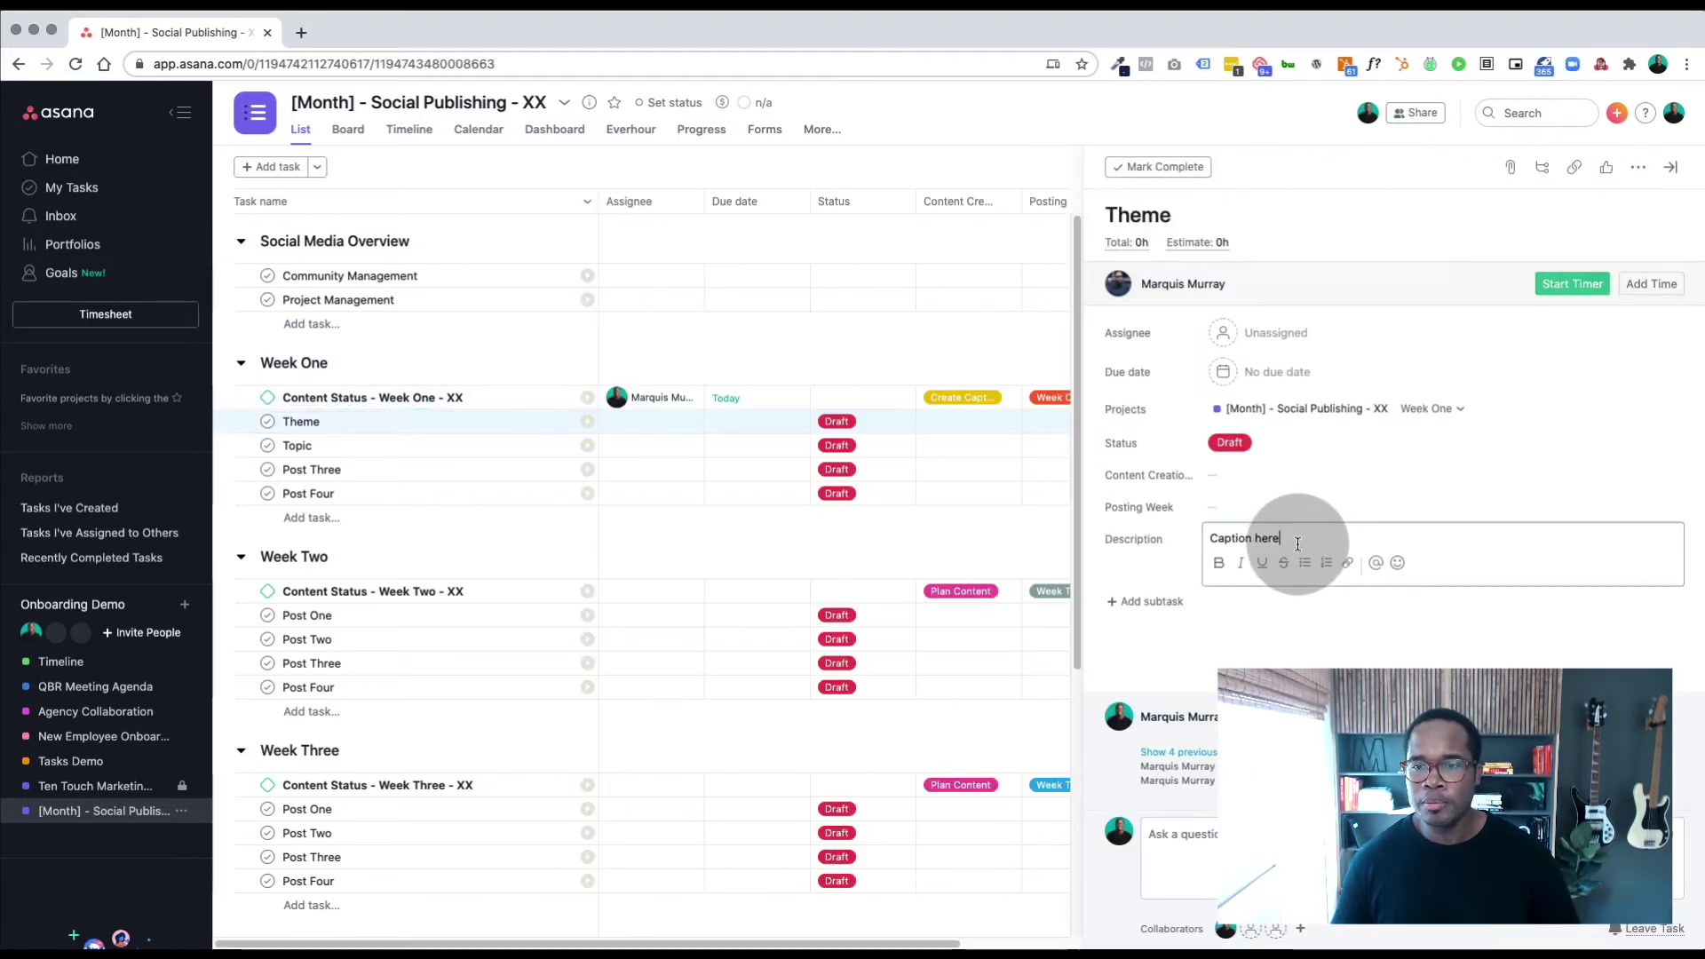
pyautogui.write('.')
pyautogui.press('Return')
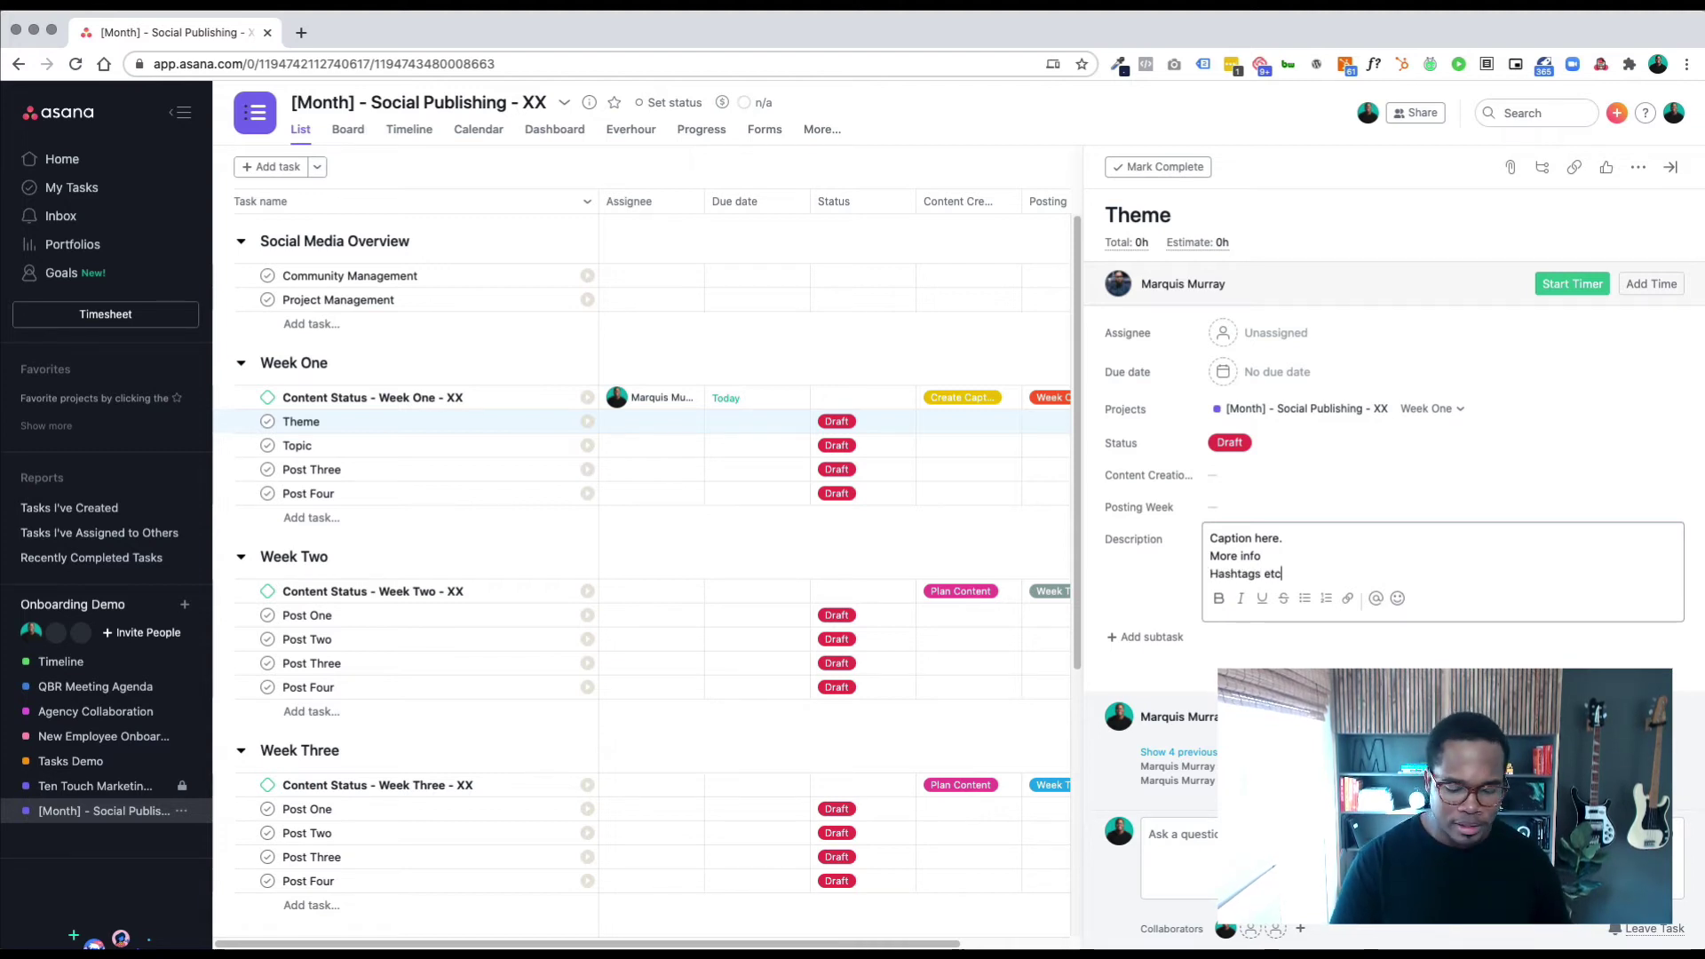
pyautogui.press('Return')
pyautogui.press('Return')
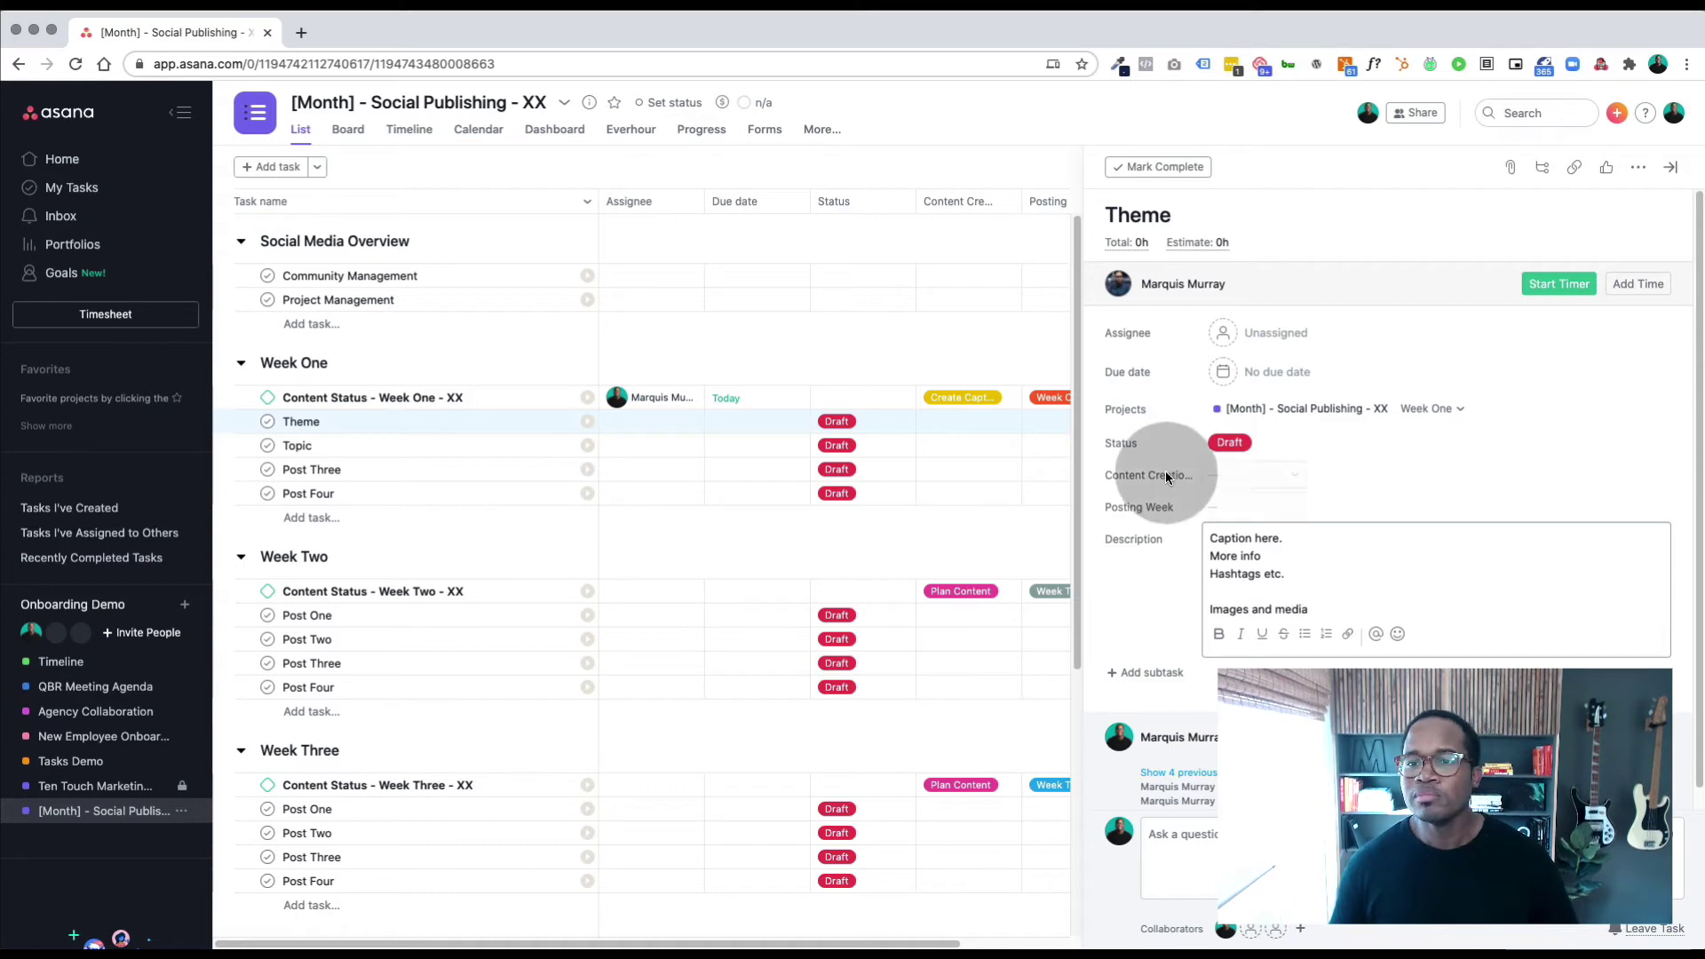
# - Set the Theme post's status to To be reviewed and close its details
pyautogui.click(1230, 443)
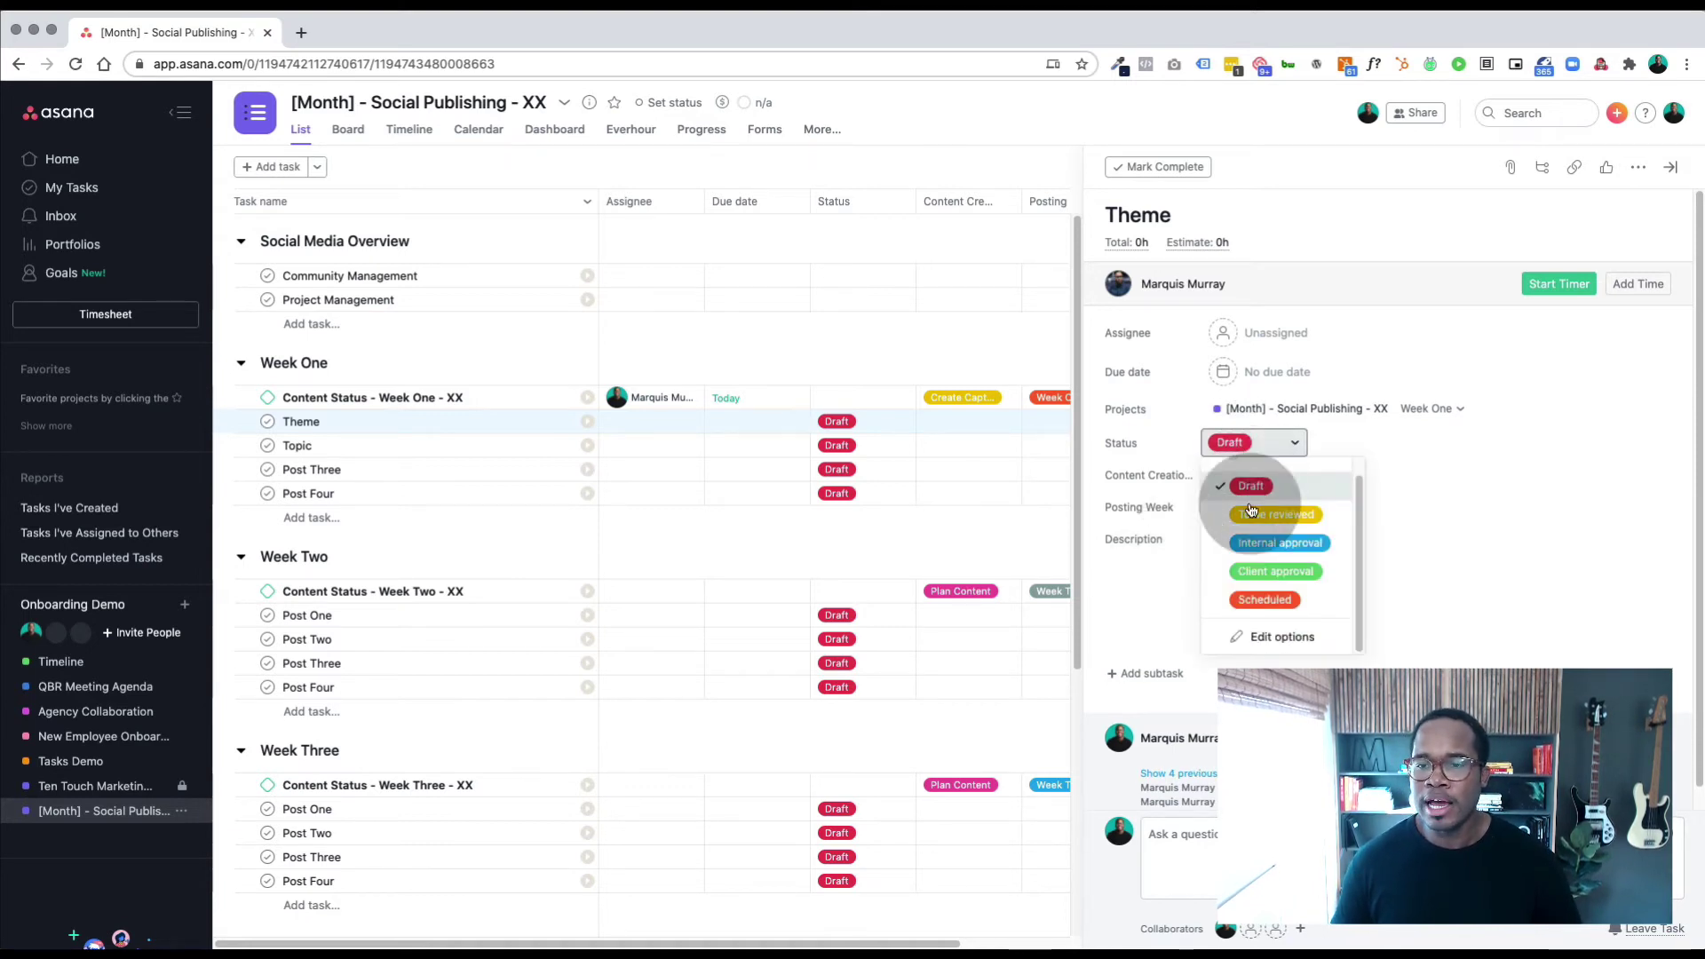
pyautogui.click(1252, 518)
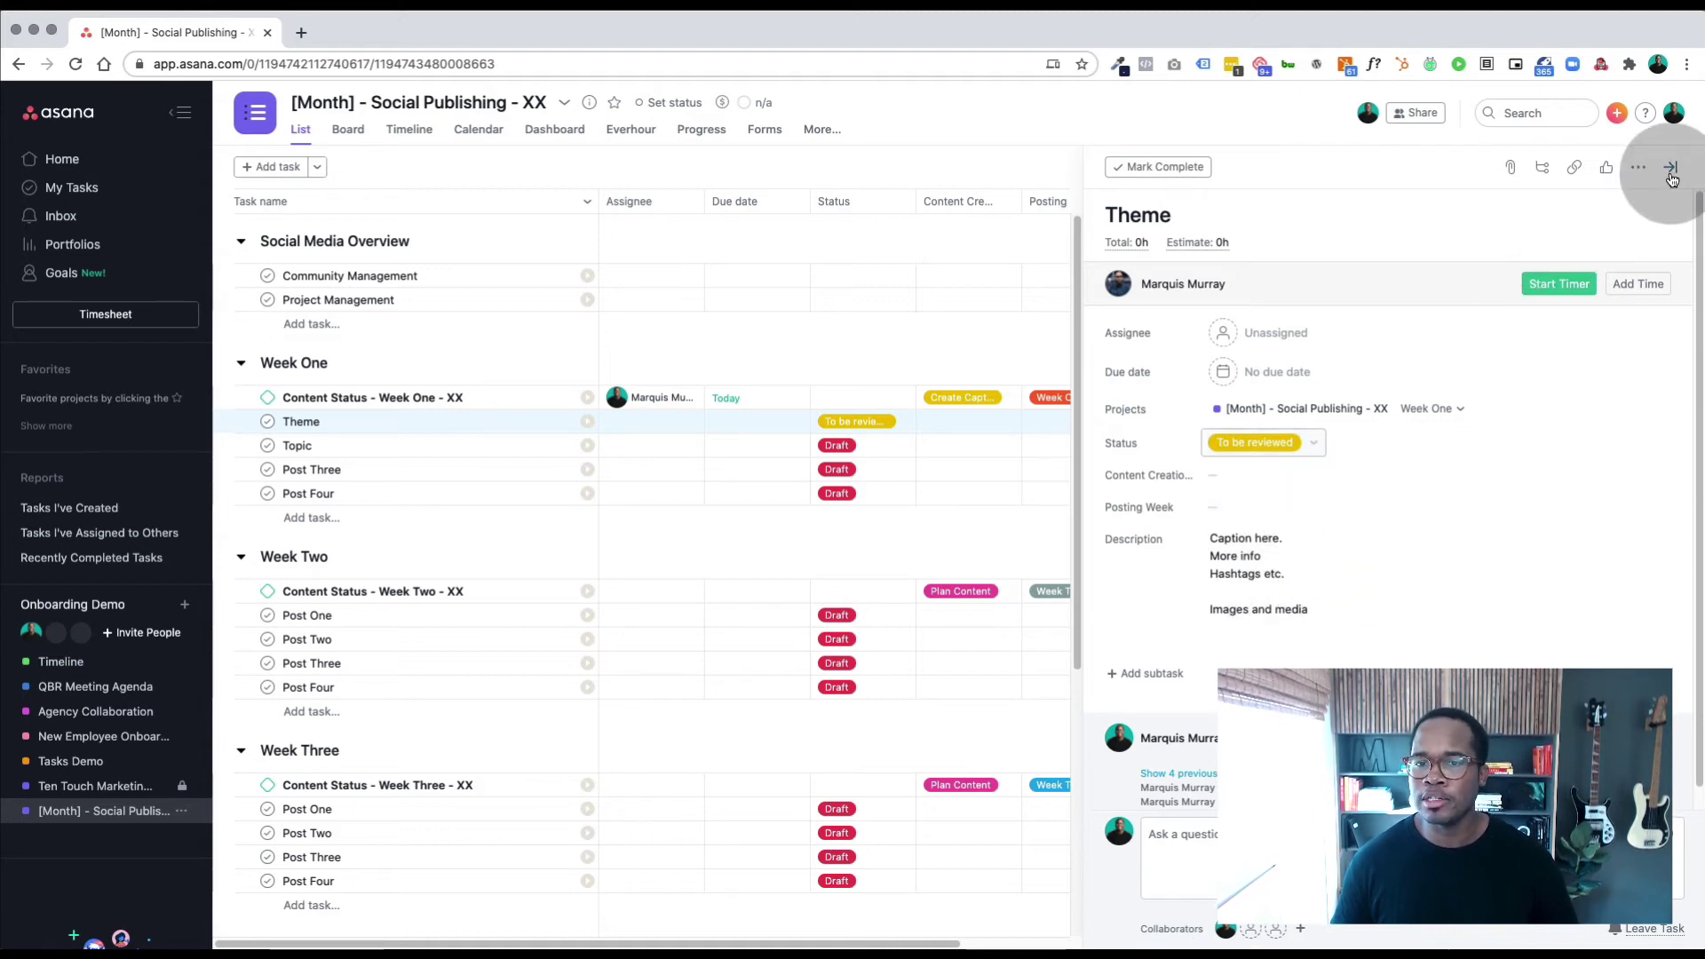
pyautogui.click(1670, 169)
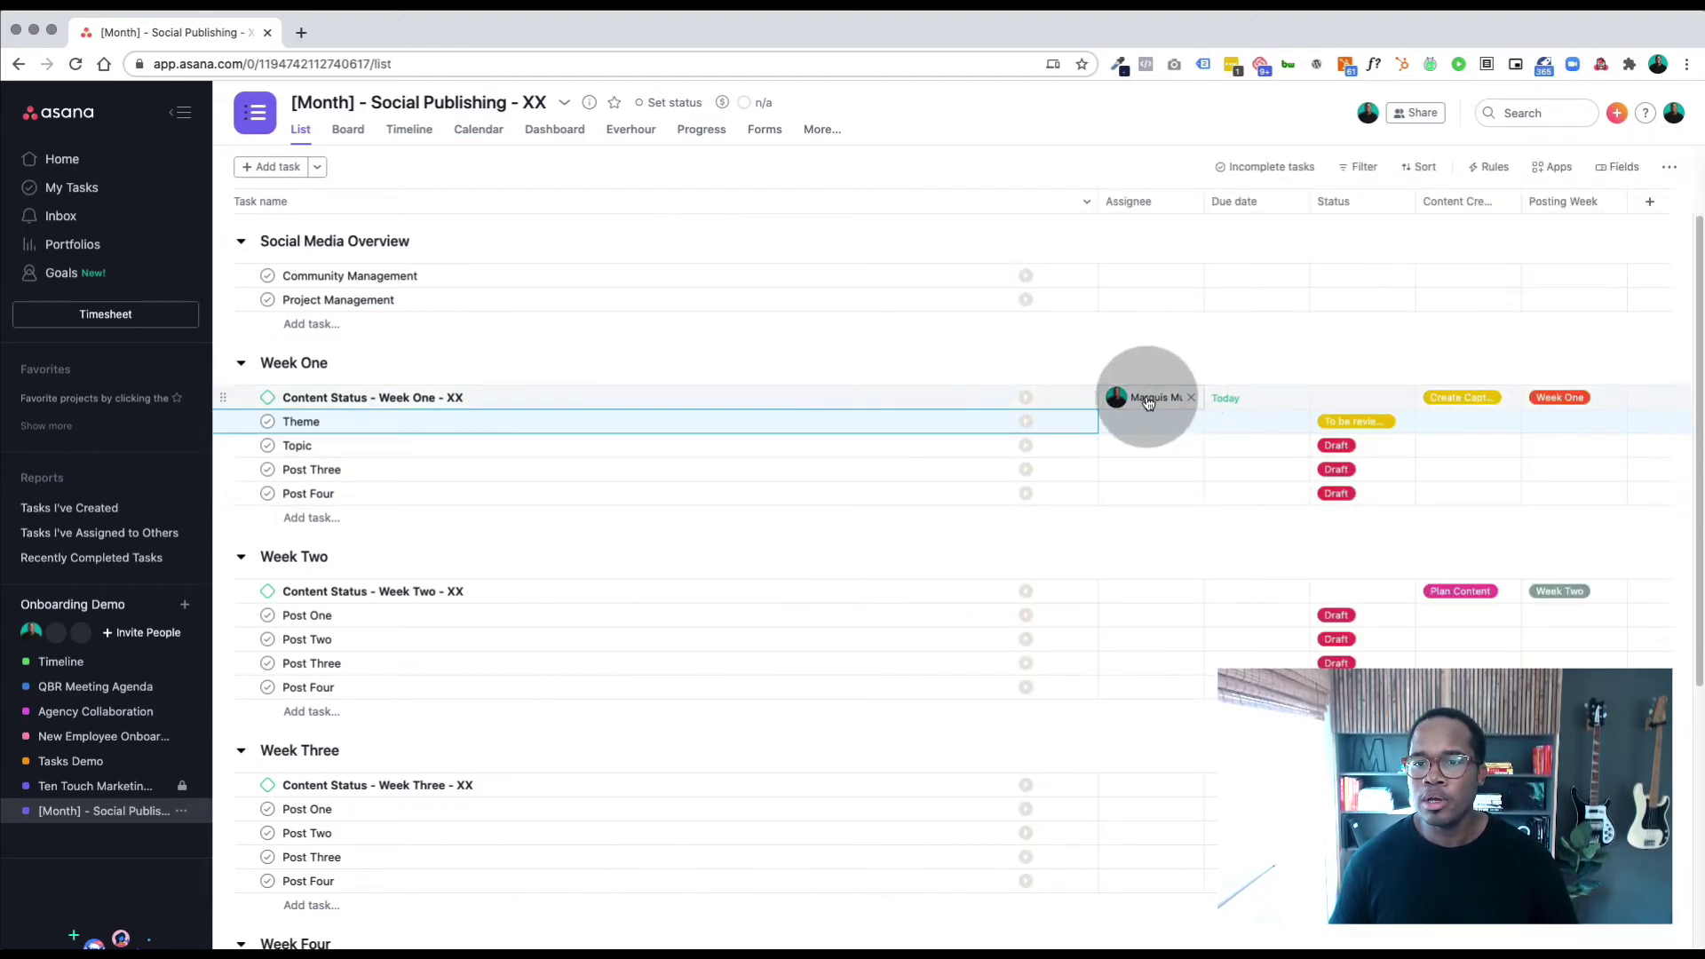
# - Advance the Week One content status to Approve Captions, keeping its assignee
pyautogui.click(1147, 404)
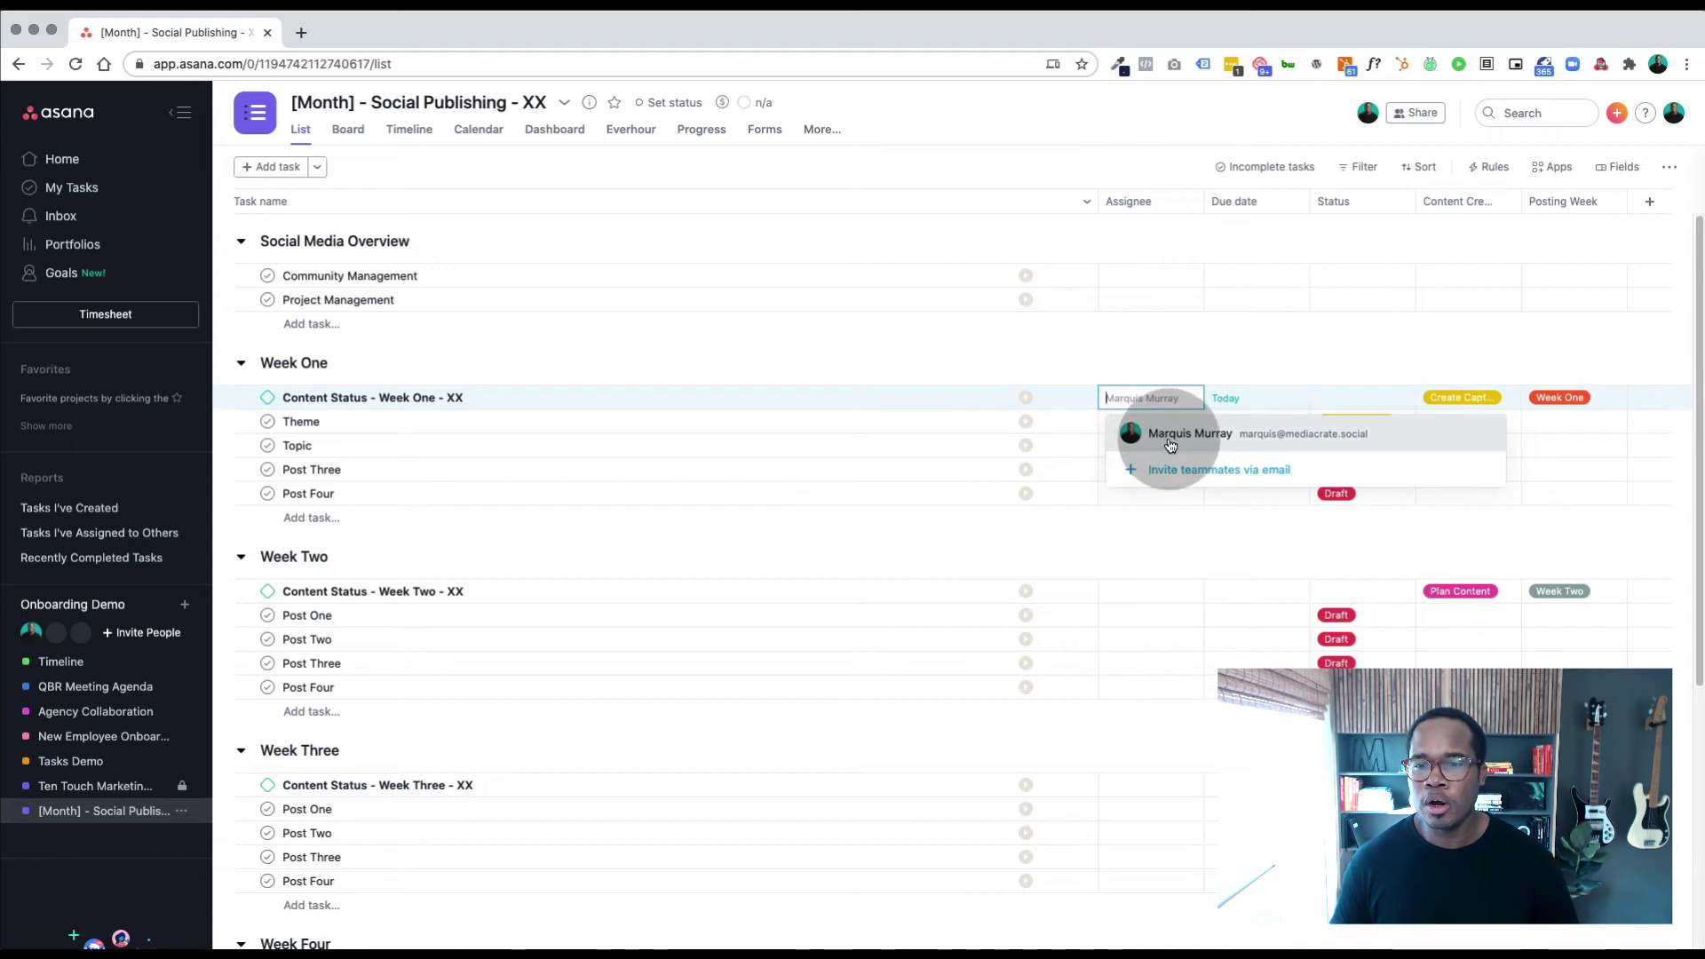
pyautogui.click(1170, 435)
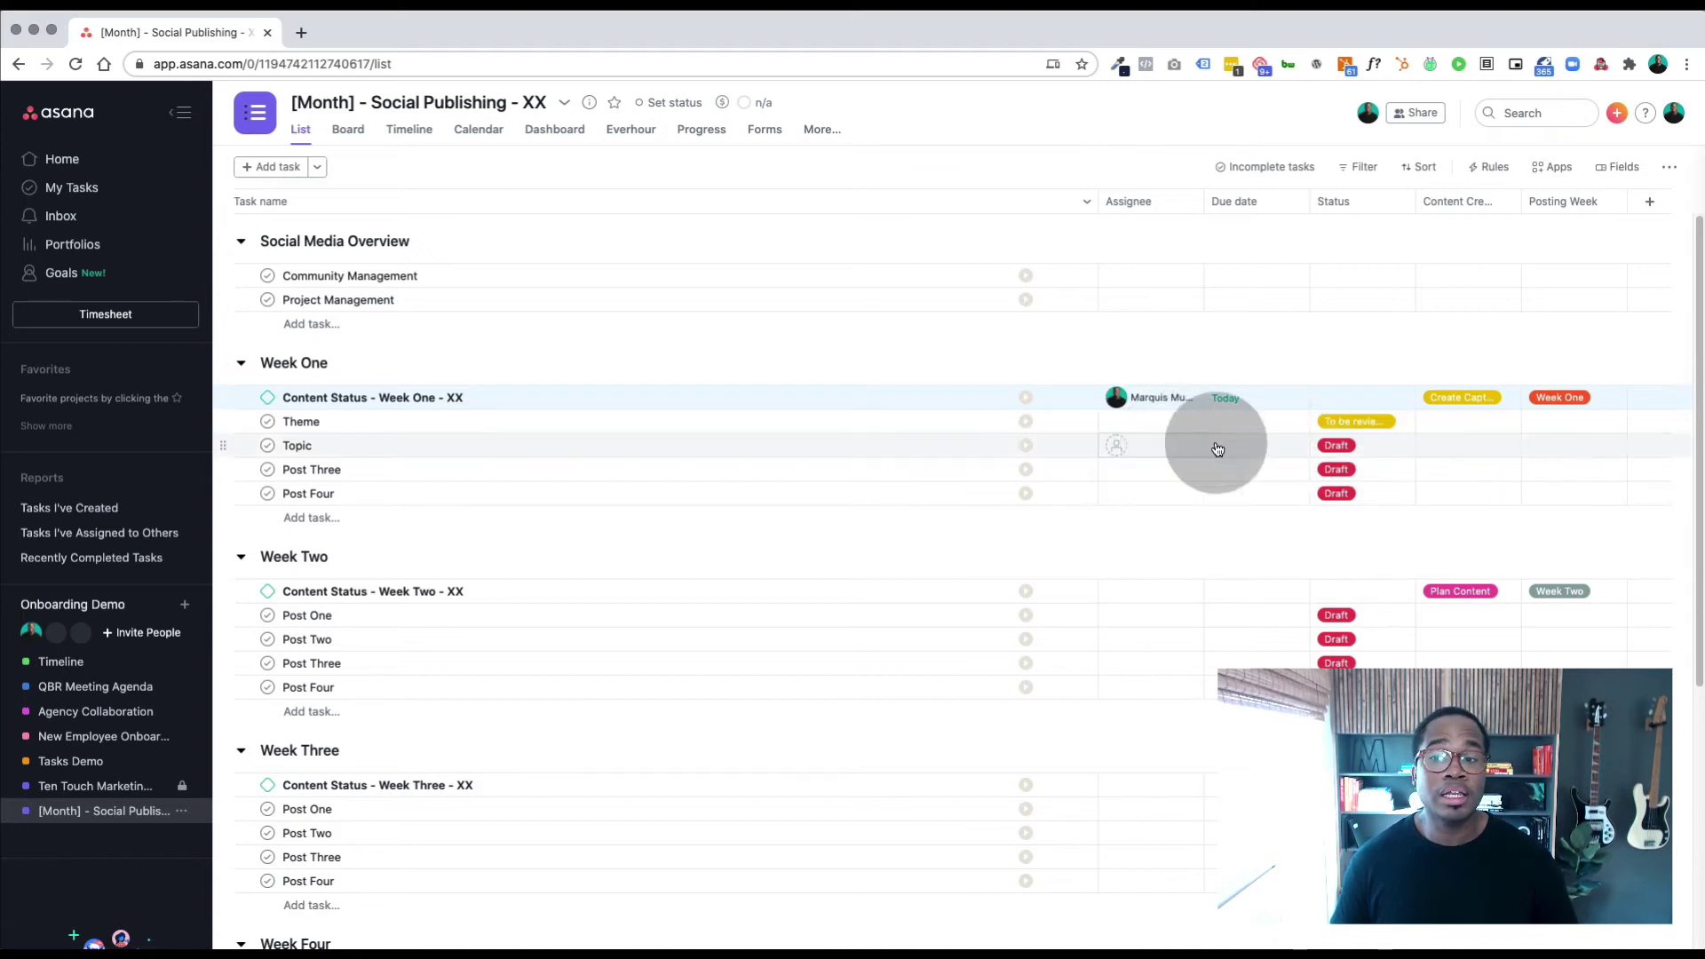
pyautogui.click(1451, 401)
pyautogui.click(1510, 525)
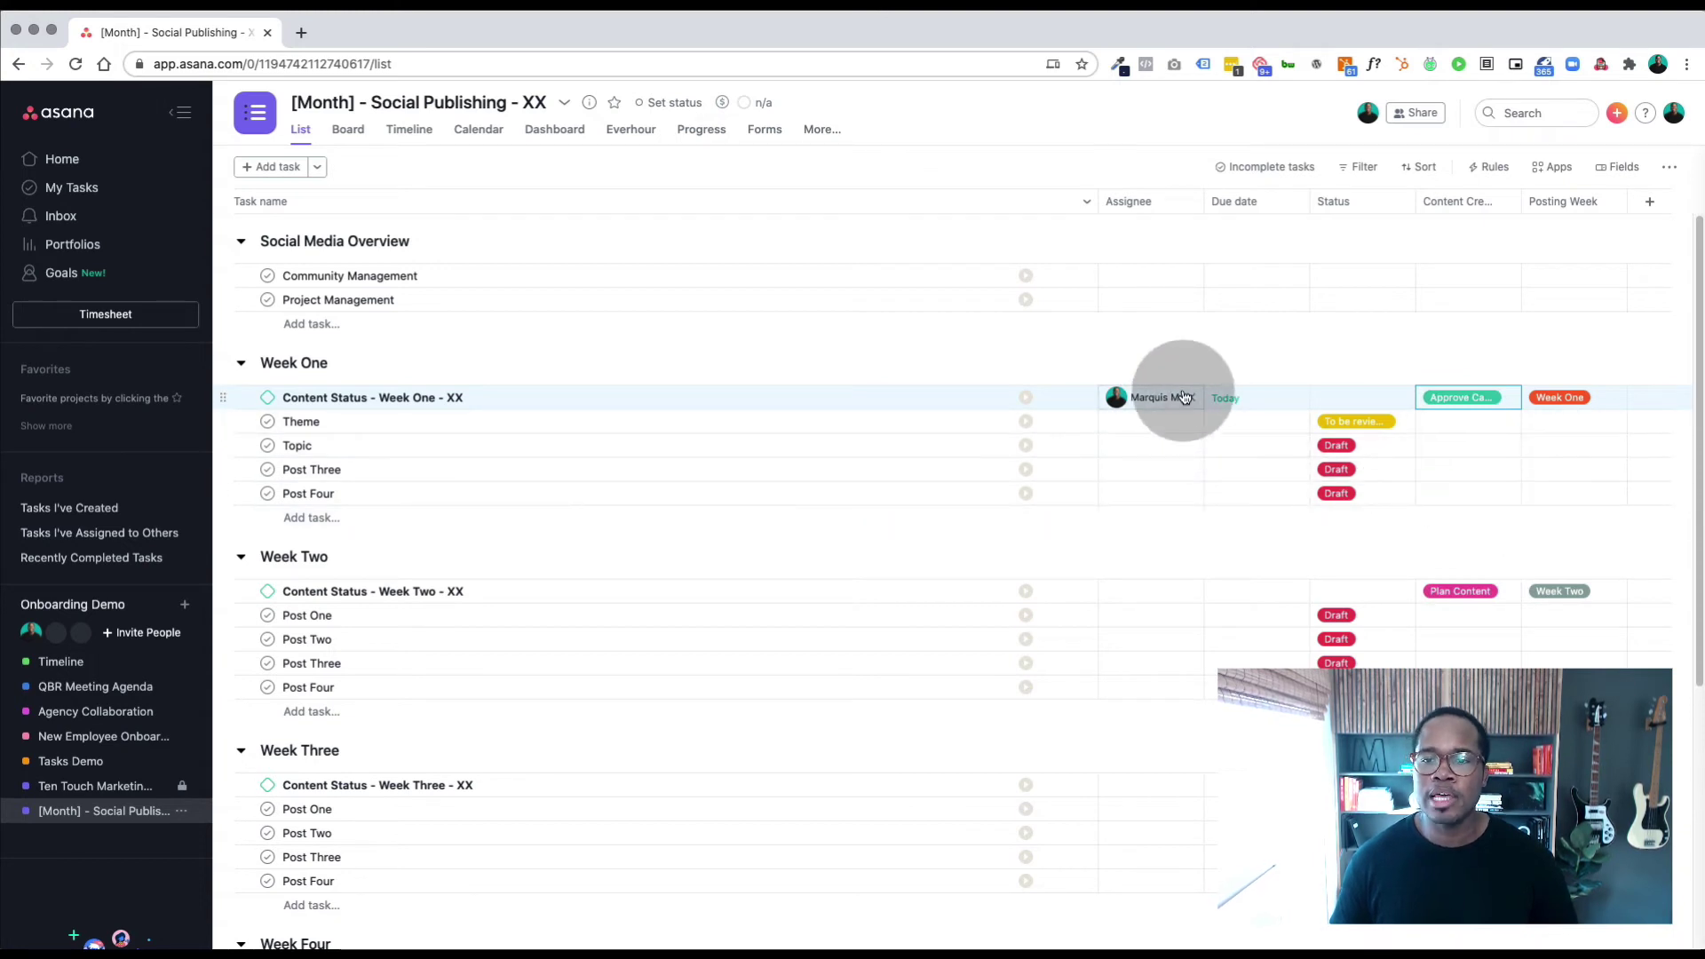
# - Set Topic, Post Three and Post Four to To be reviewed and make the milestone due Tomorrow
pyautogui.moveTo(1170, 399)
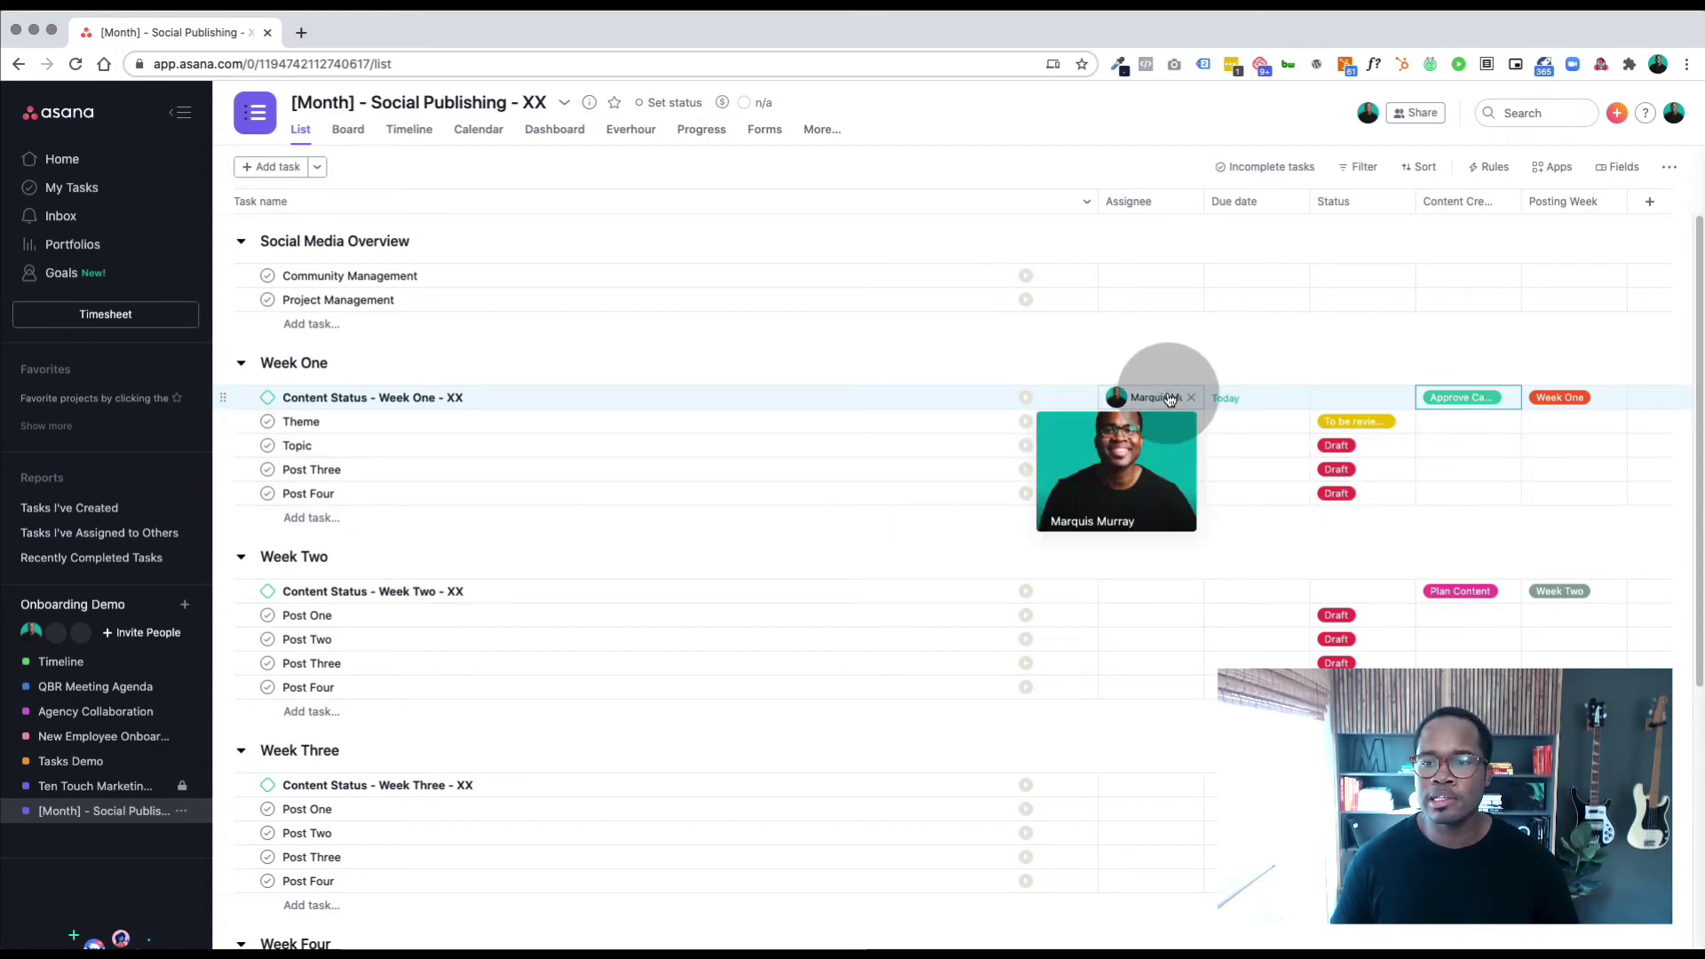
pyautogui.click(1361, 445)
pyautogui.click(1385, 514)
pyautogui.click(1359, 469)
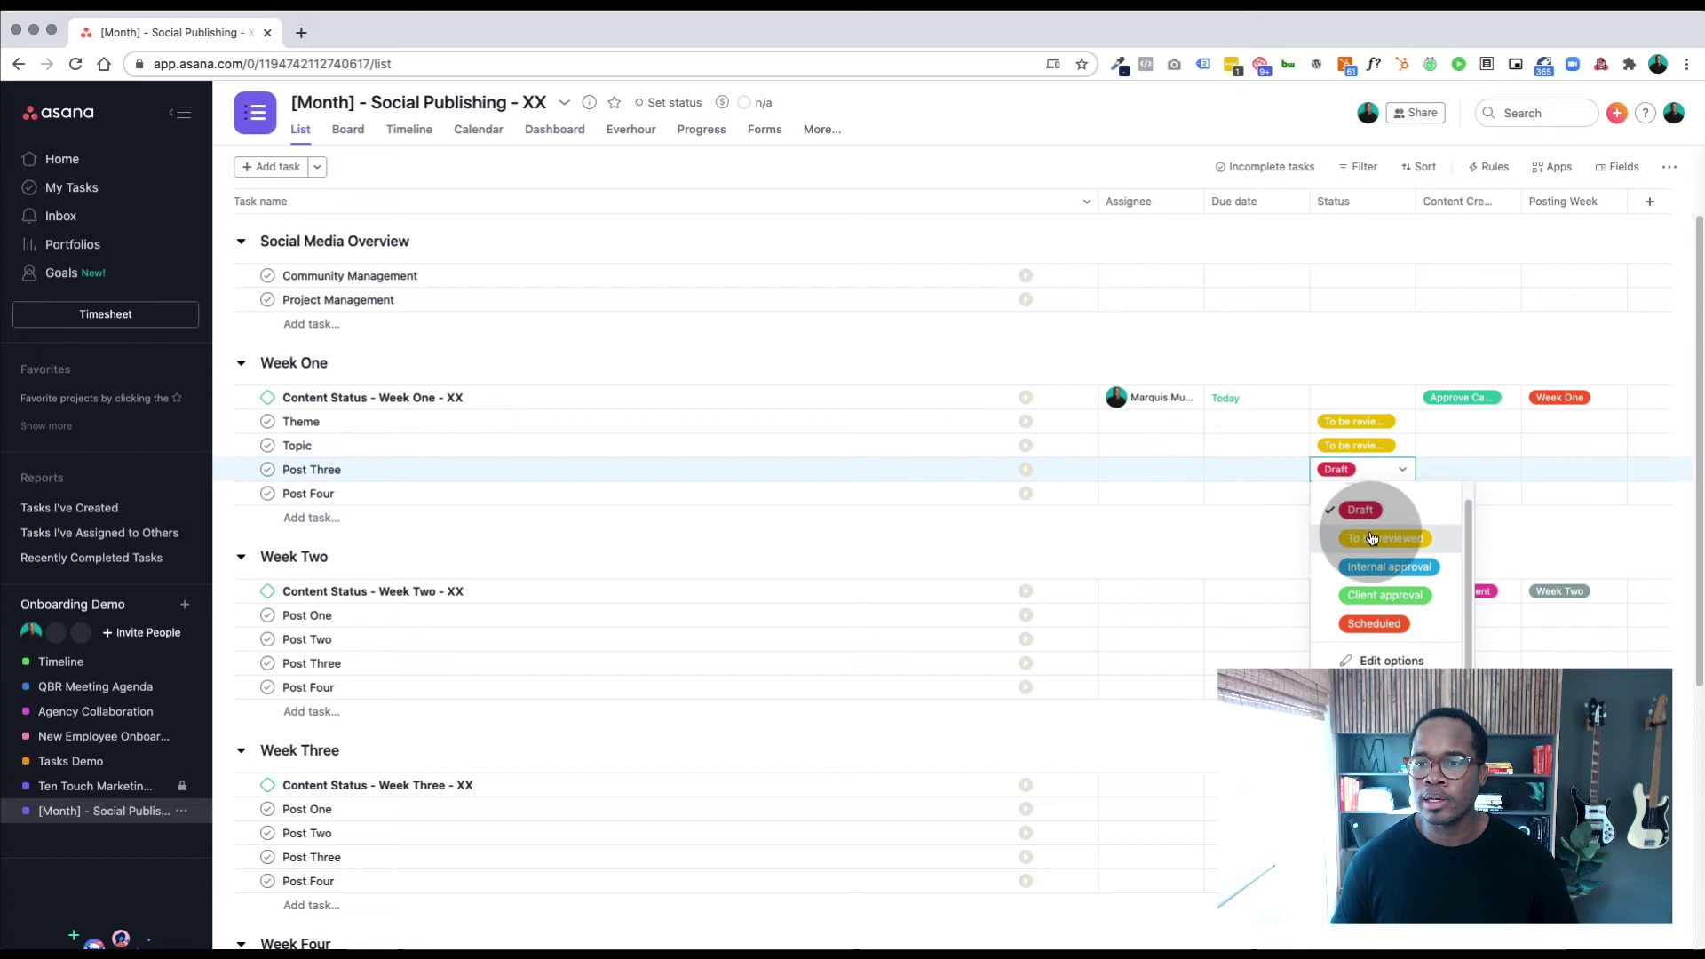
pyautogui.click(1386, 538)
pyautogui.click(1354, 497)
pyautogui.click(1372, 562)
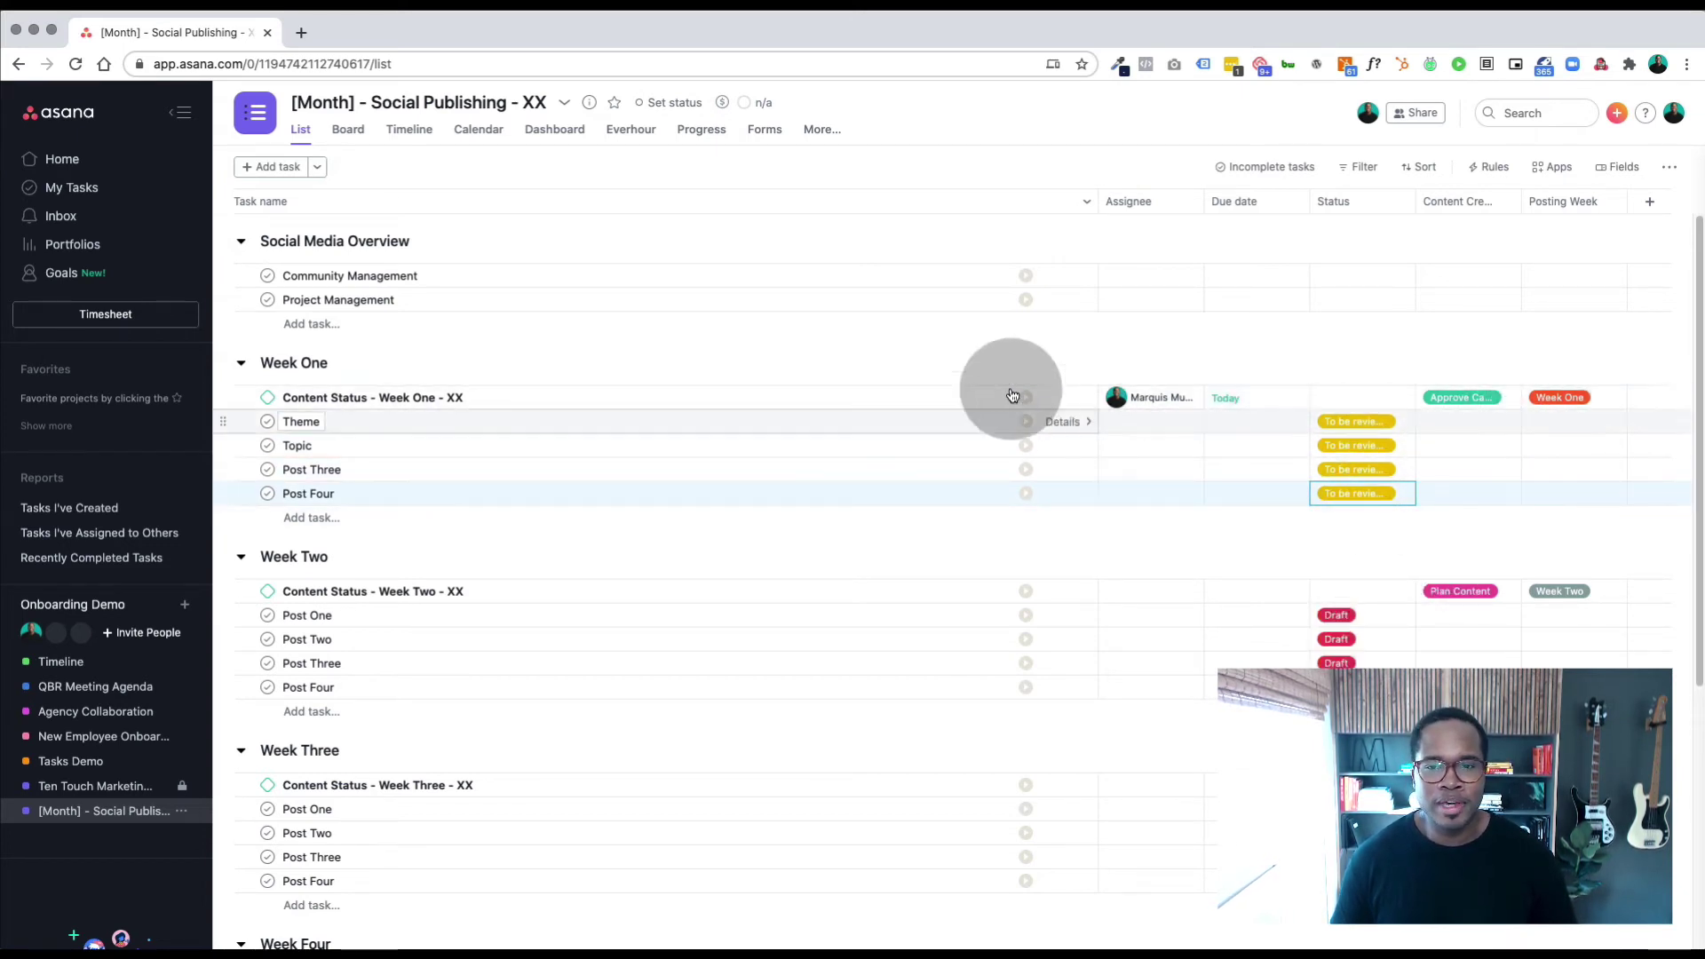
pyautogui.click(1225, 397)
pyautogui.click(1245, 566)
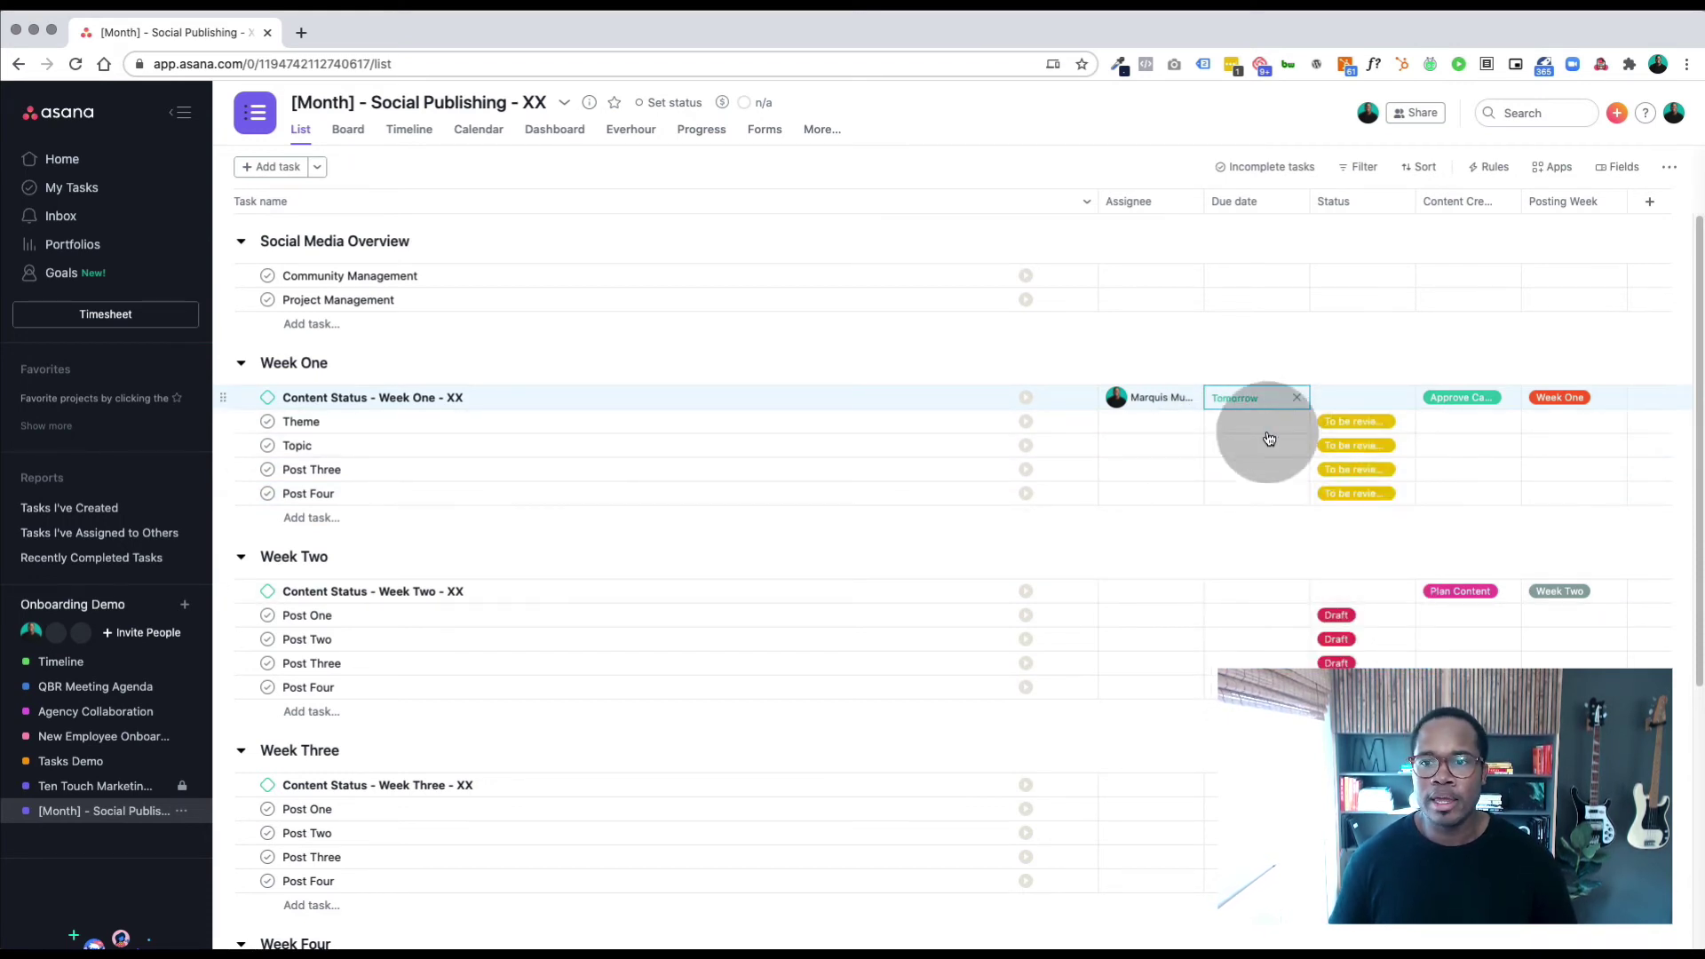
# - Set the Theme and Topic posts to Scheduled, keeping the milestone's assignee unchanged
pyautogui.click(1453, 402)
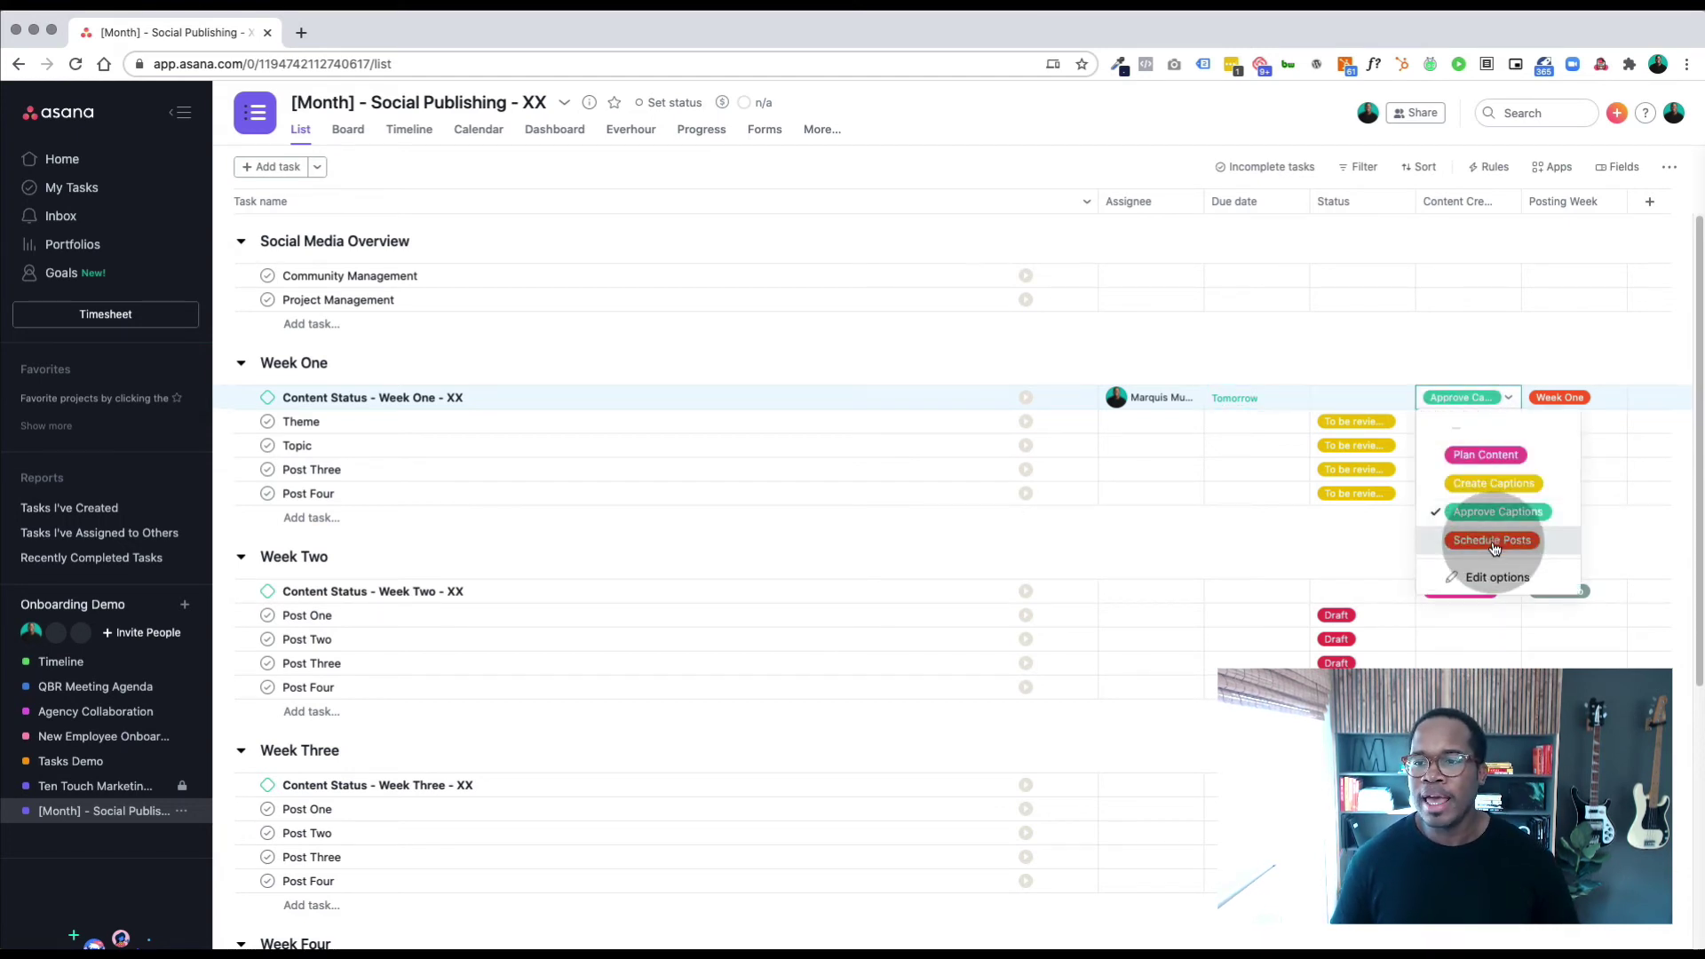
pyautogui.click(1126, 398)
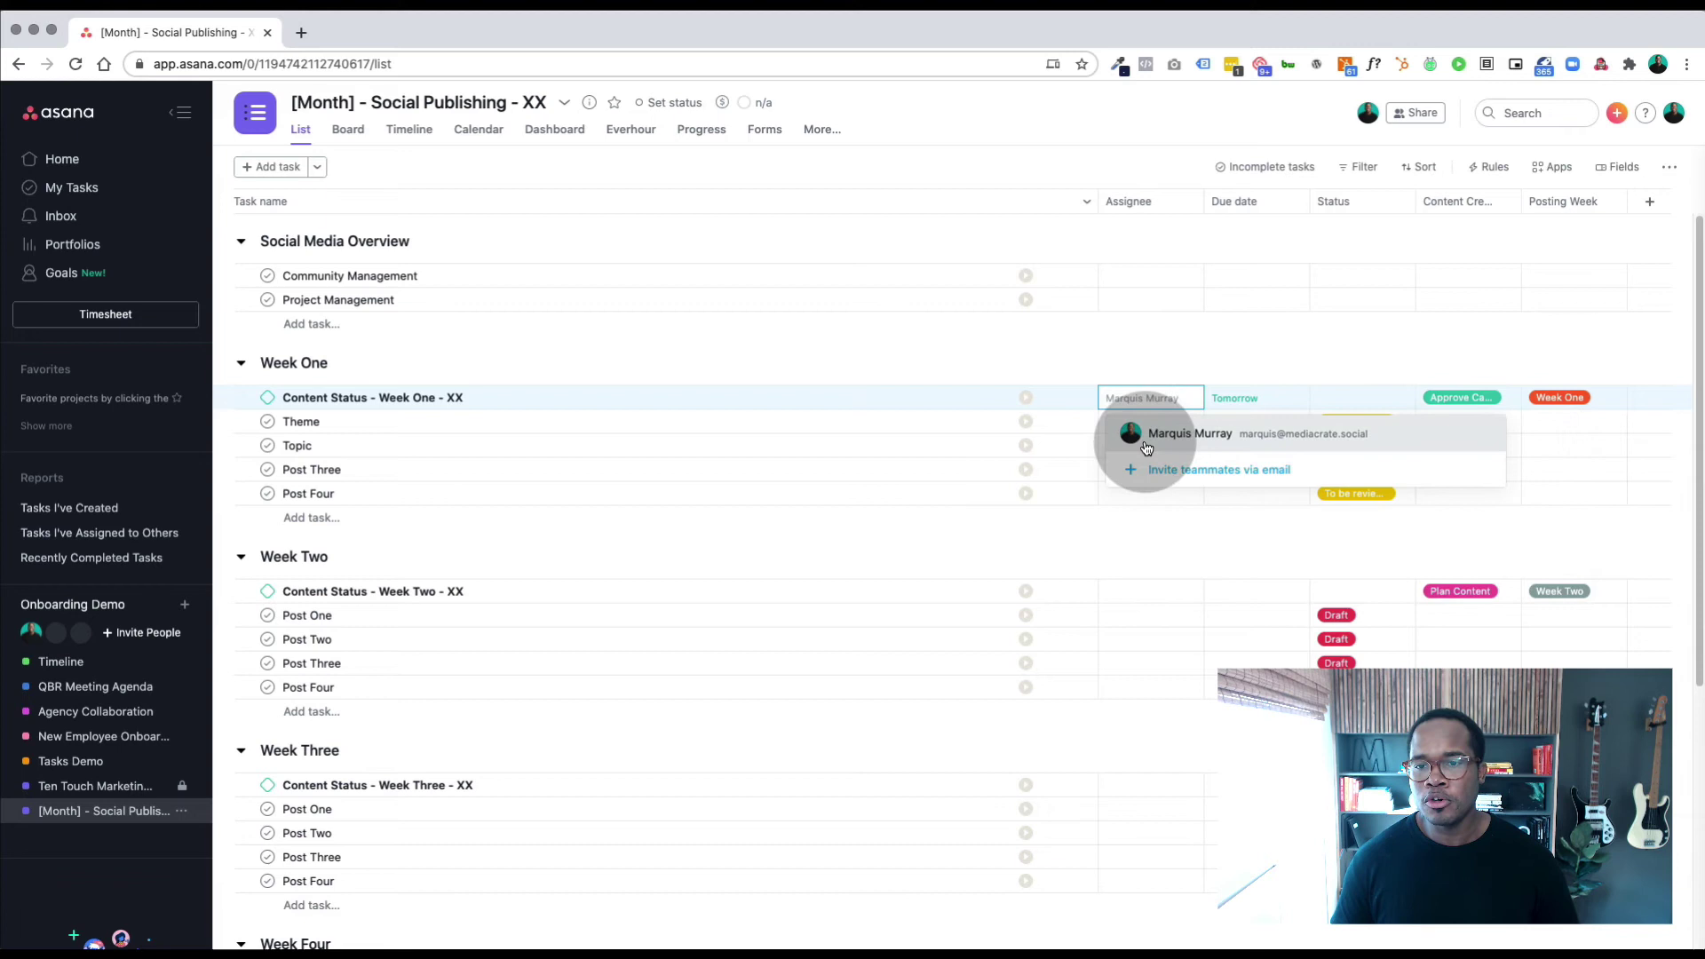
pyautogui.click(1146, 435)
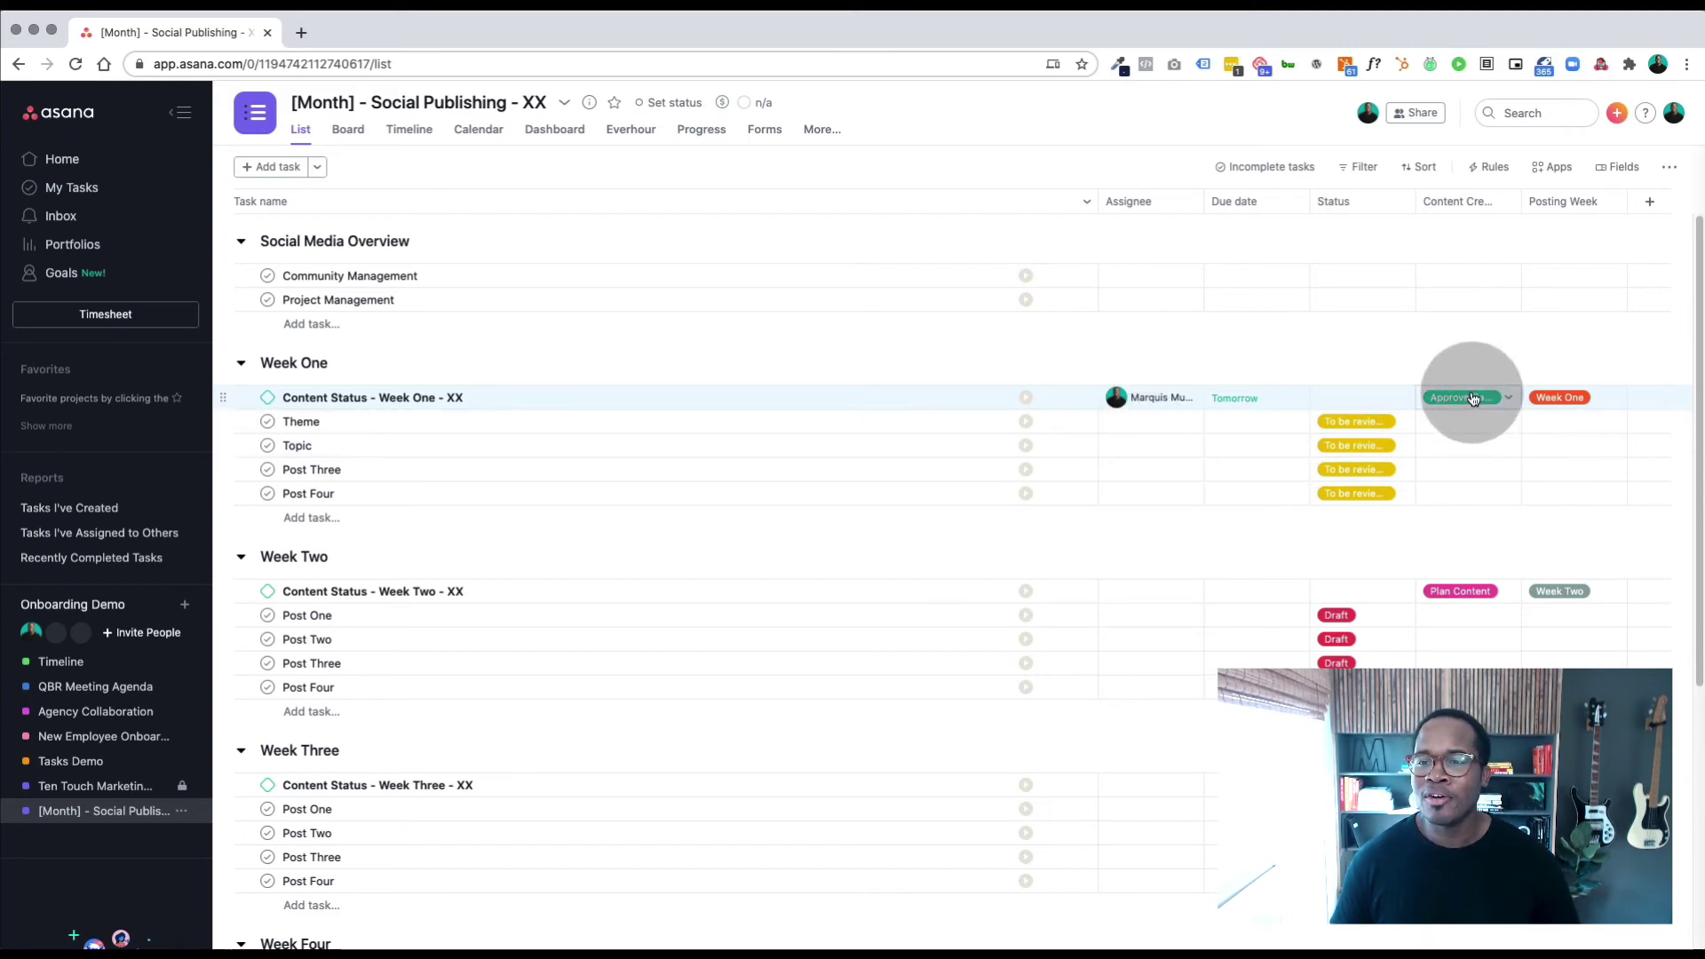
pyautogui.click(1372, 422)
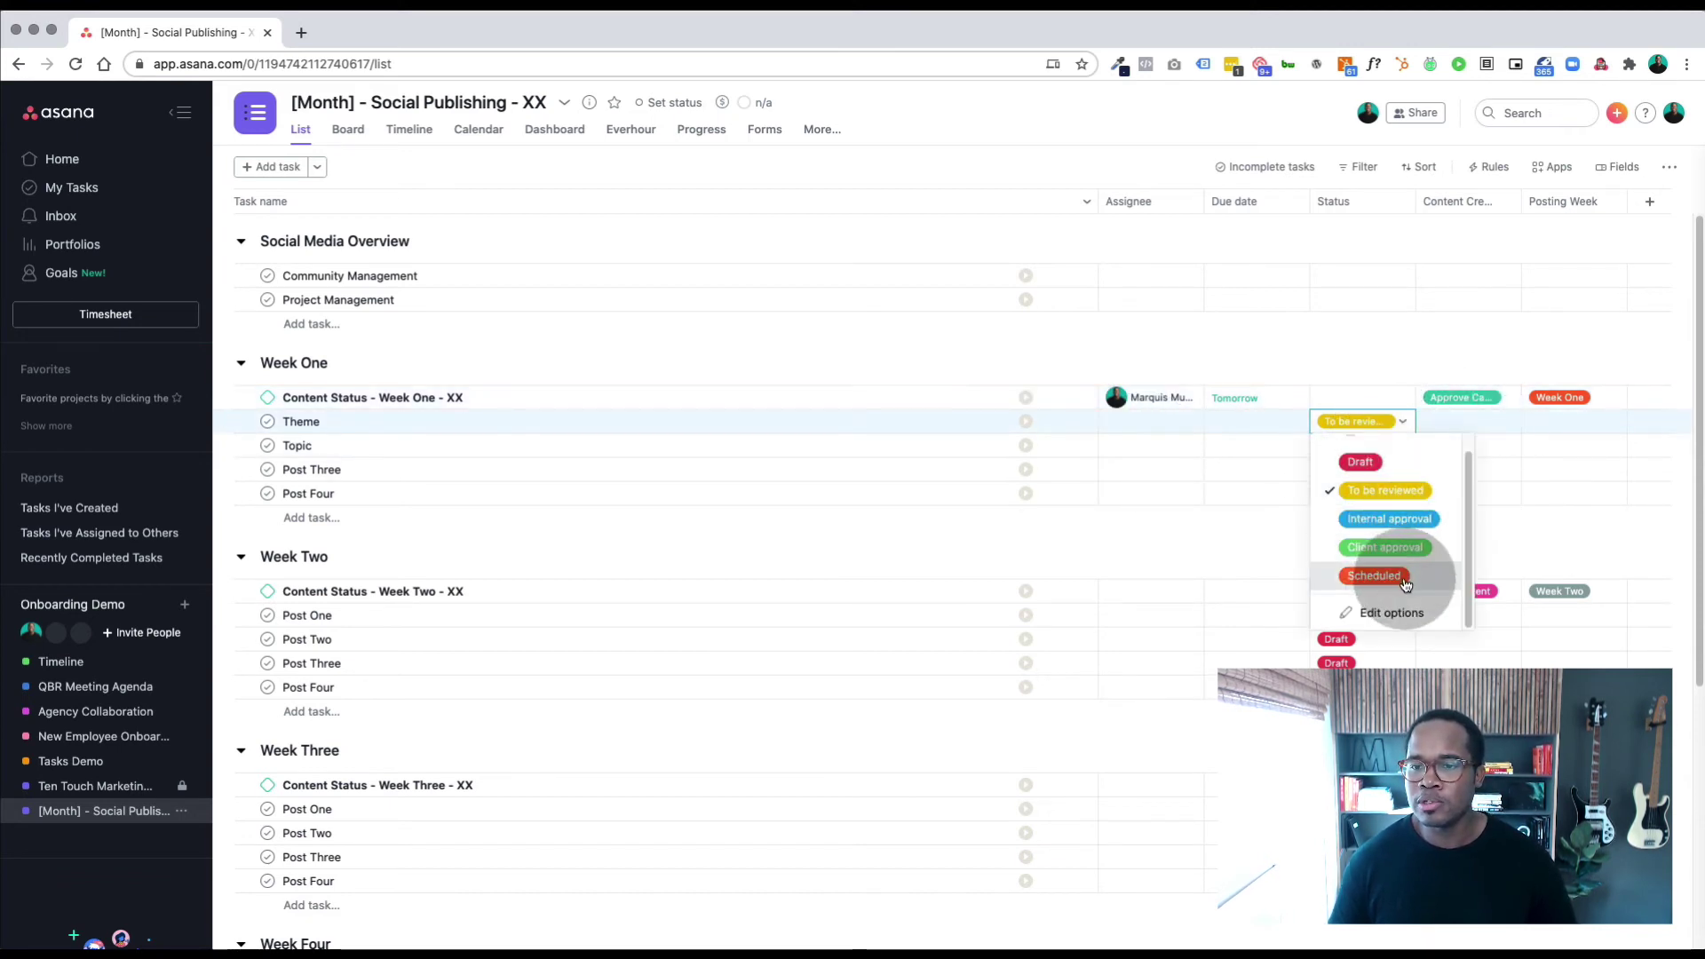
pyautogui.click(1374, 576)
pyautogui.click(1361, 446)
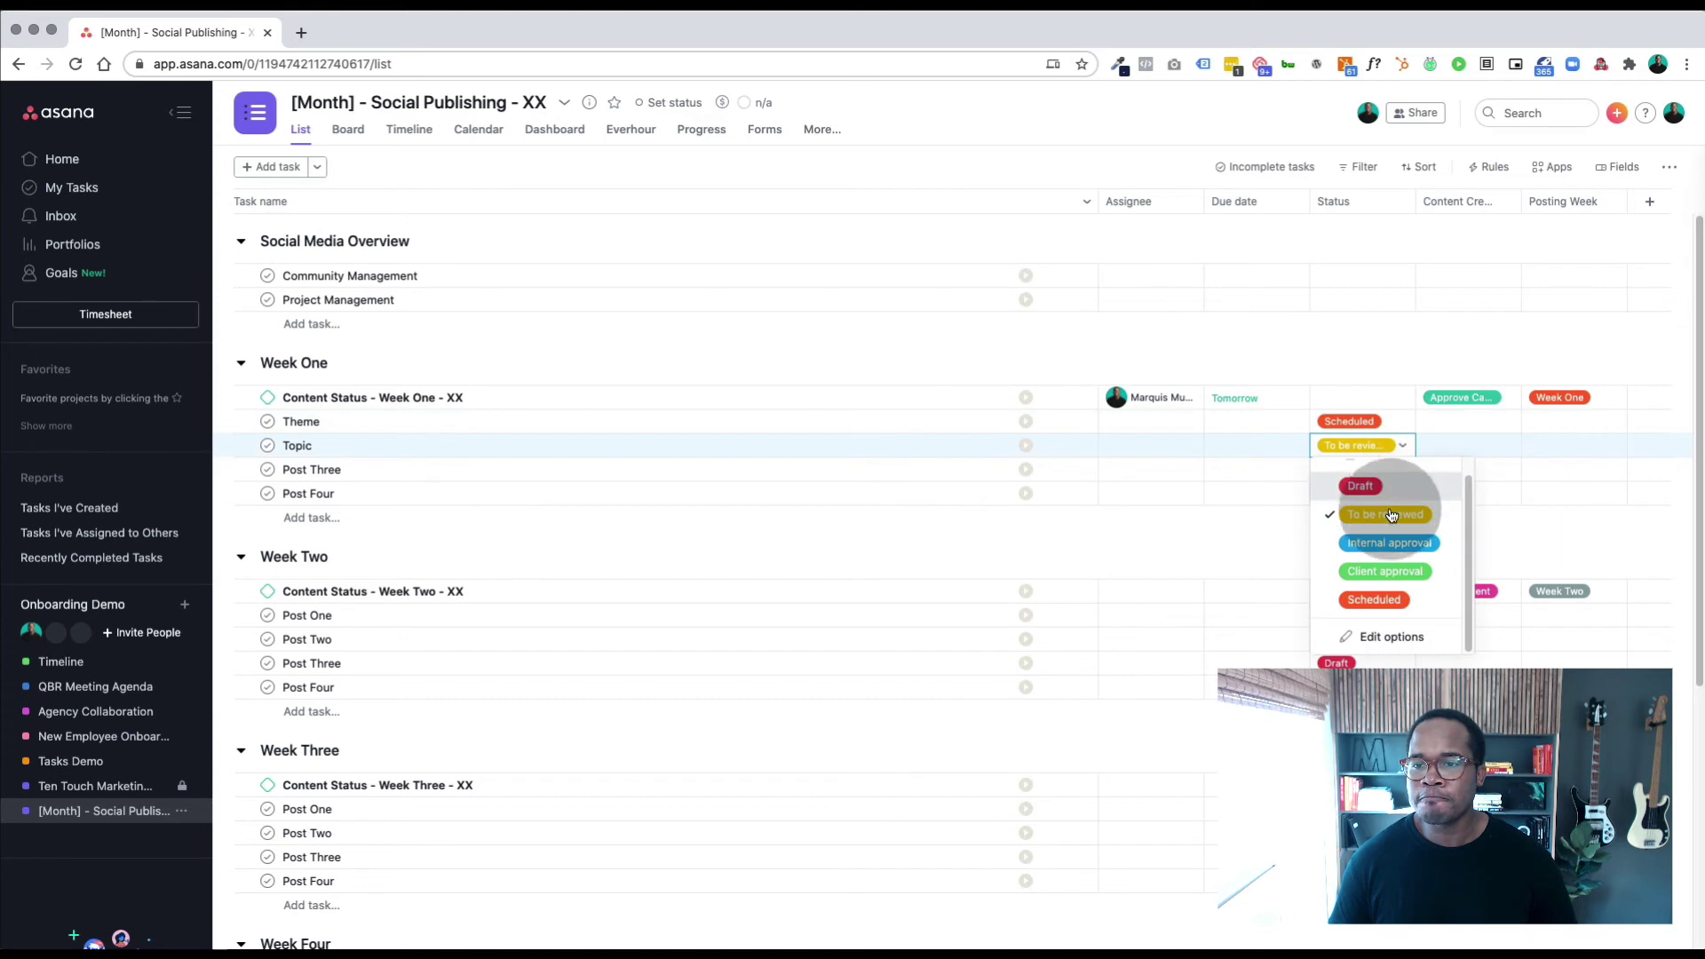
pyautogui.click(1386, 571)
pyautogui.click(1356, 446)
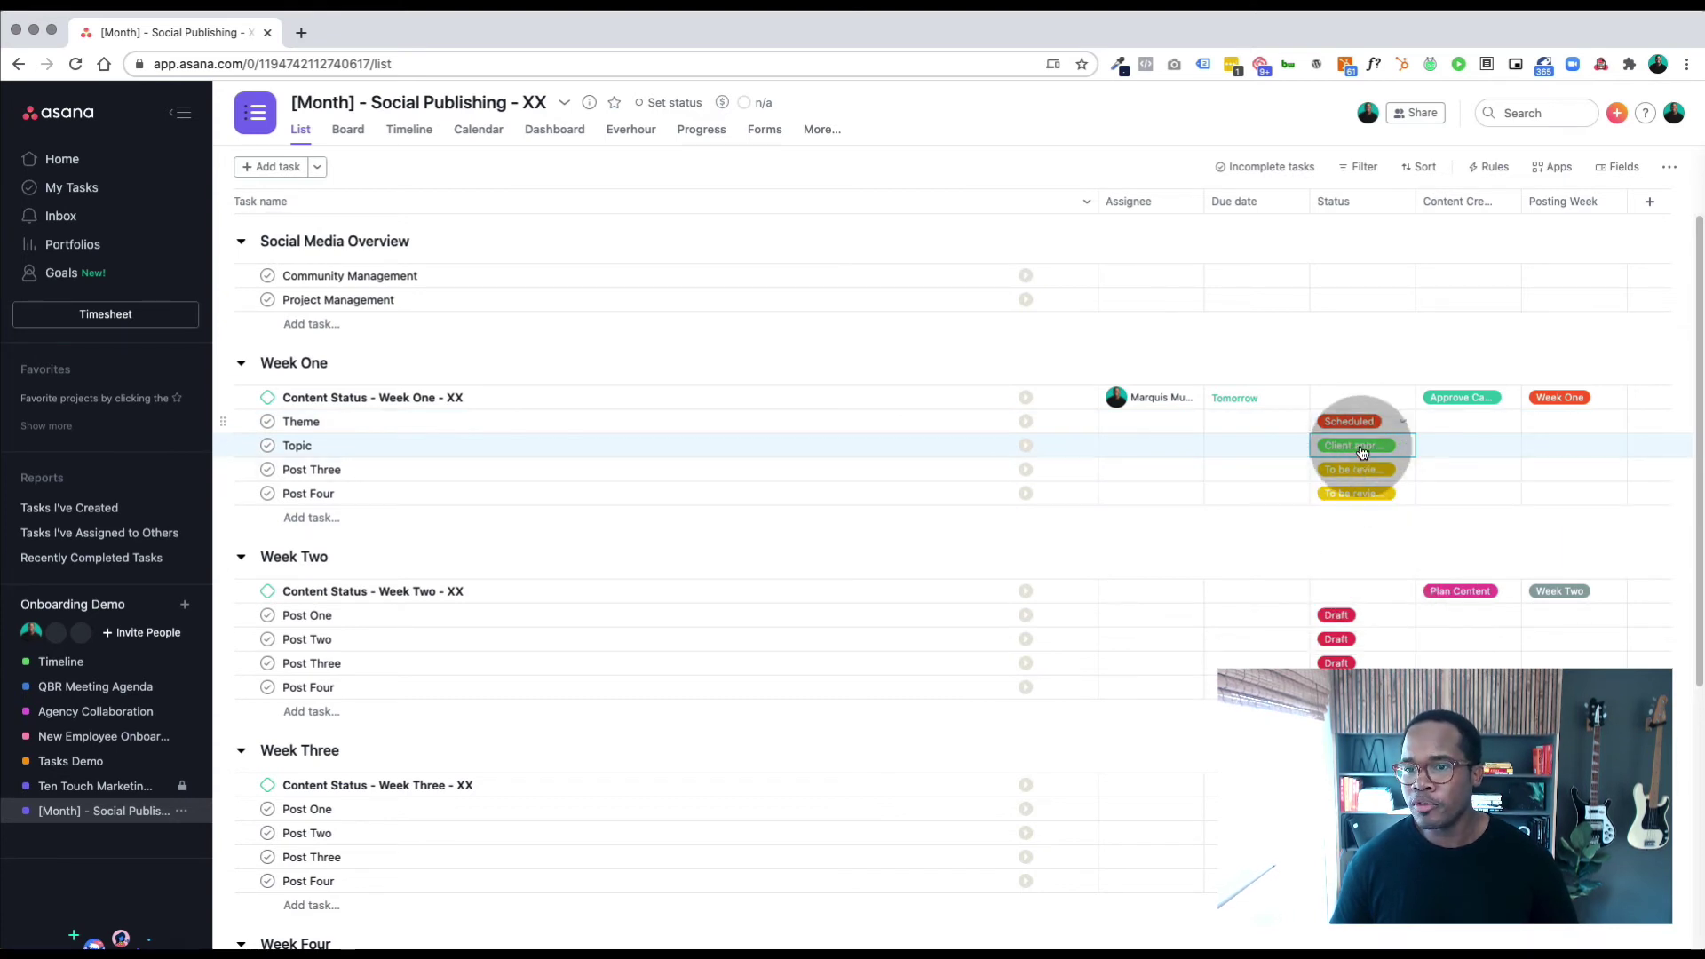
pyautogui.click(1374, 599)
# - Set Post Three and Post Four to Scheduled and advance the content status to Schedule Posts
pyautogui.click(1357, 470)
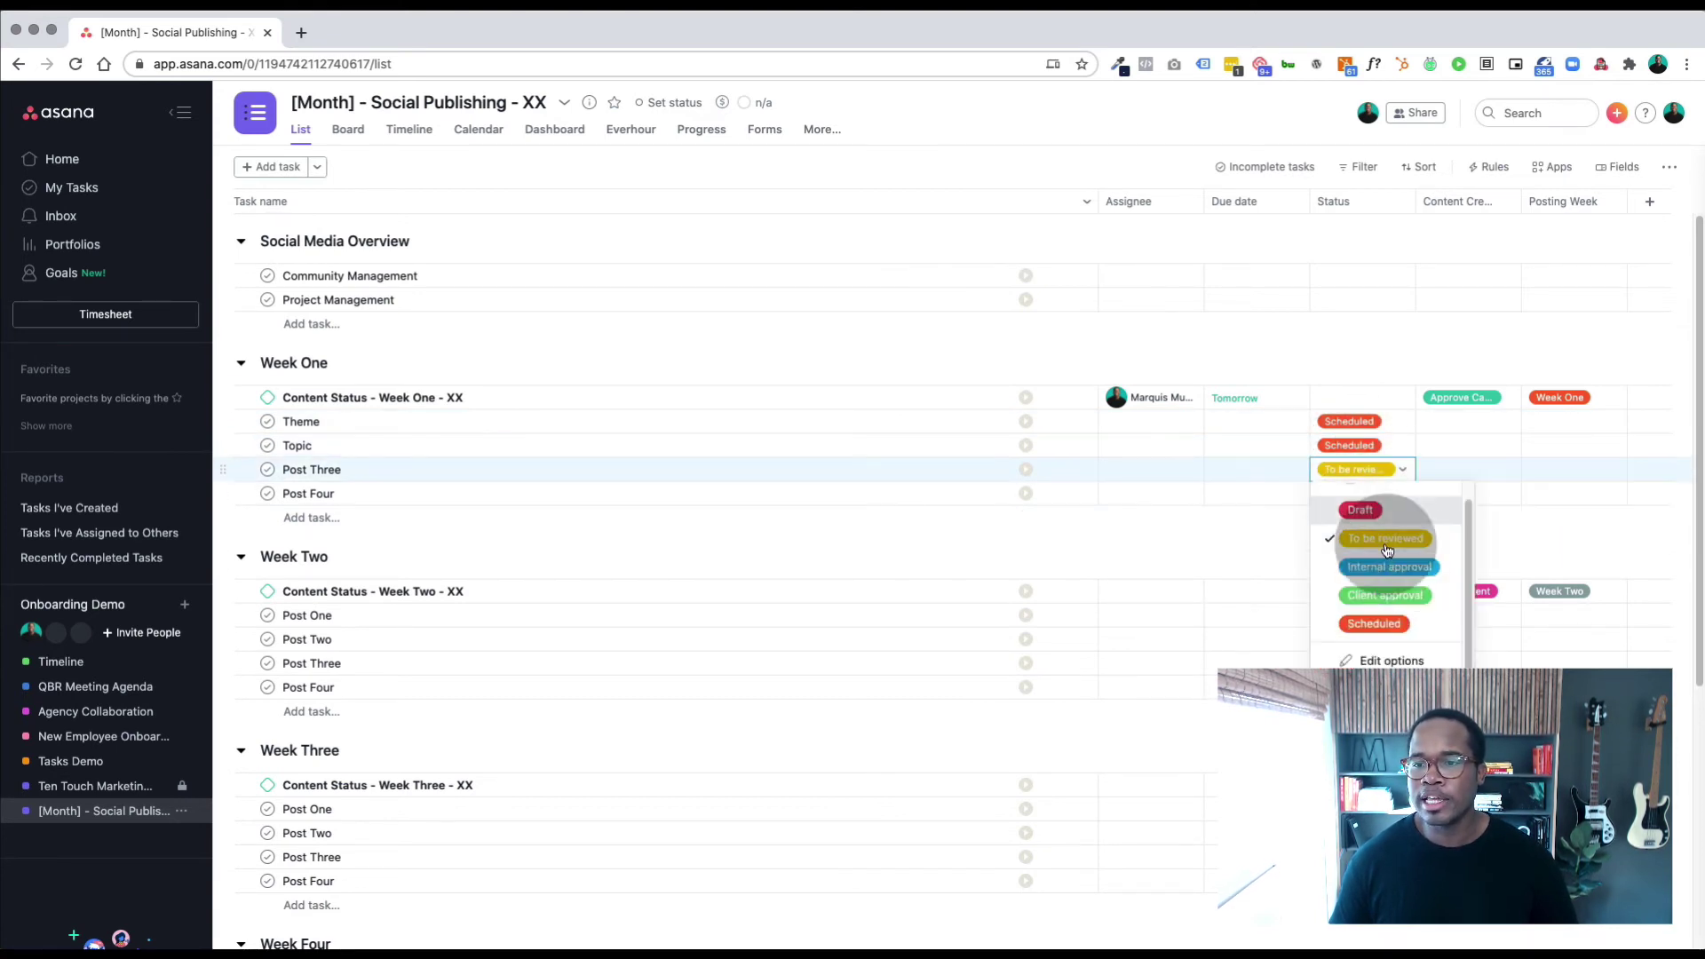
pyautogui.click(1378, 625)
pyautogui.click(1357, 502)
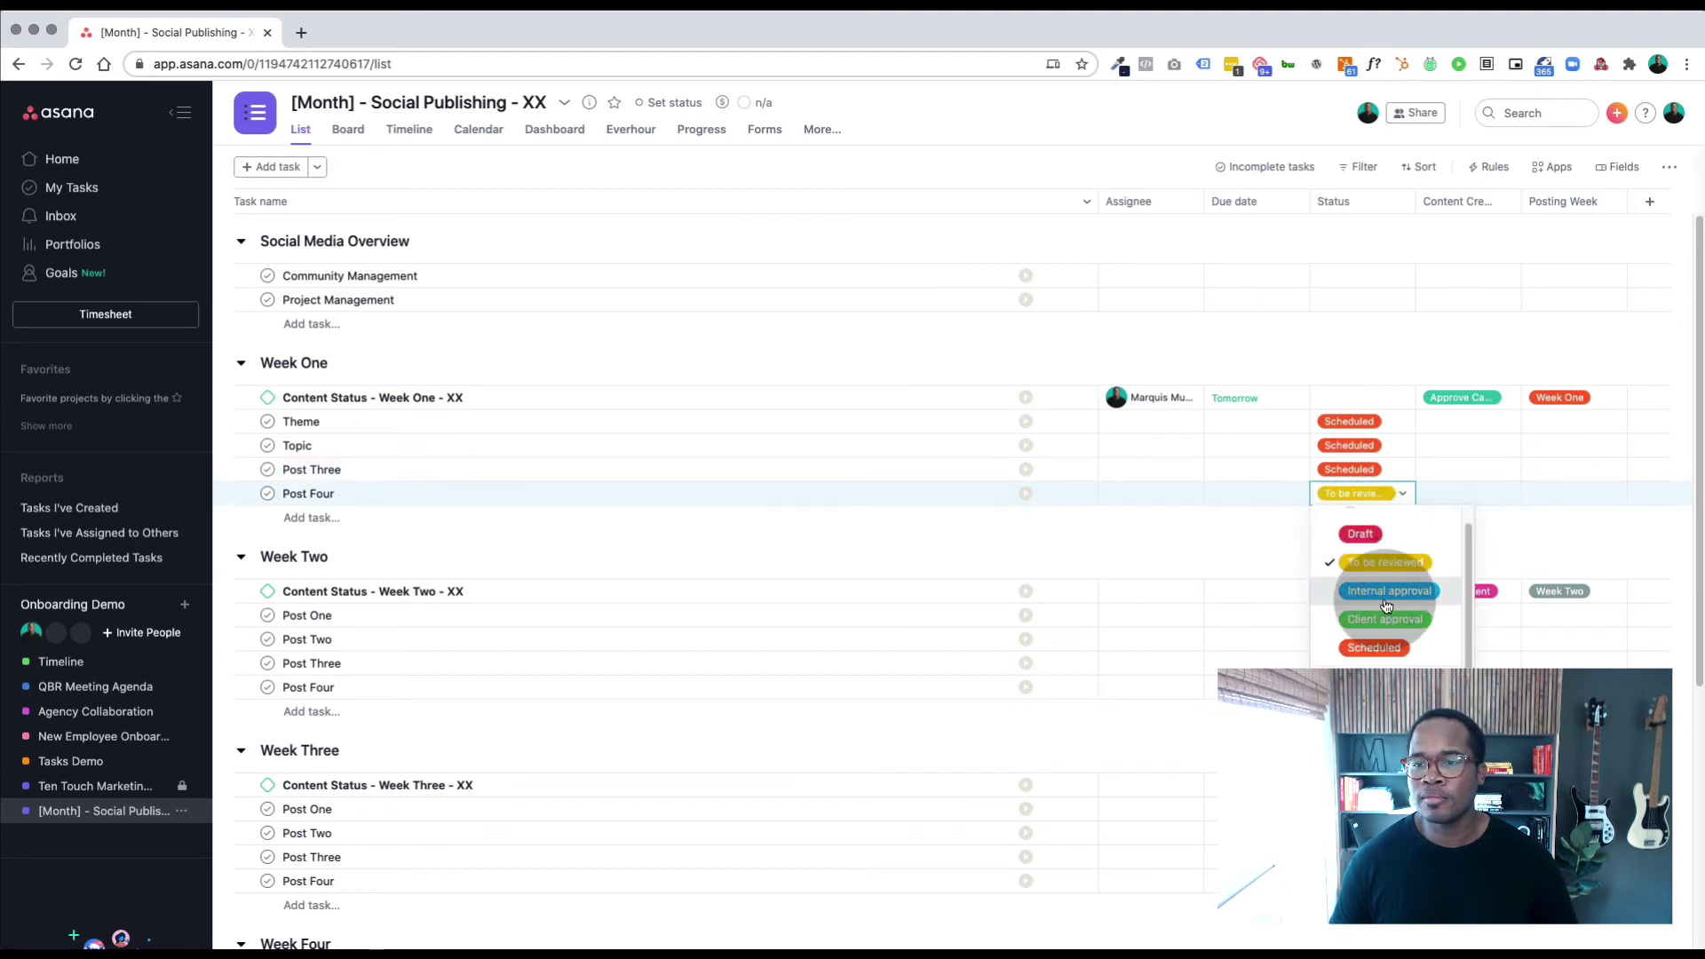
pyautogui.click(1377, 649)
pyautogui.click(1435, 413)
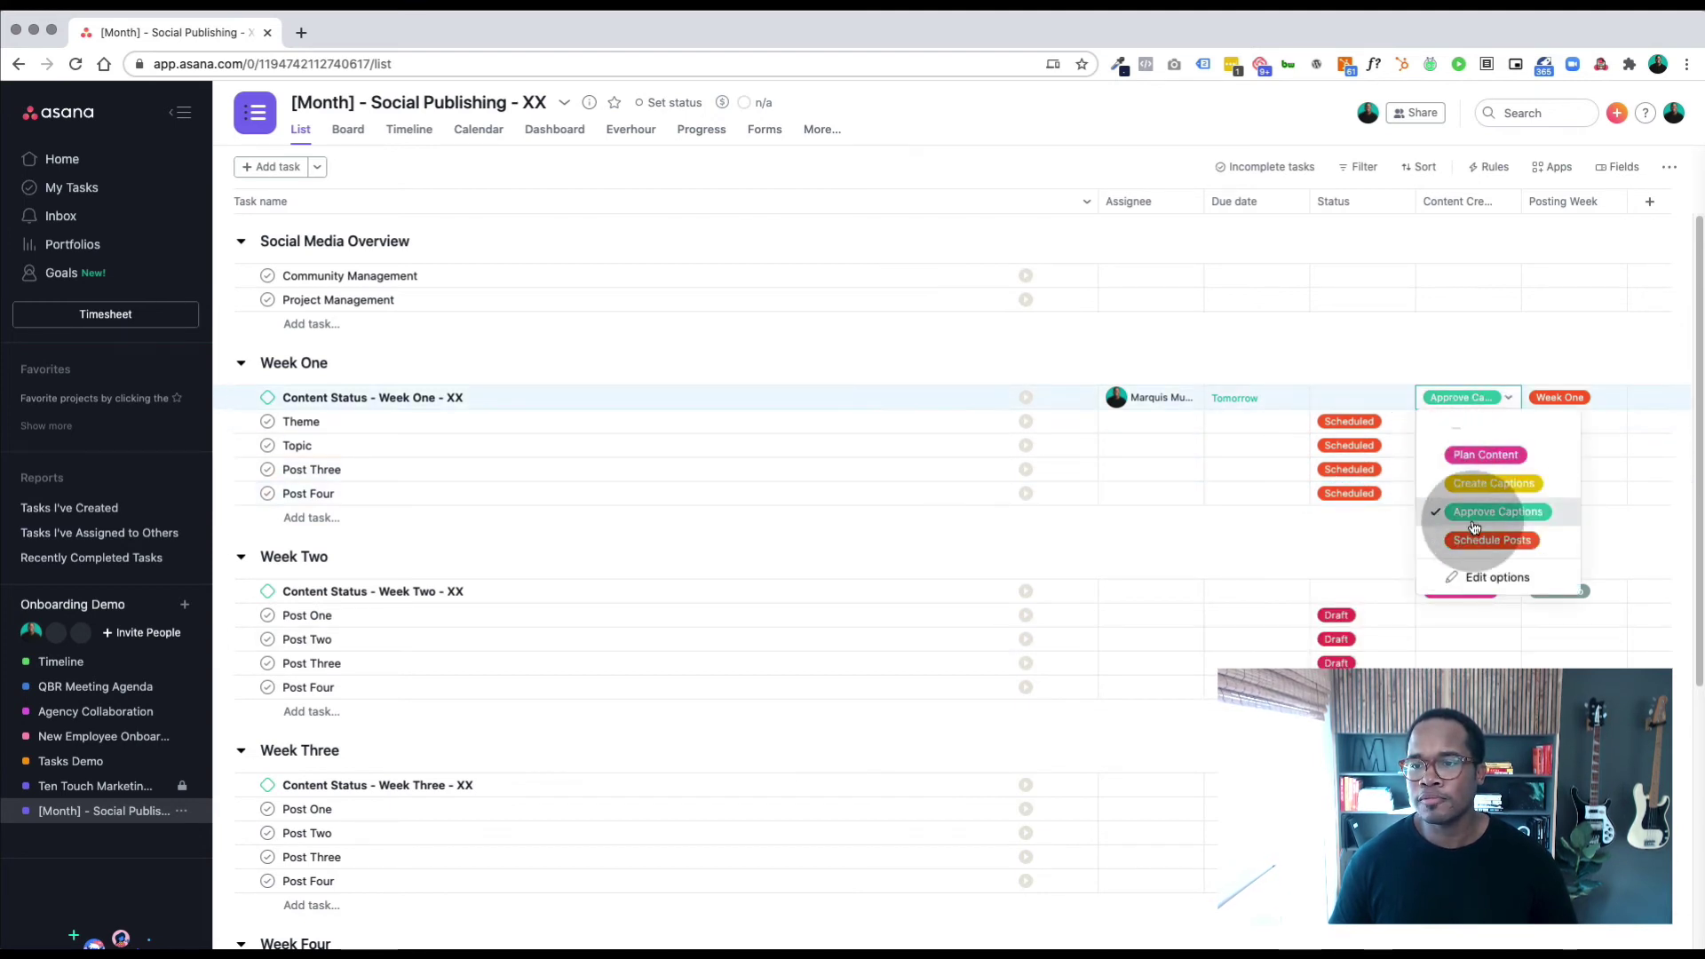
pyautogui.click(1462, 533)
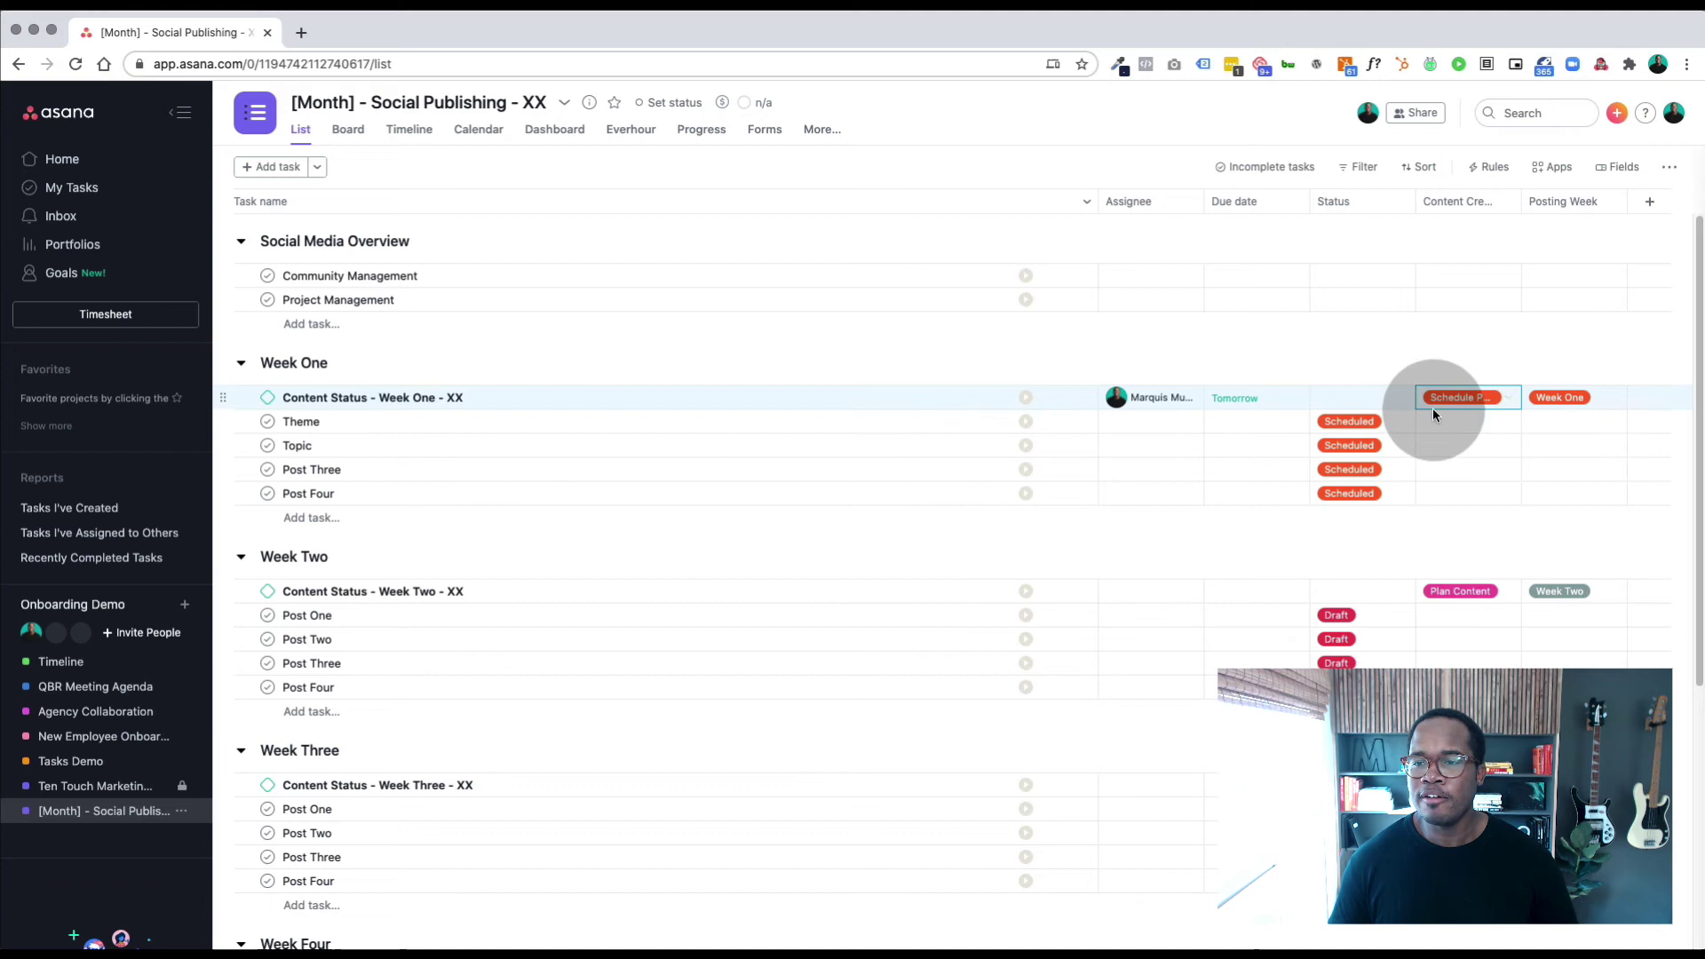
pyautogui.click(1147, 398)
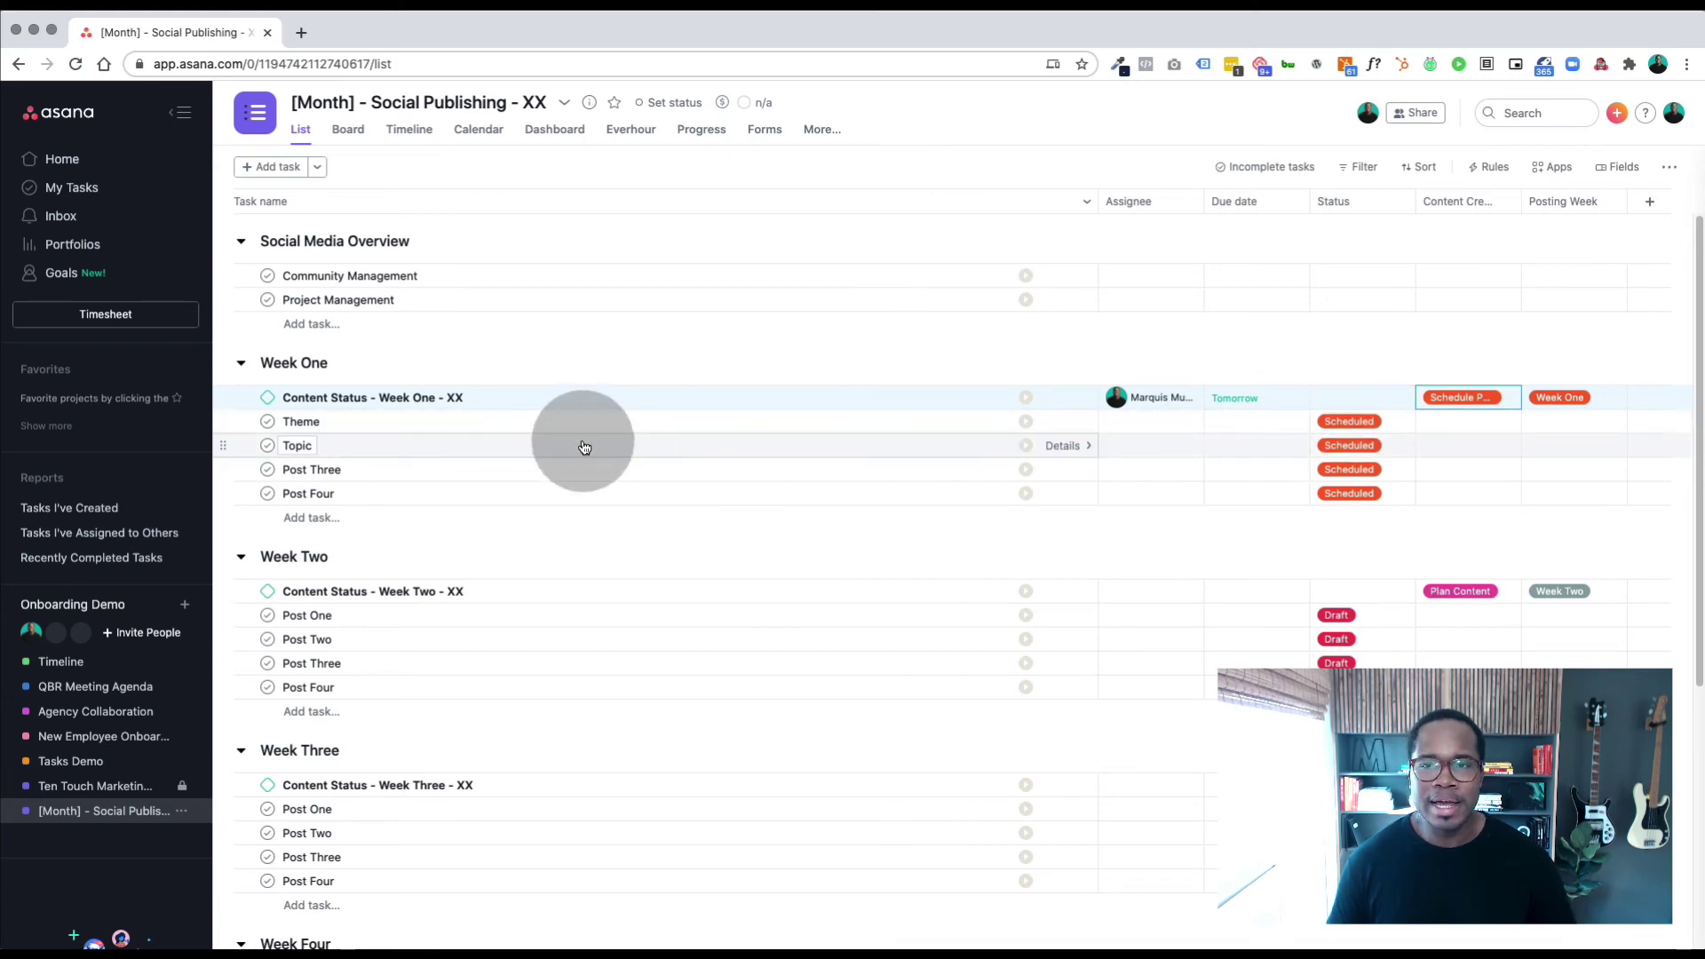
# - Check off Content Status - Week One - XX and switch the task filter to All tasks
pyautogui.click(267, 397)
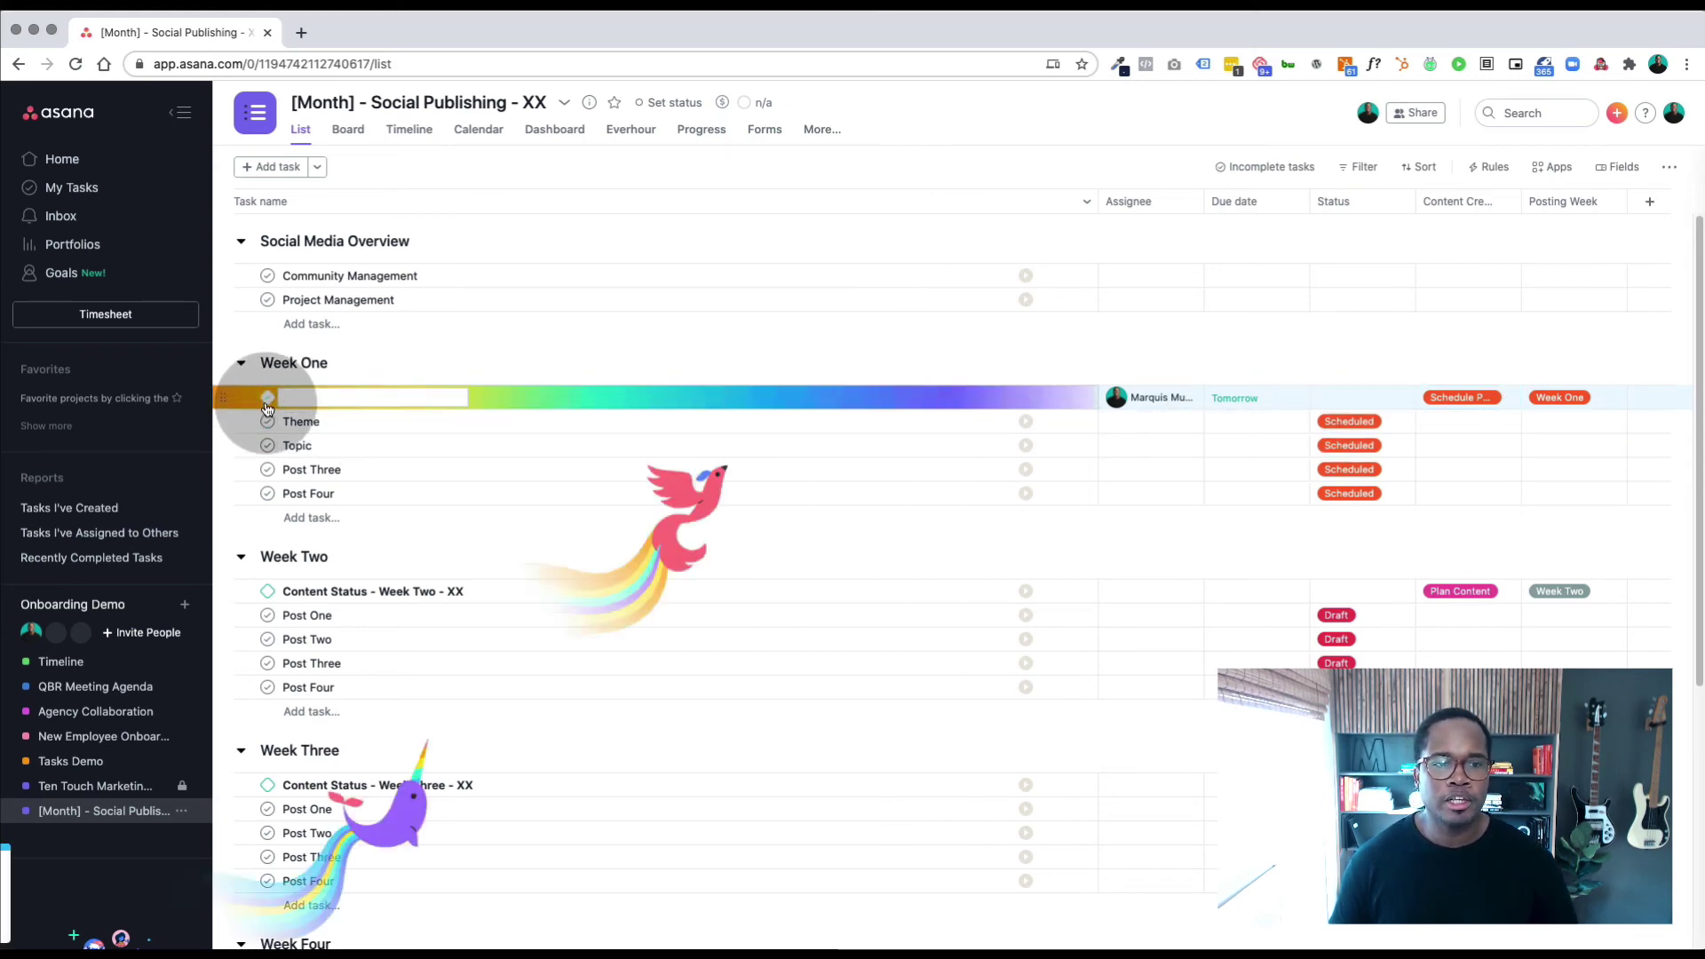
pyautogui.click(1264, 167)
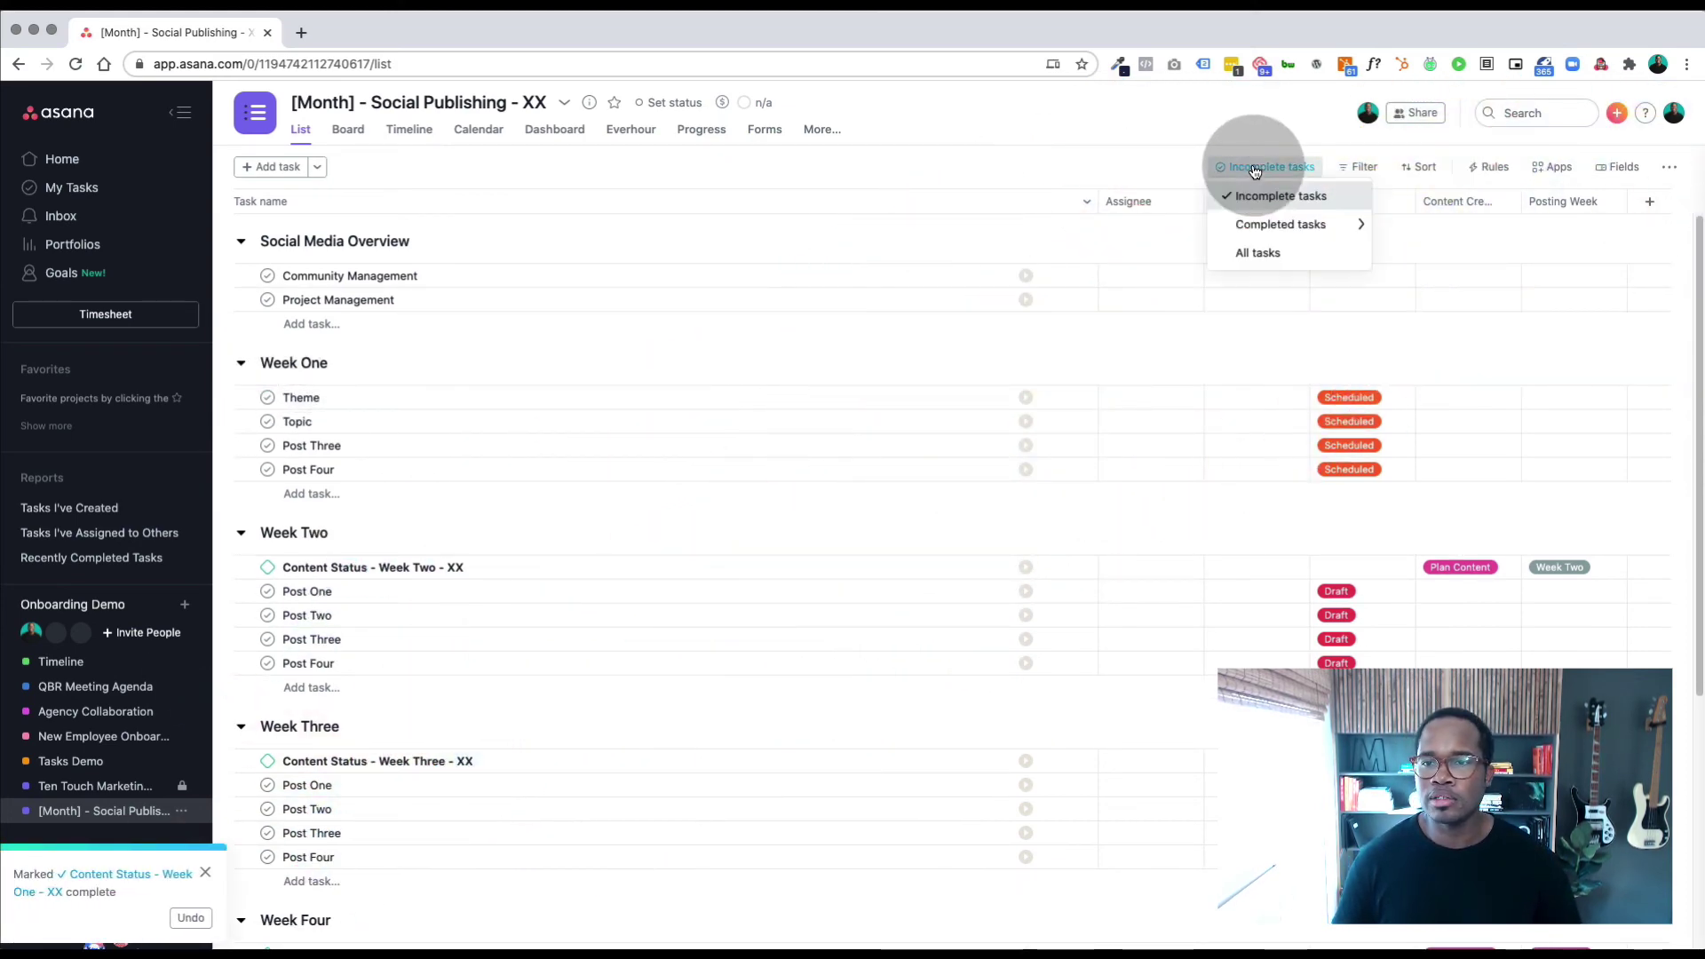
pyautogui.click(1276, 253)
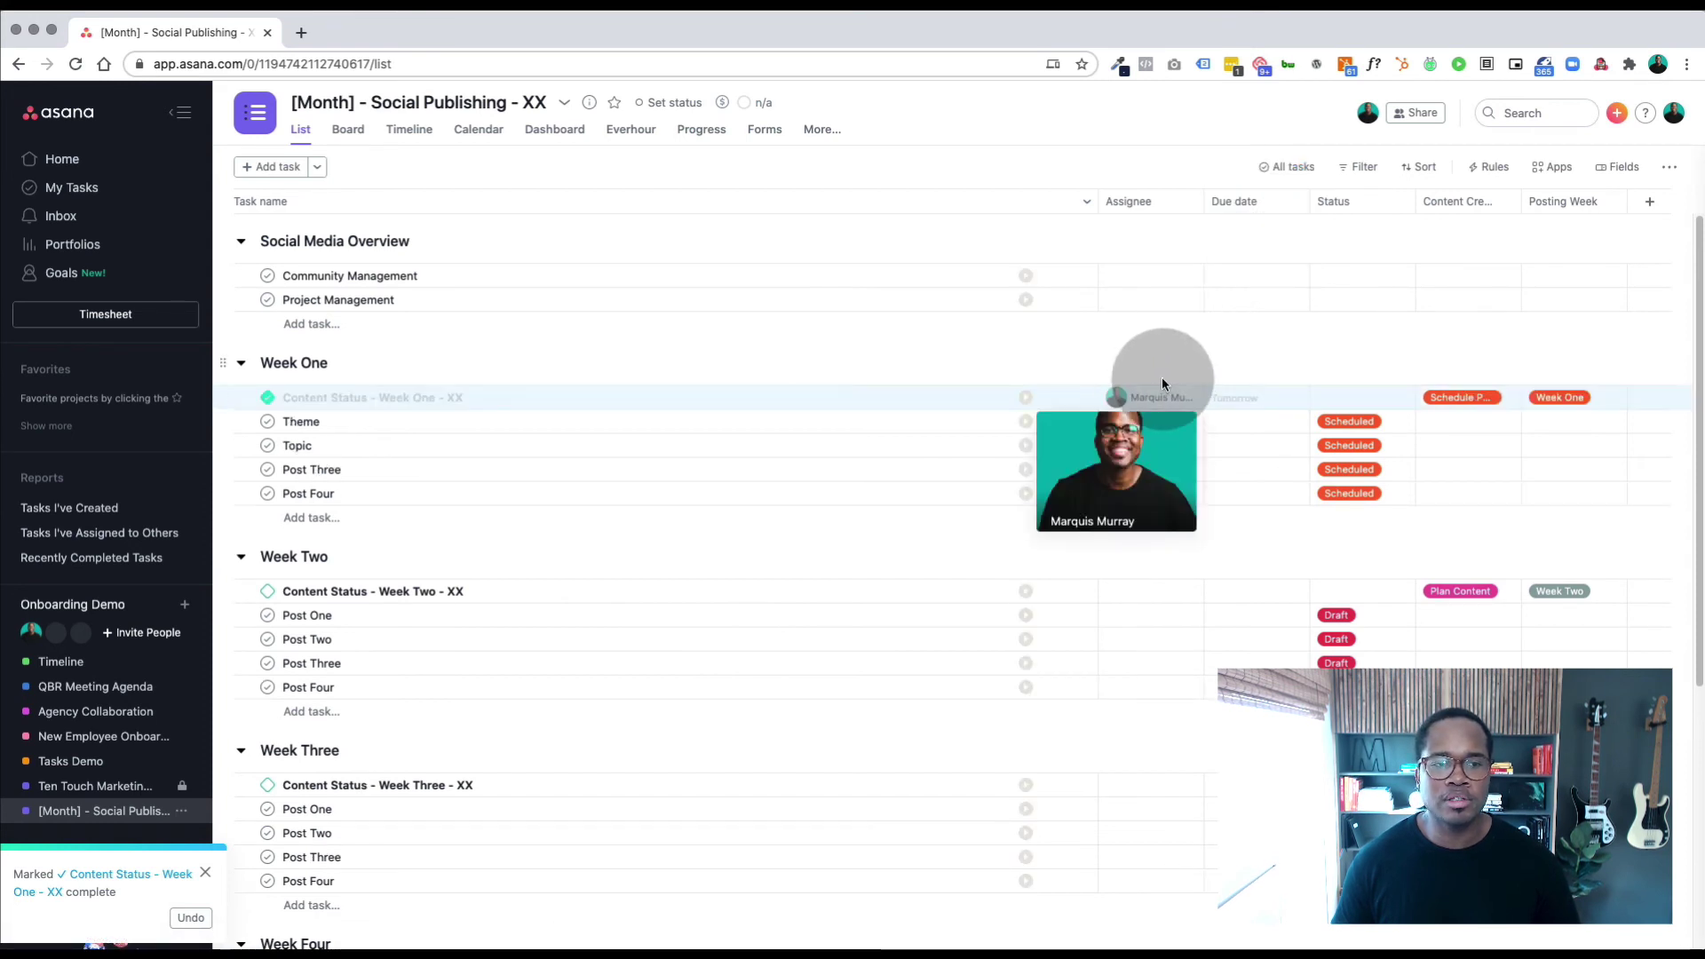